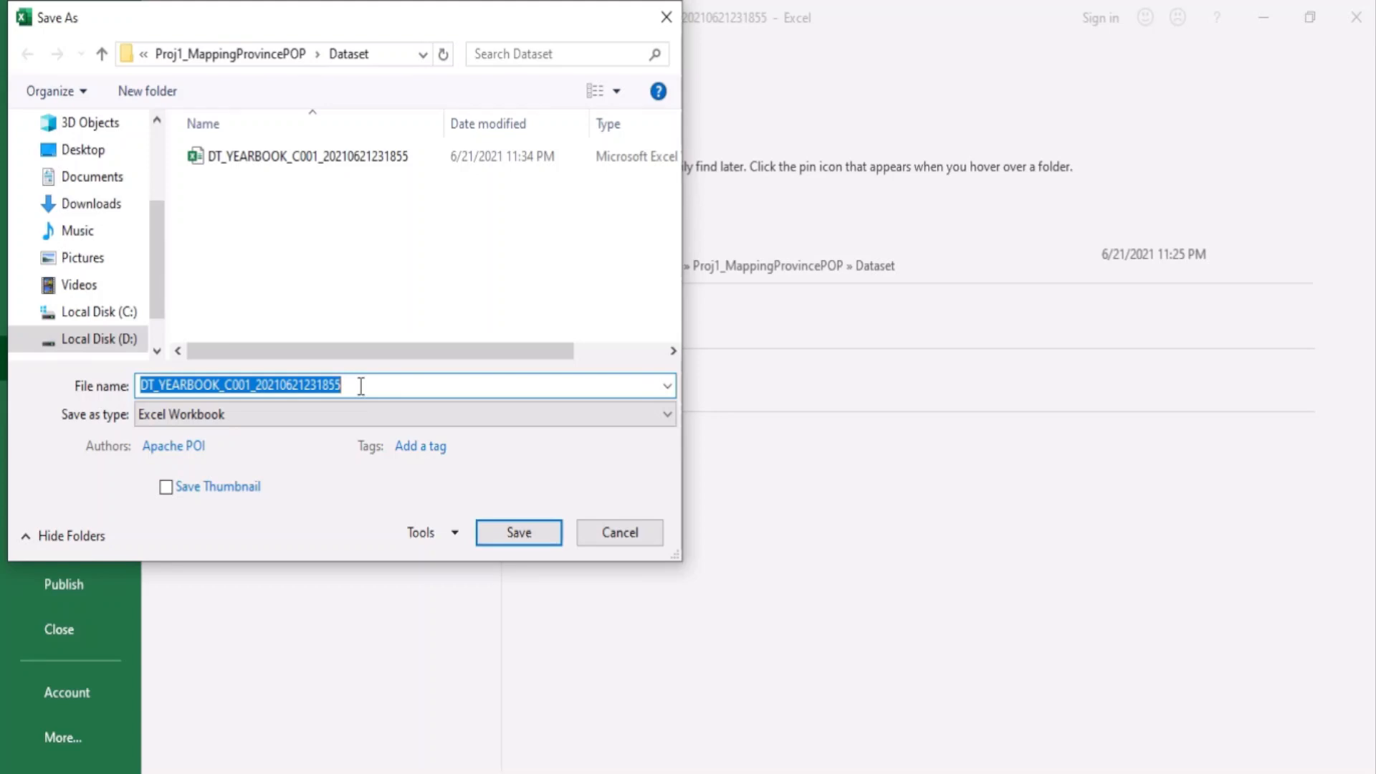
Step: Save the active sheet in the Dataset folder as LaoPOP2019_CSV in CSV (Comma delimited) format and dismiss the data loss notice
text(?)
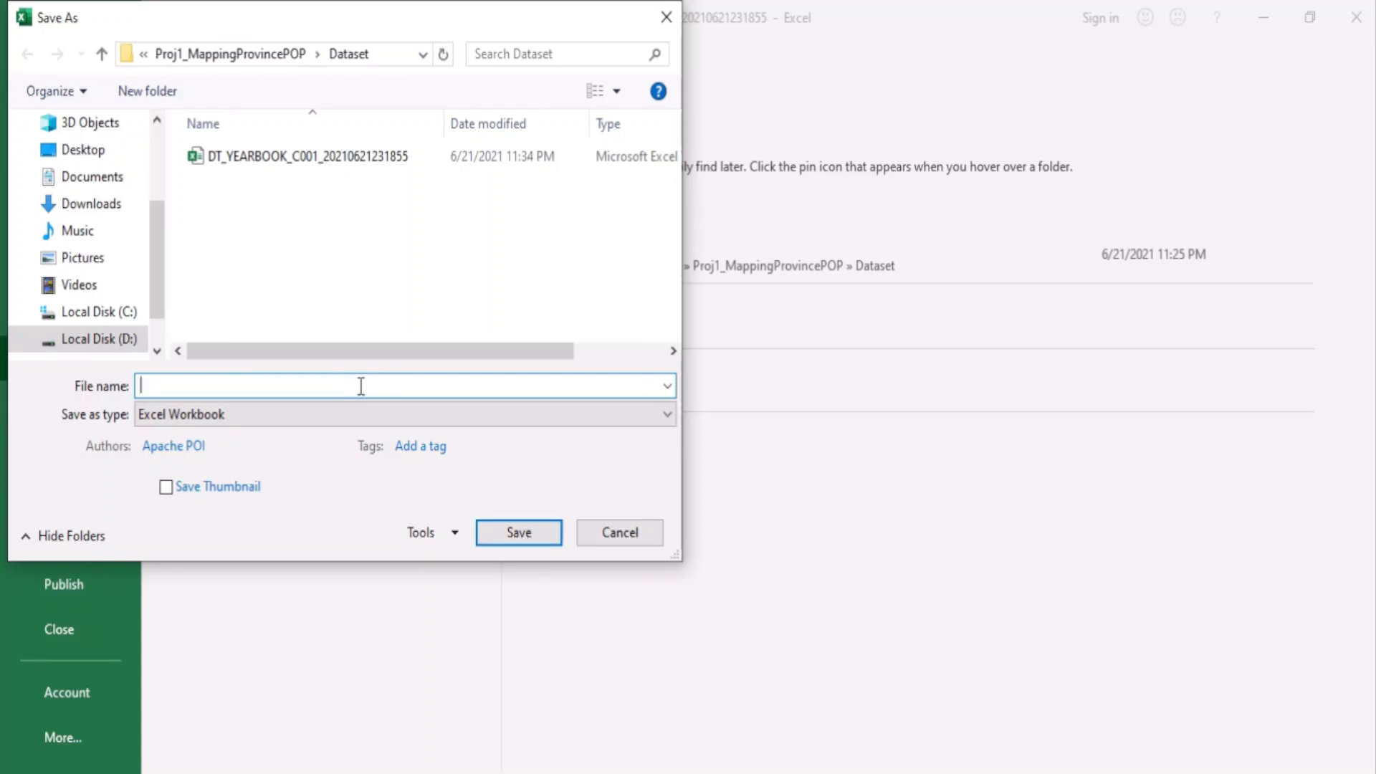
key(super+space)
text(LaoPOP2019_CS)
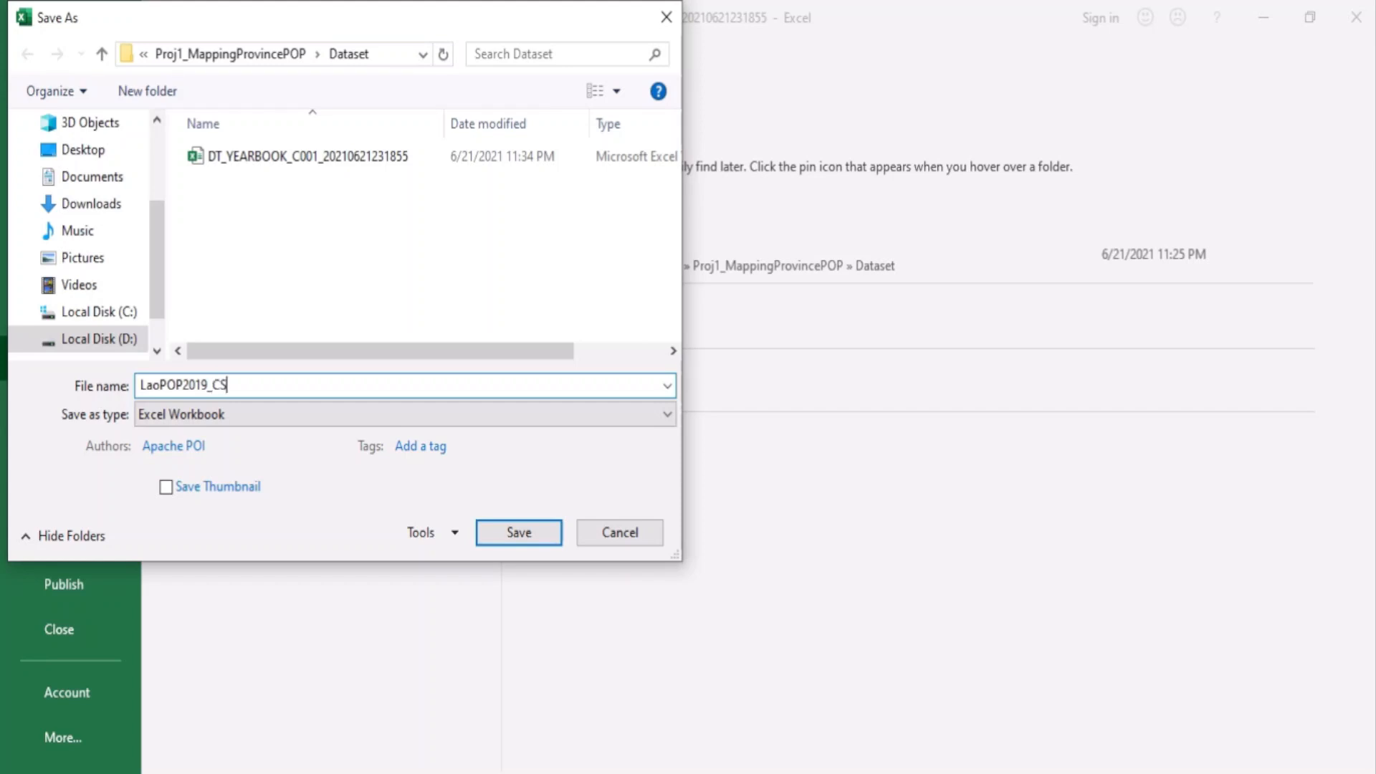
text(V)
click(241, 416)
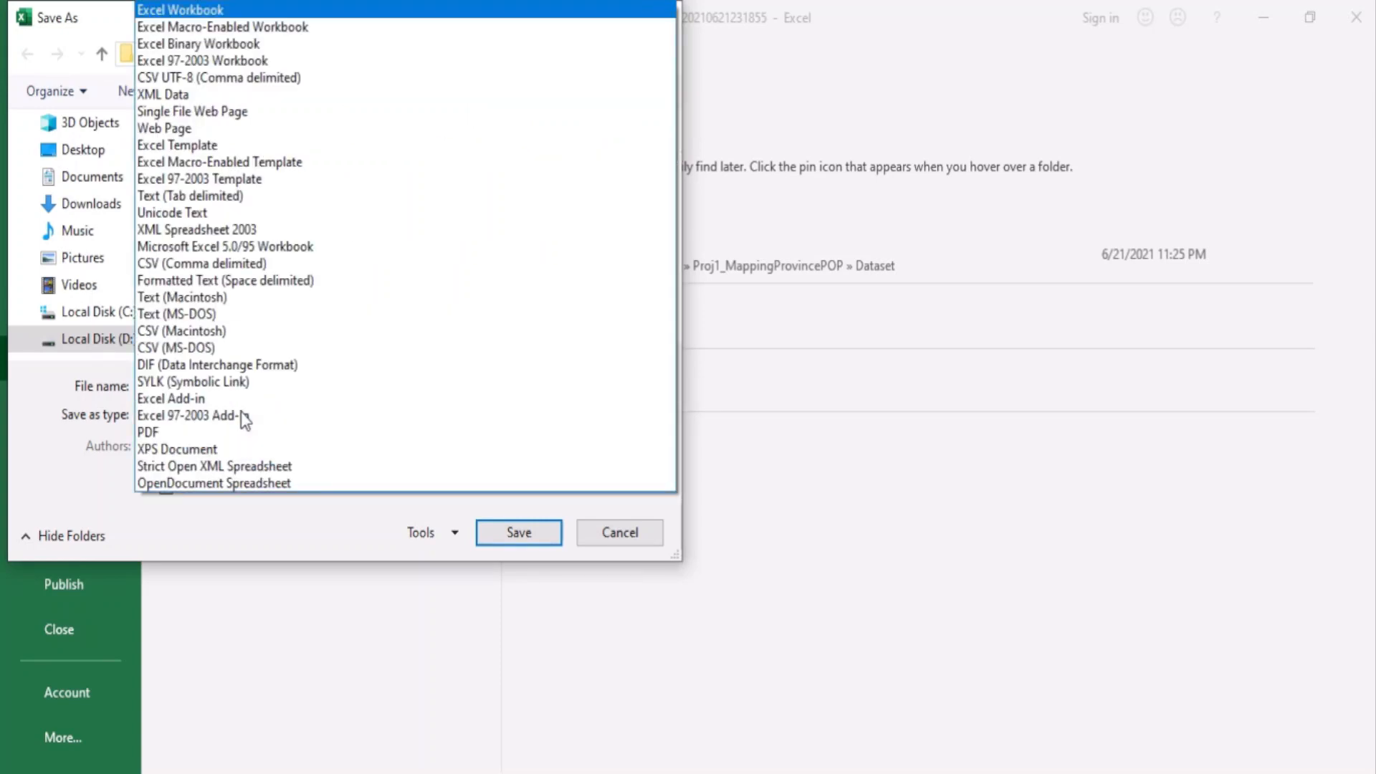
click(179, 269)
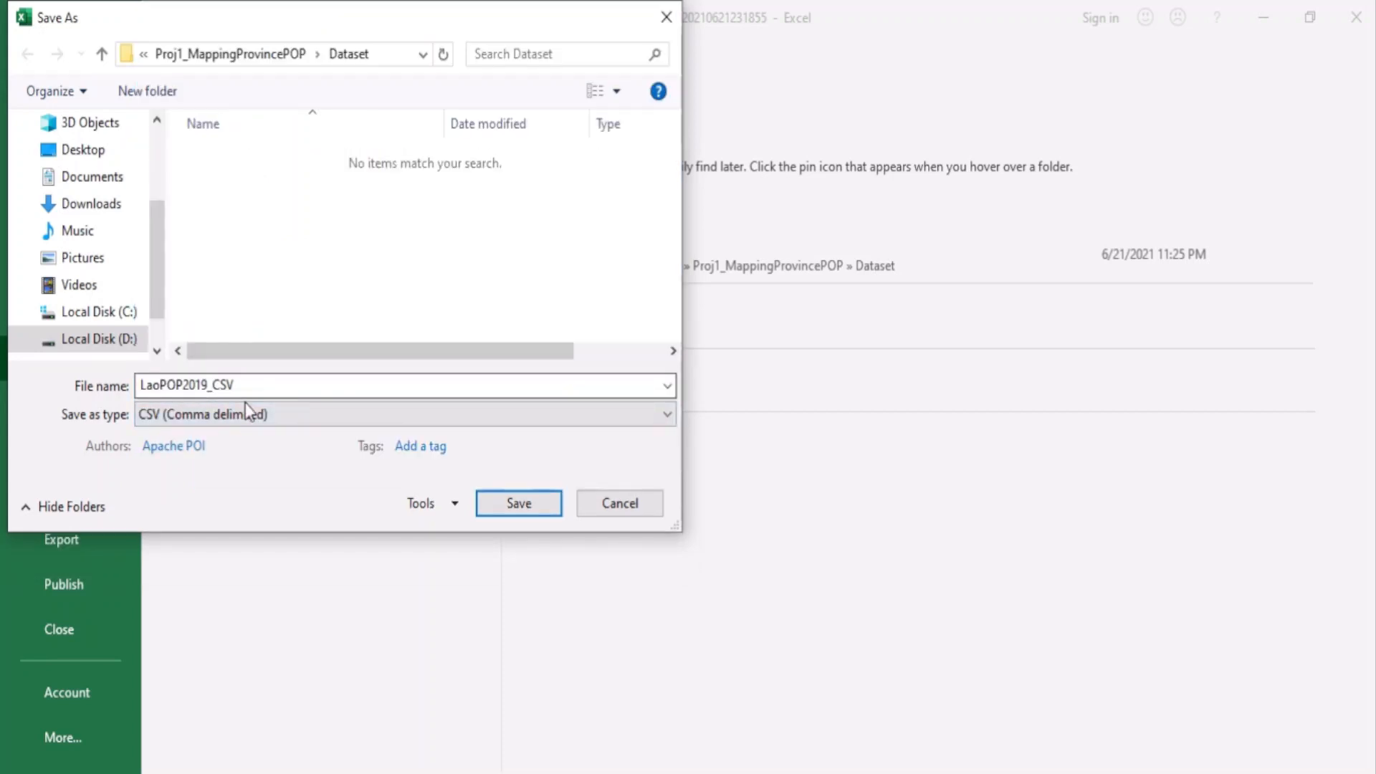
click(511, 504)
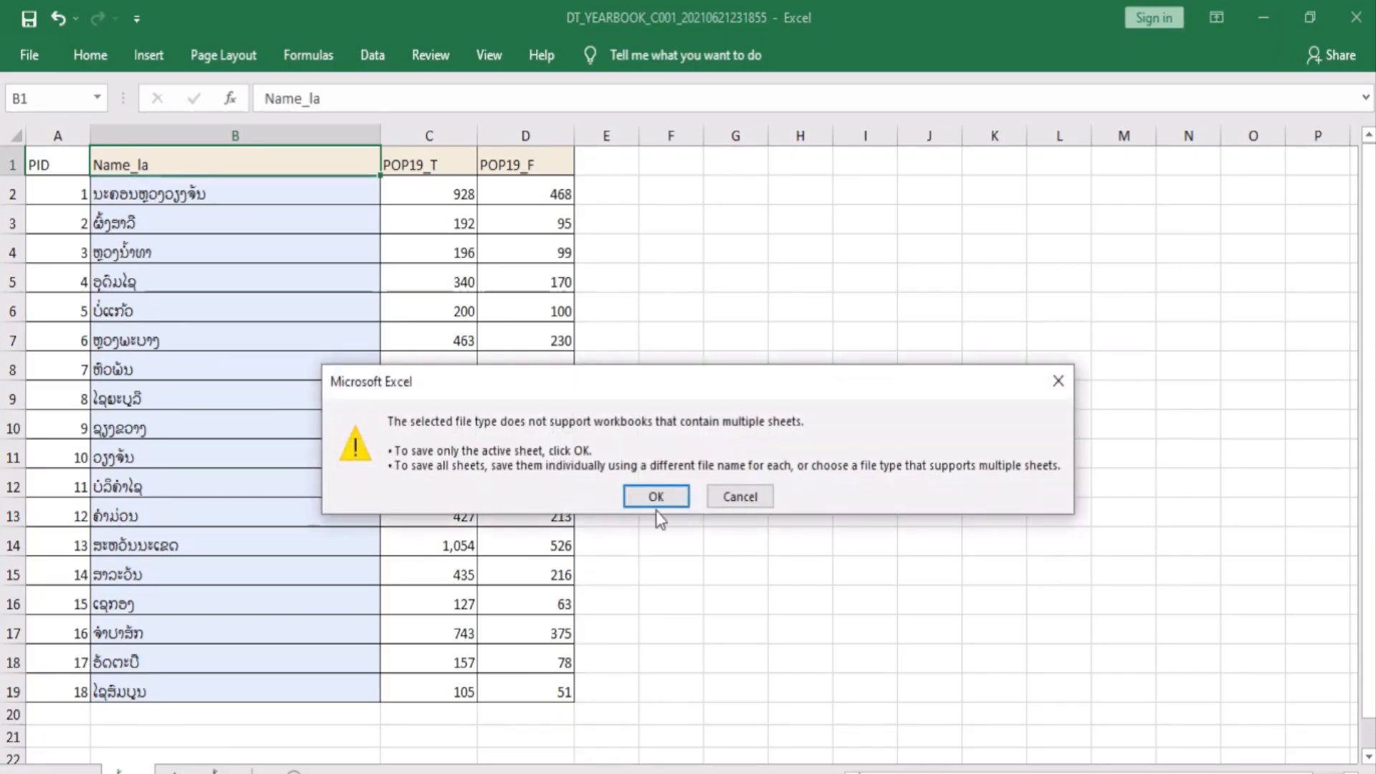
click(655, 501)
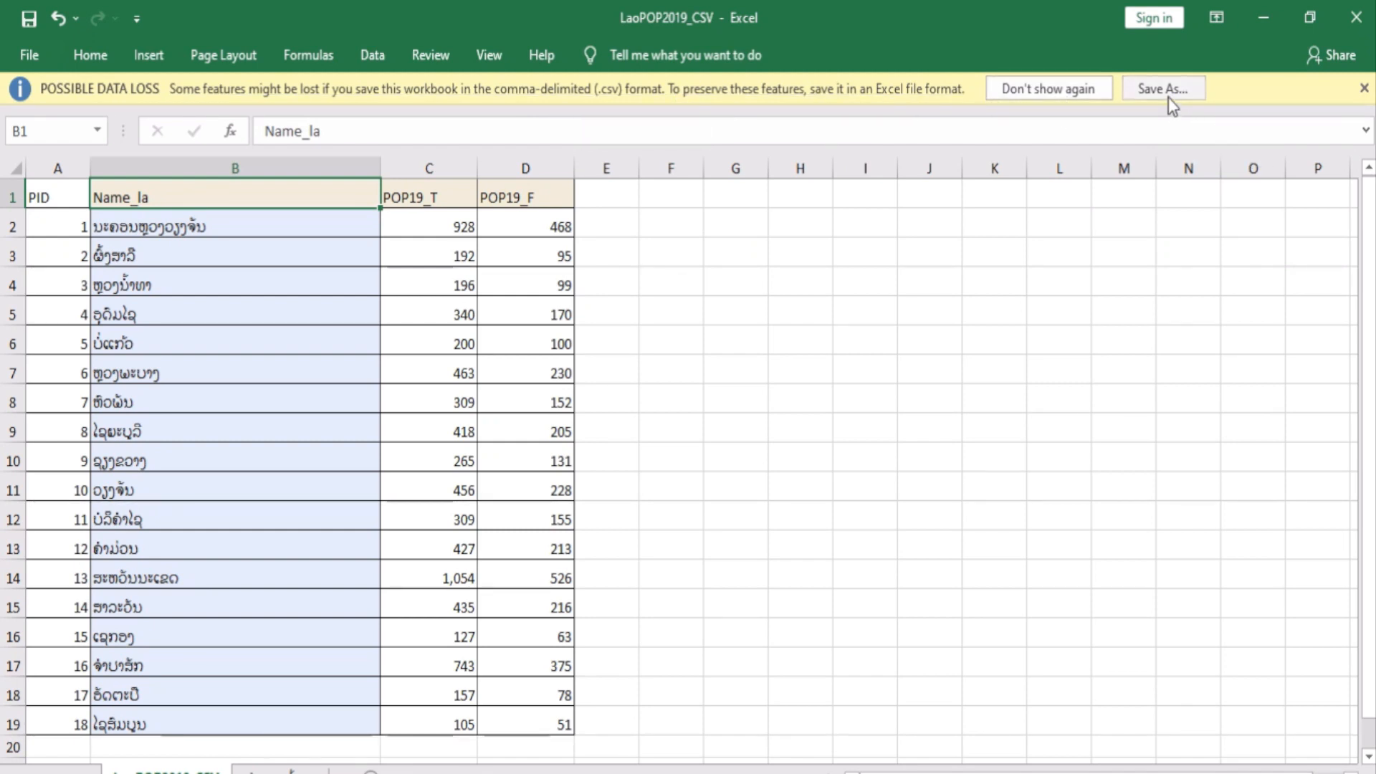
click(1364, 88)
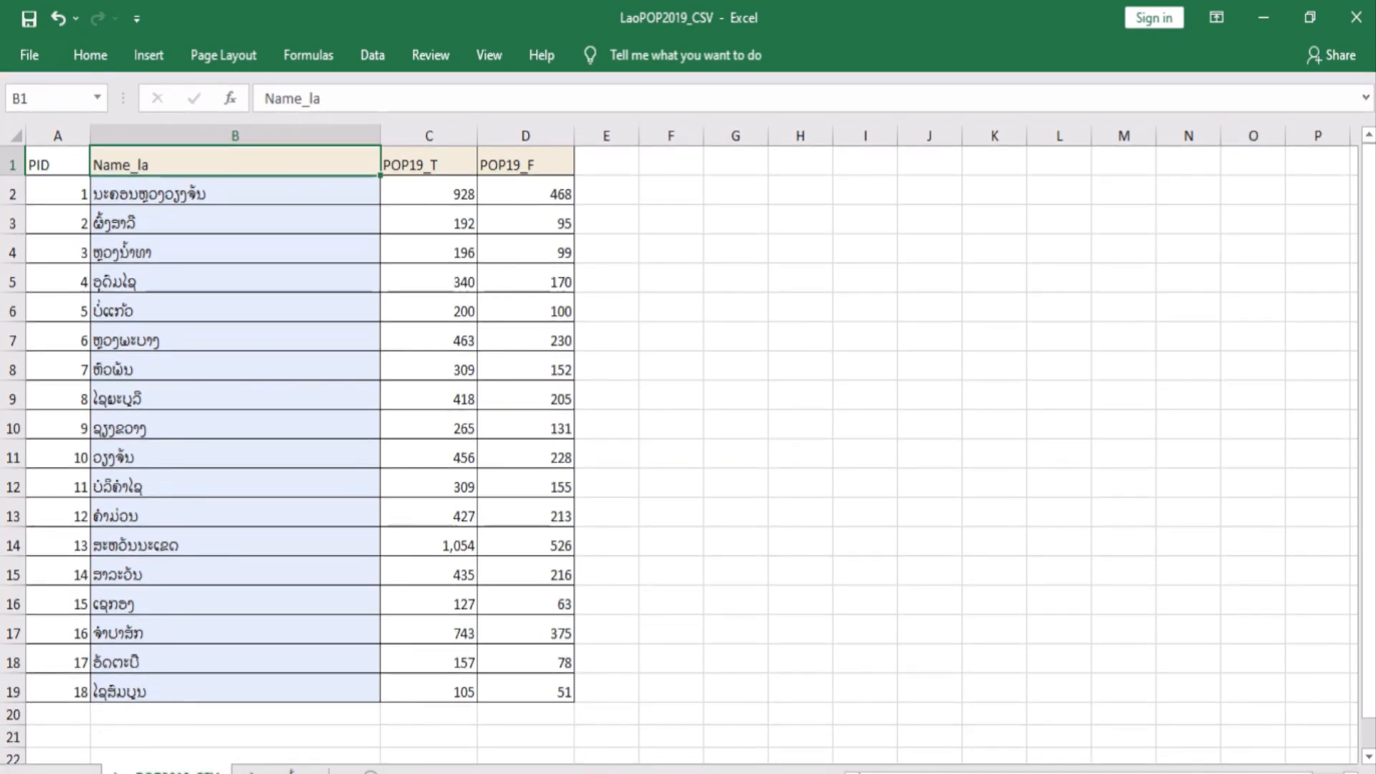
Step: Switch to File Explorer and open D:\GIS_Projects\Proj1_MappingProvincePOP\Dataset to check for the saved CSV file
click(662, 773)
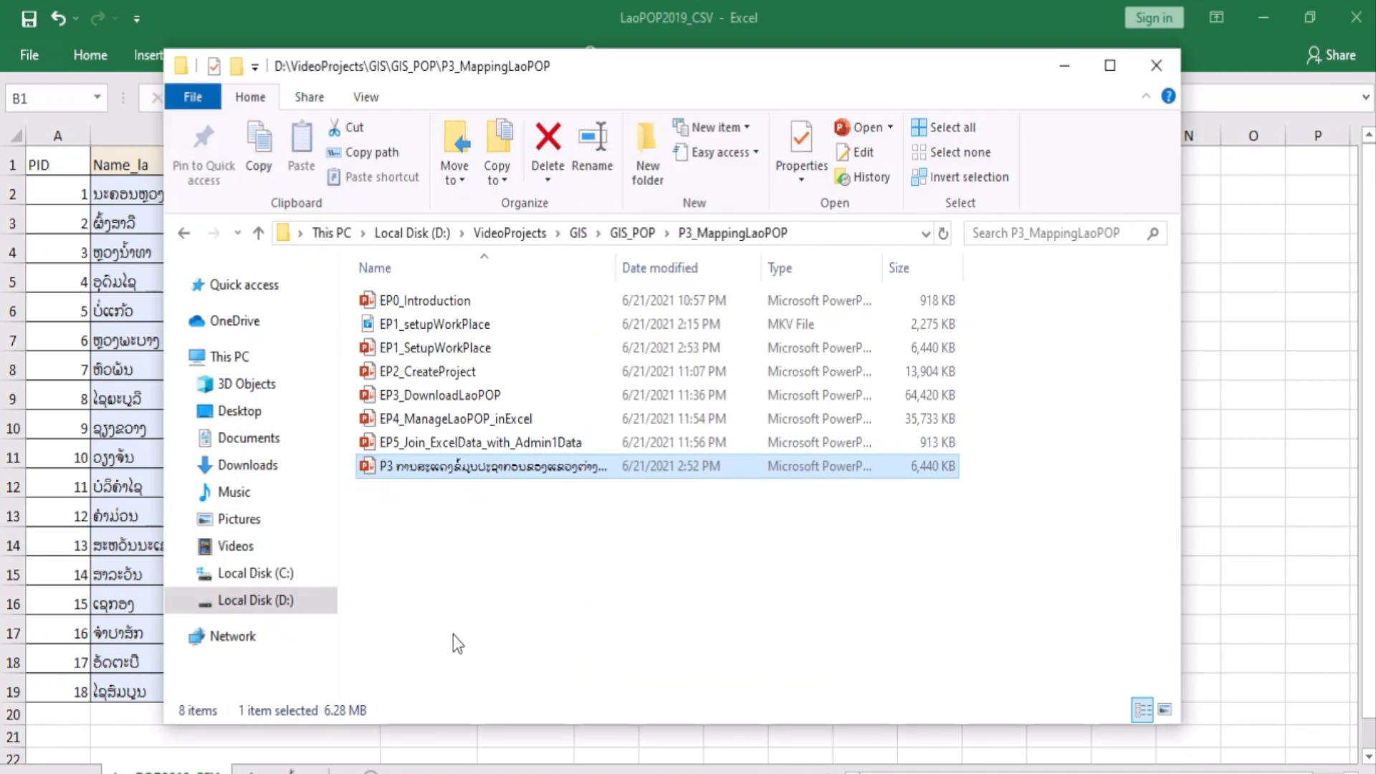
click(285, 600)
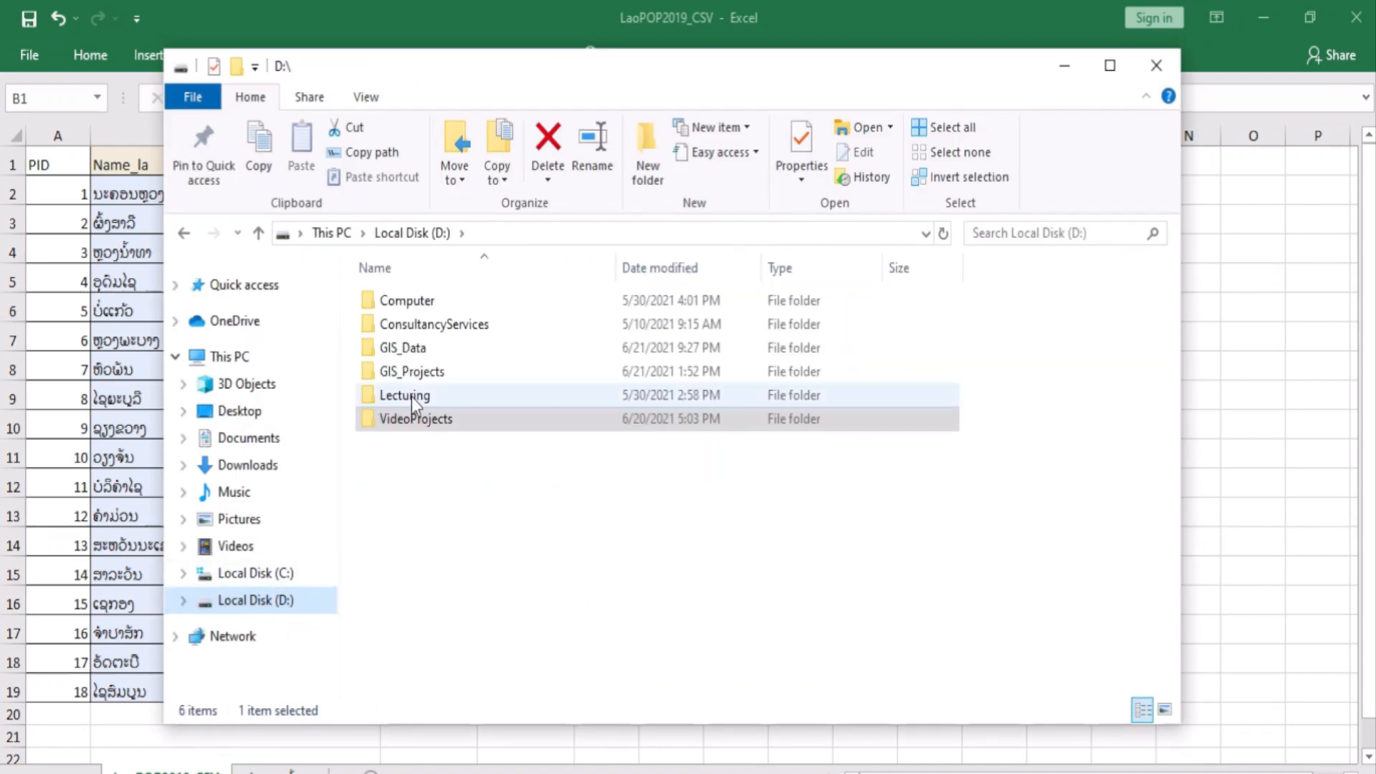
double_click(427, 372)
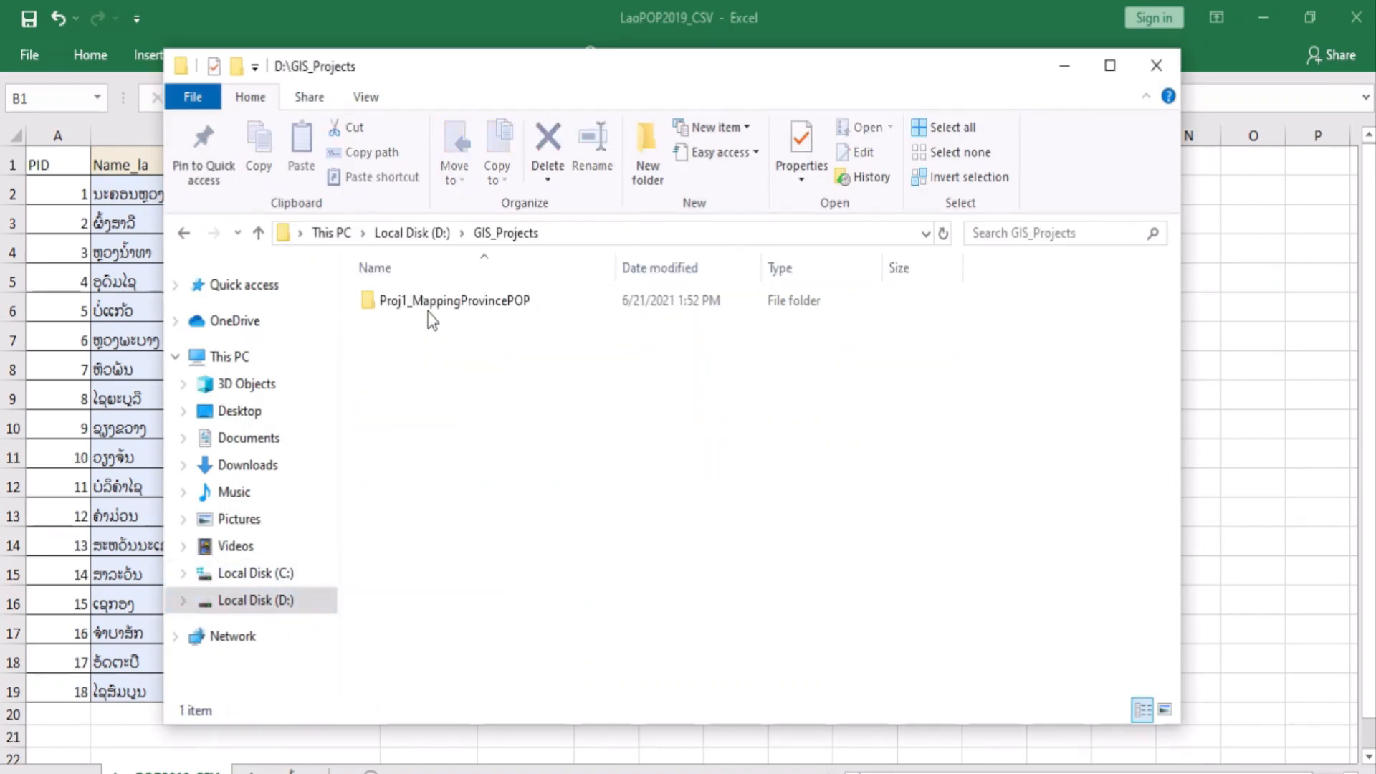
double_click(423, 302)
double_click(406, 301)
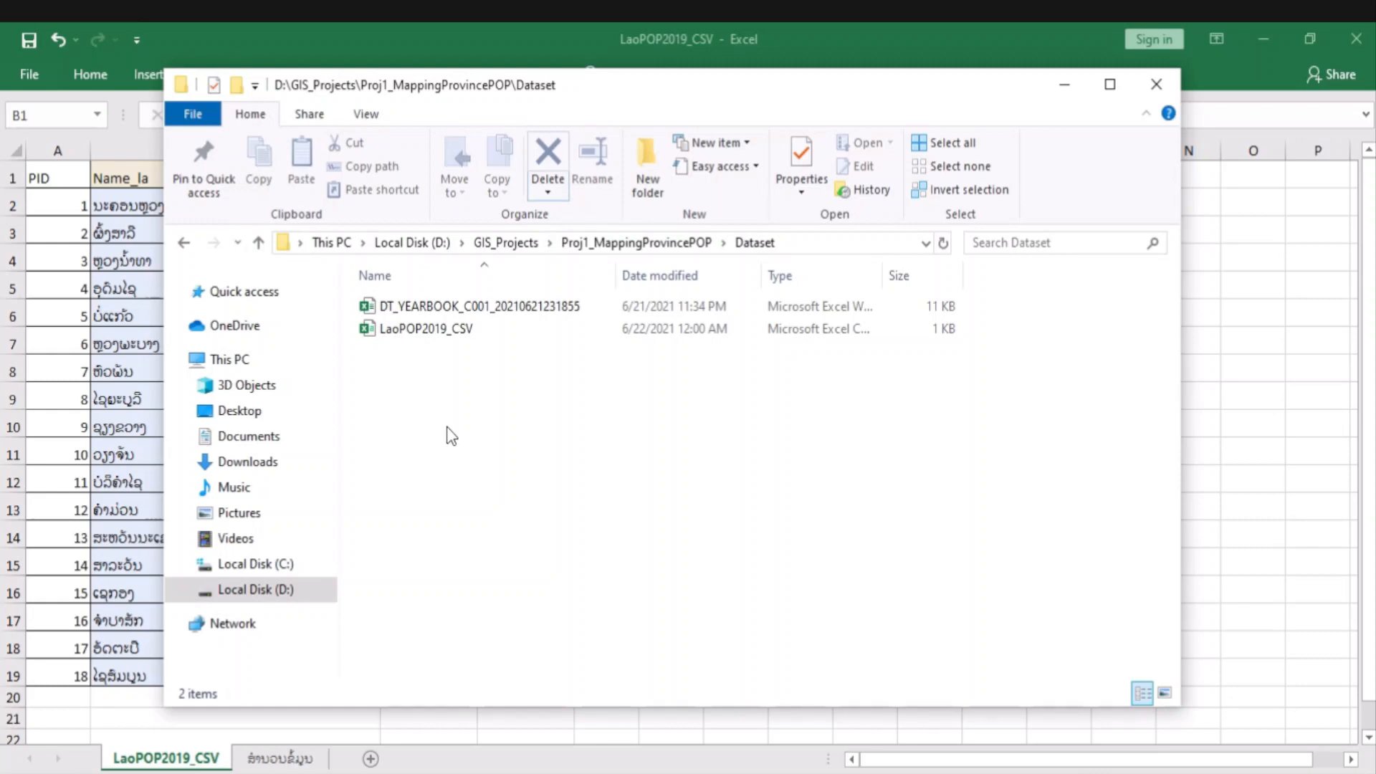
Step: Switch to QGIS and open the attribute table of the LaoAdmin1 layer
click(778, 772)
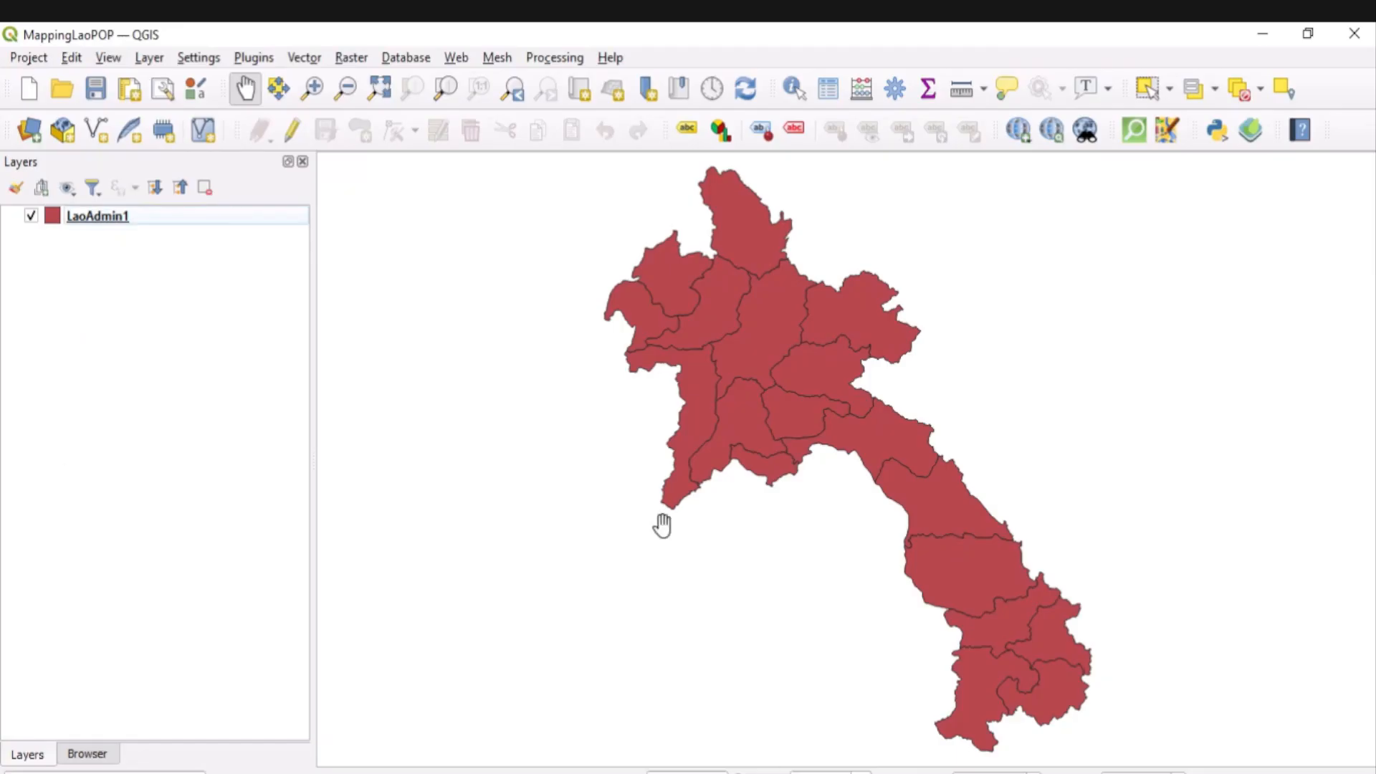
click(87, 224)
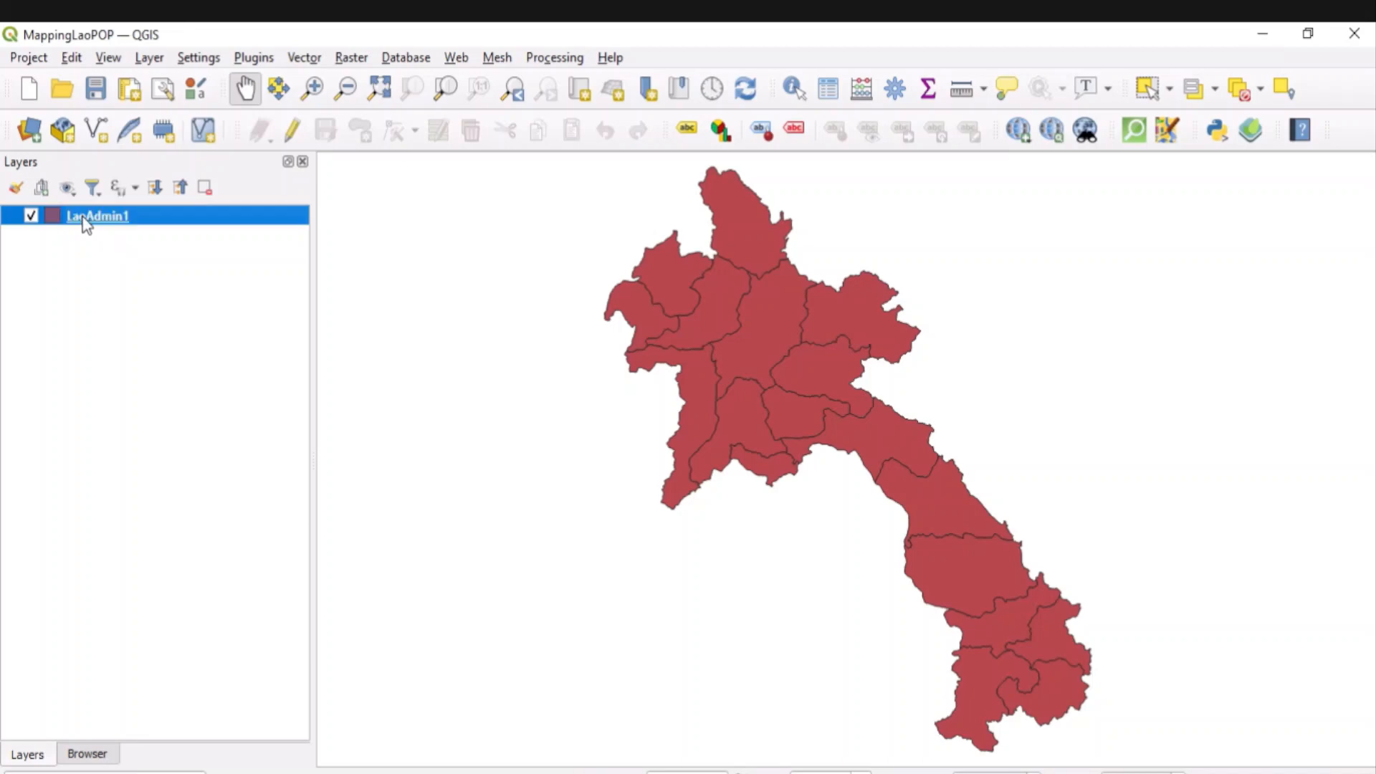
right_click(86, 224)
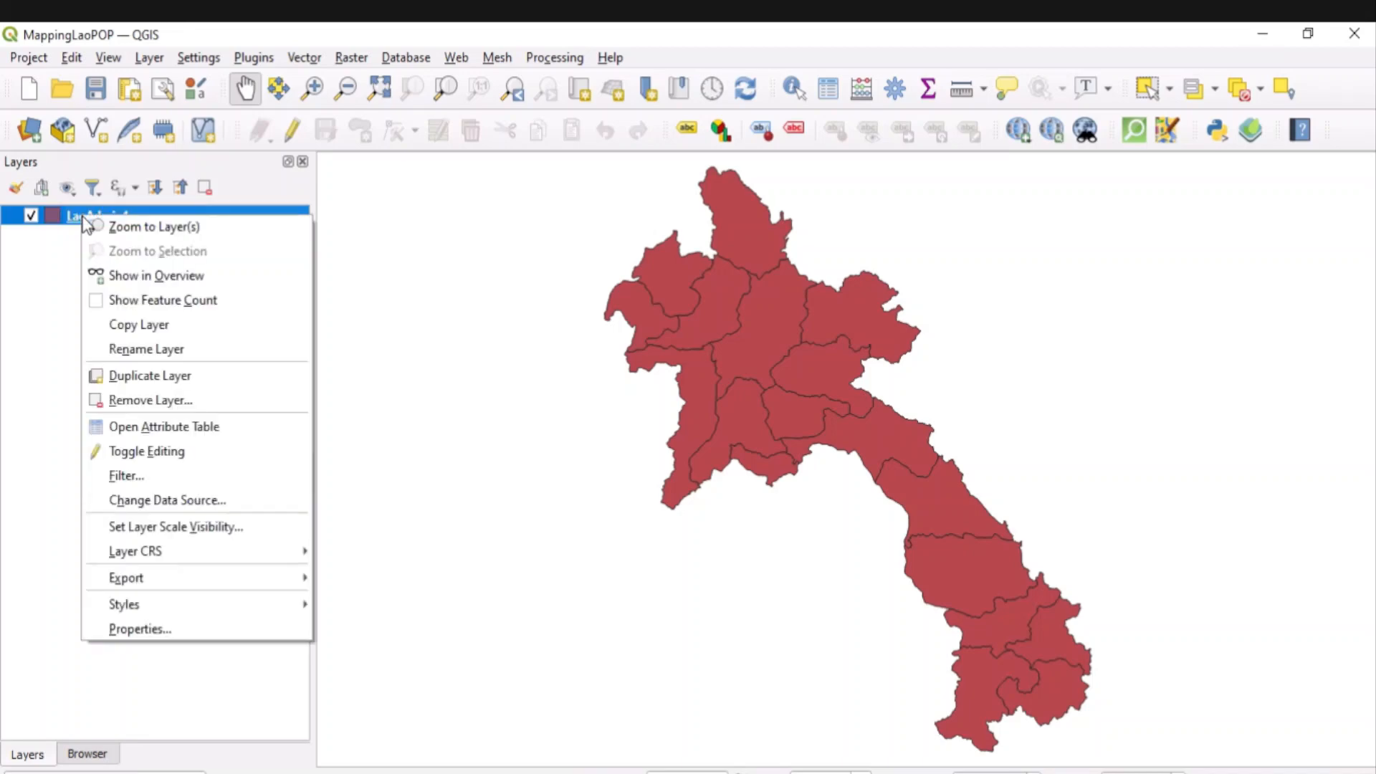
click(162, 427)
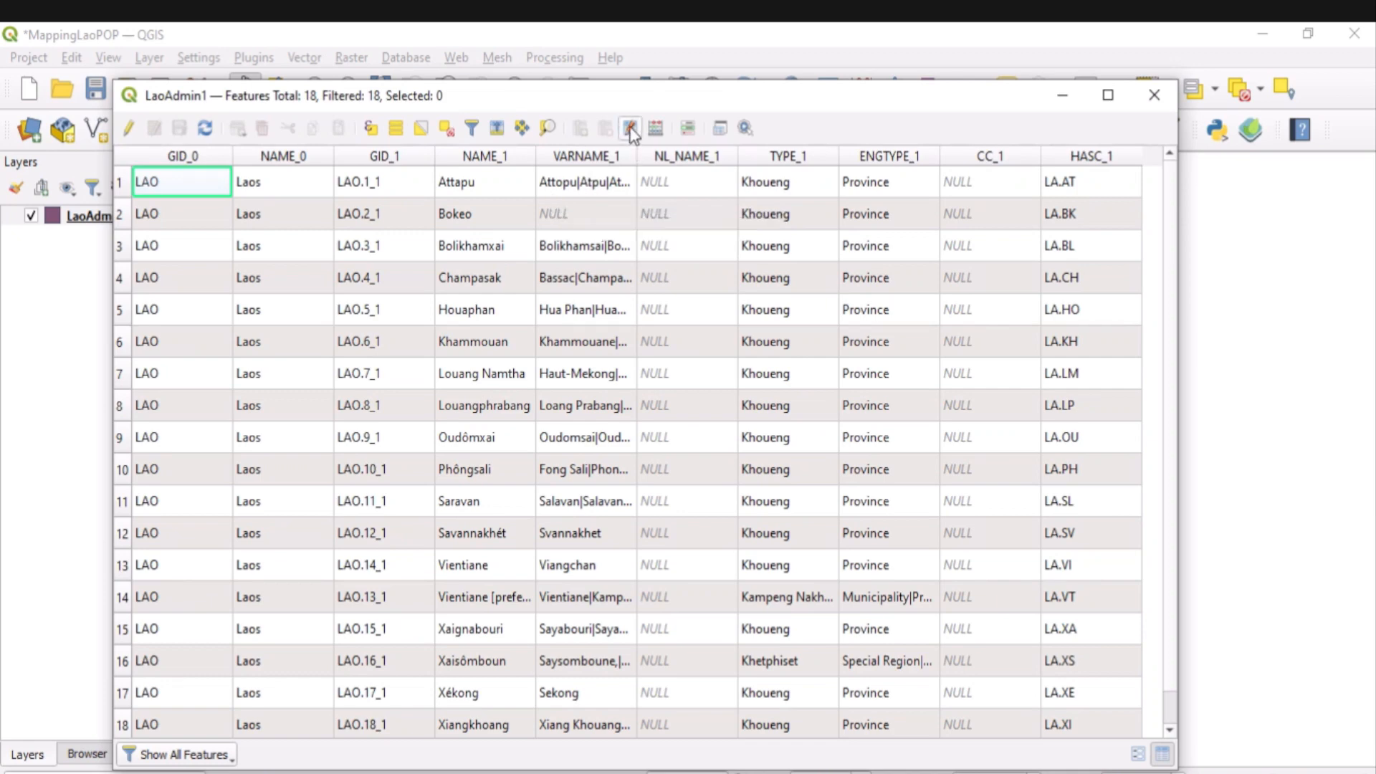
Step: Enable editing on the LaoAdmin1 layer and add a whole number (integer) field named Pcode with length 5
click(129, 128)
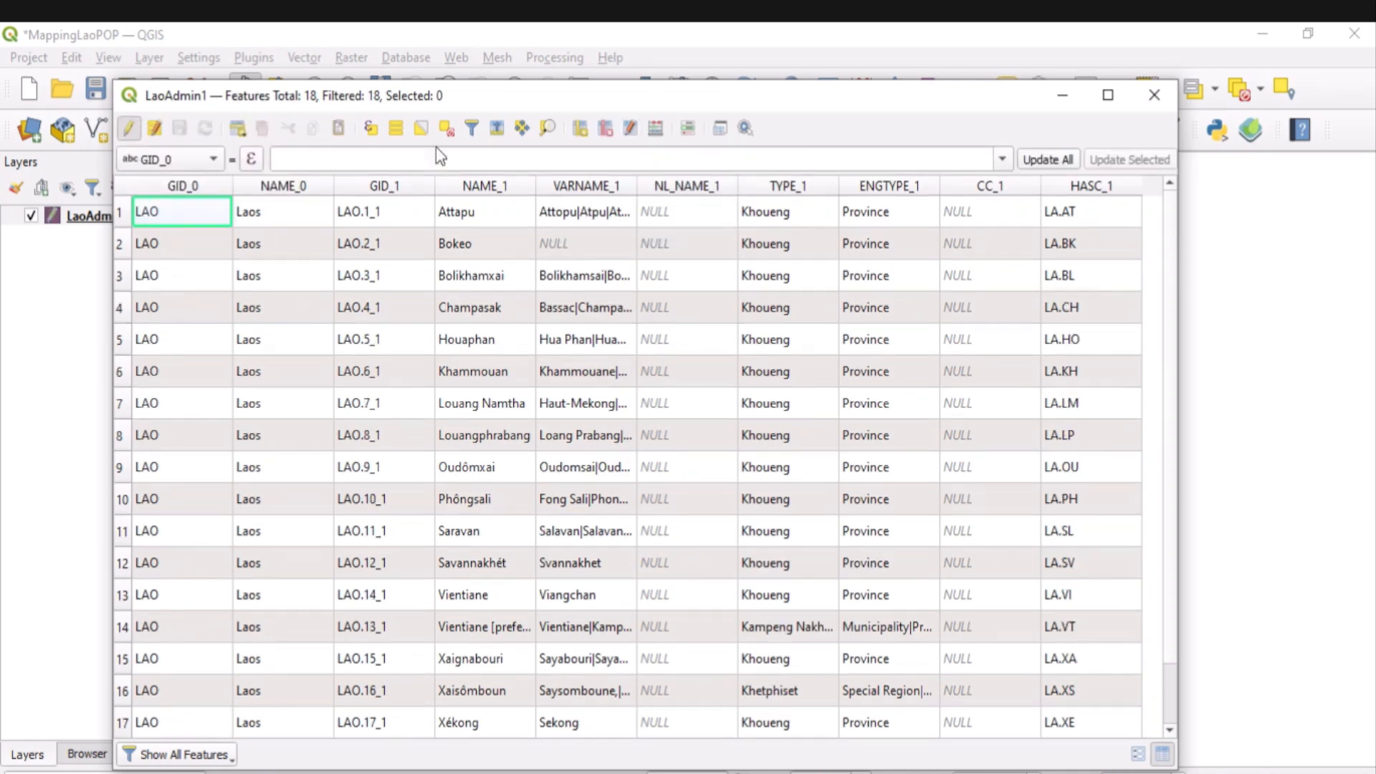
click(579, 131)
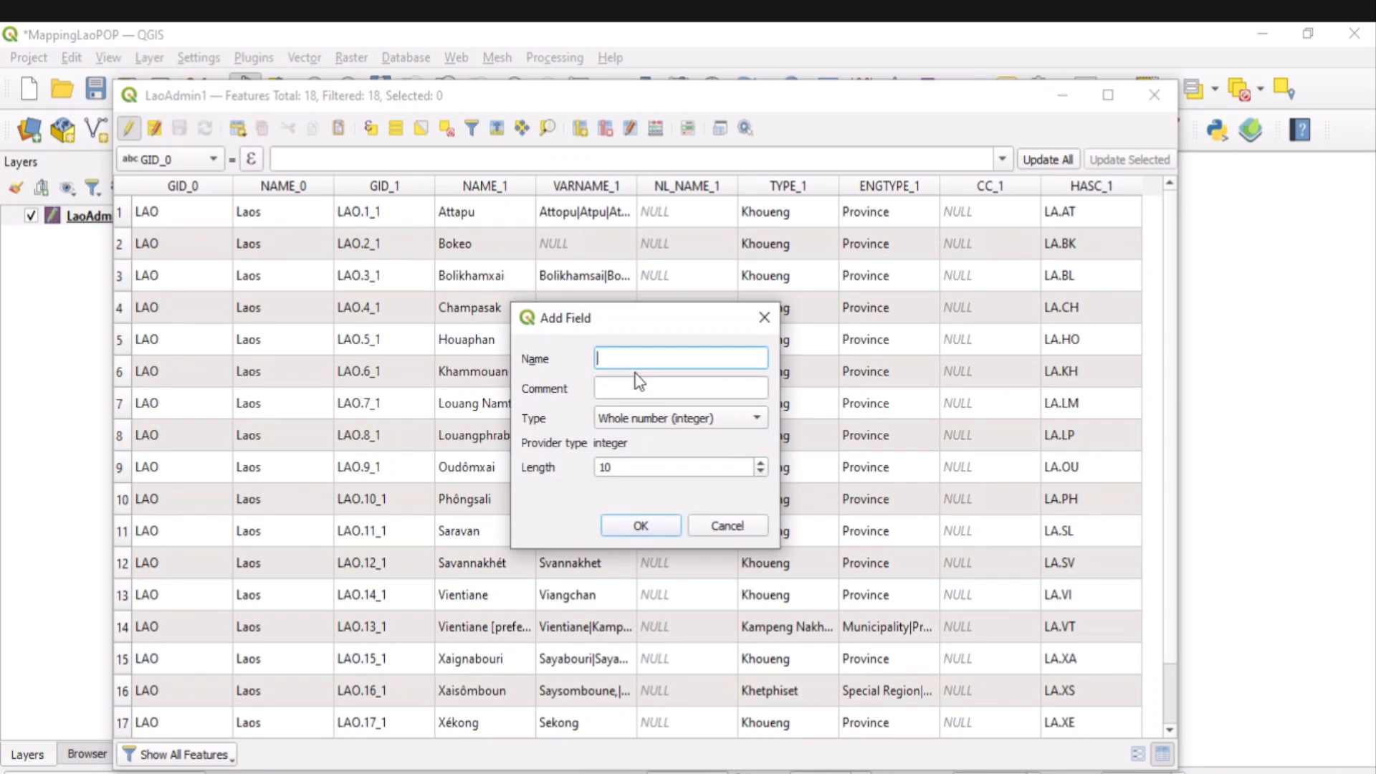
text(Pcode)
click(761, 472)
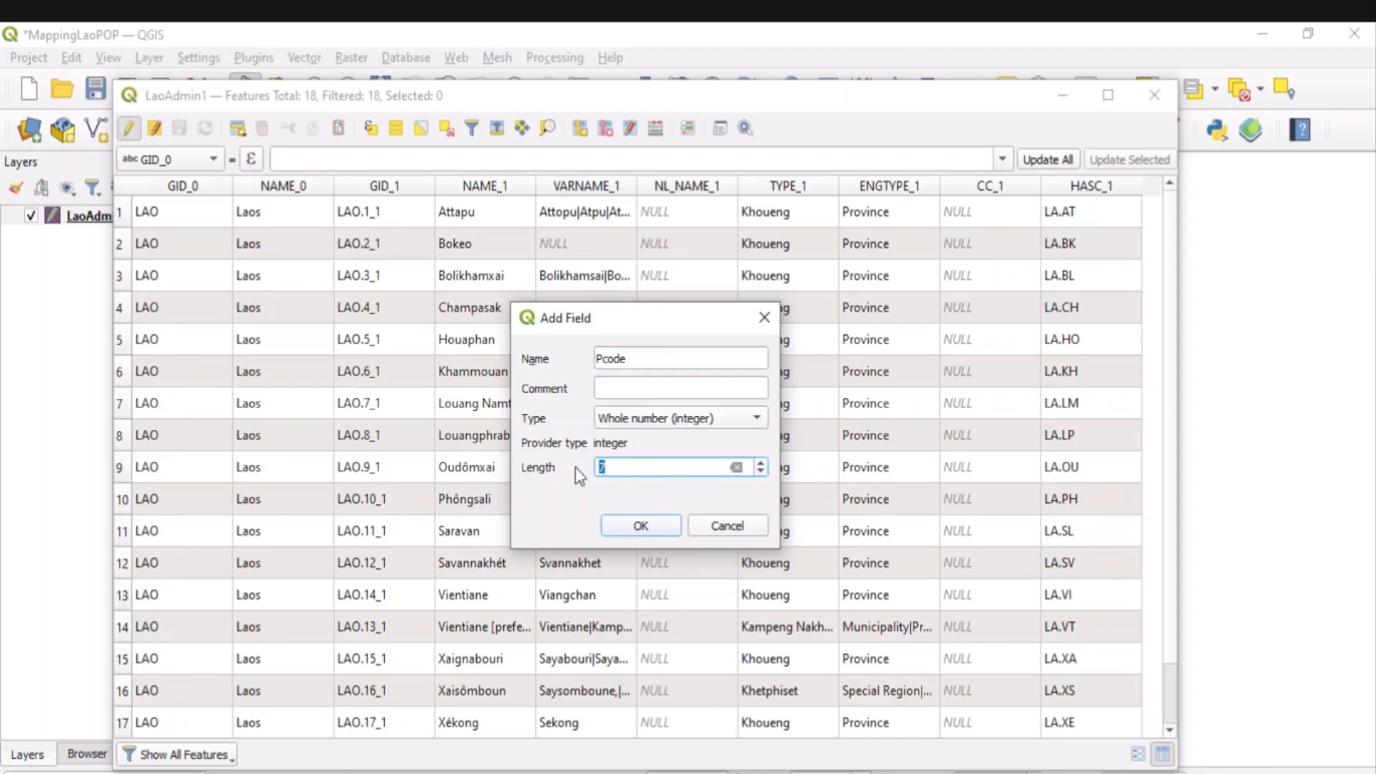
text(5)
click(642, 527)
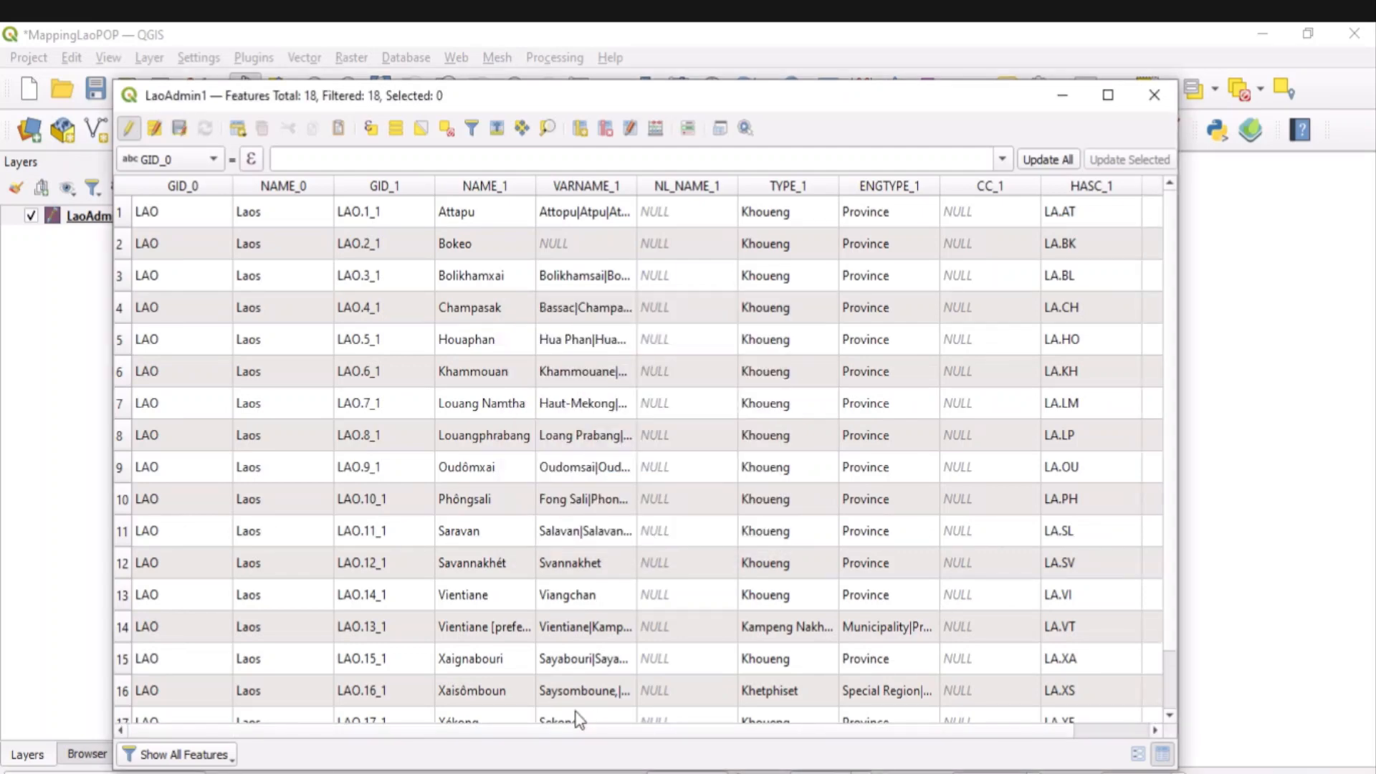
Step: Hide the HASC_1, CC_1, ENGTYPE_1, TYPE_1, NL_NAME_1 and VARNAME_1 columns in the attribute table
drag(276, 731, 432, 745)
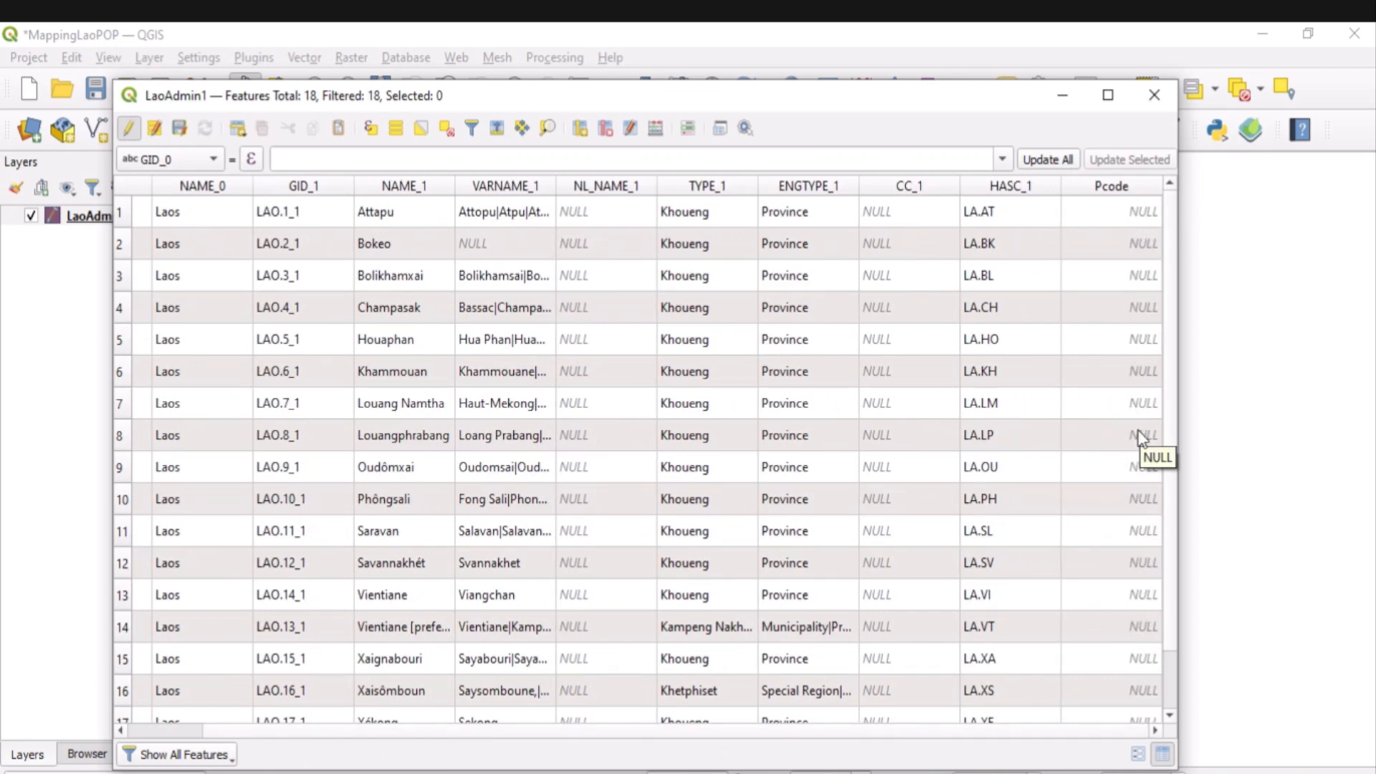
right_click(1007, 200)
click(1018, 210)
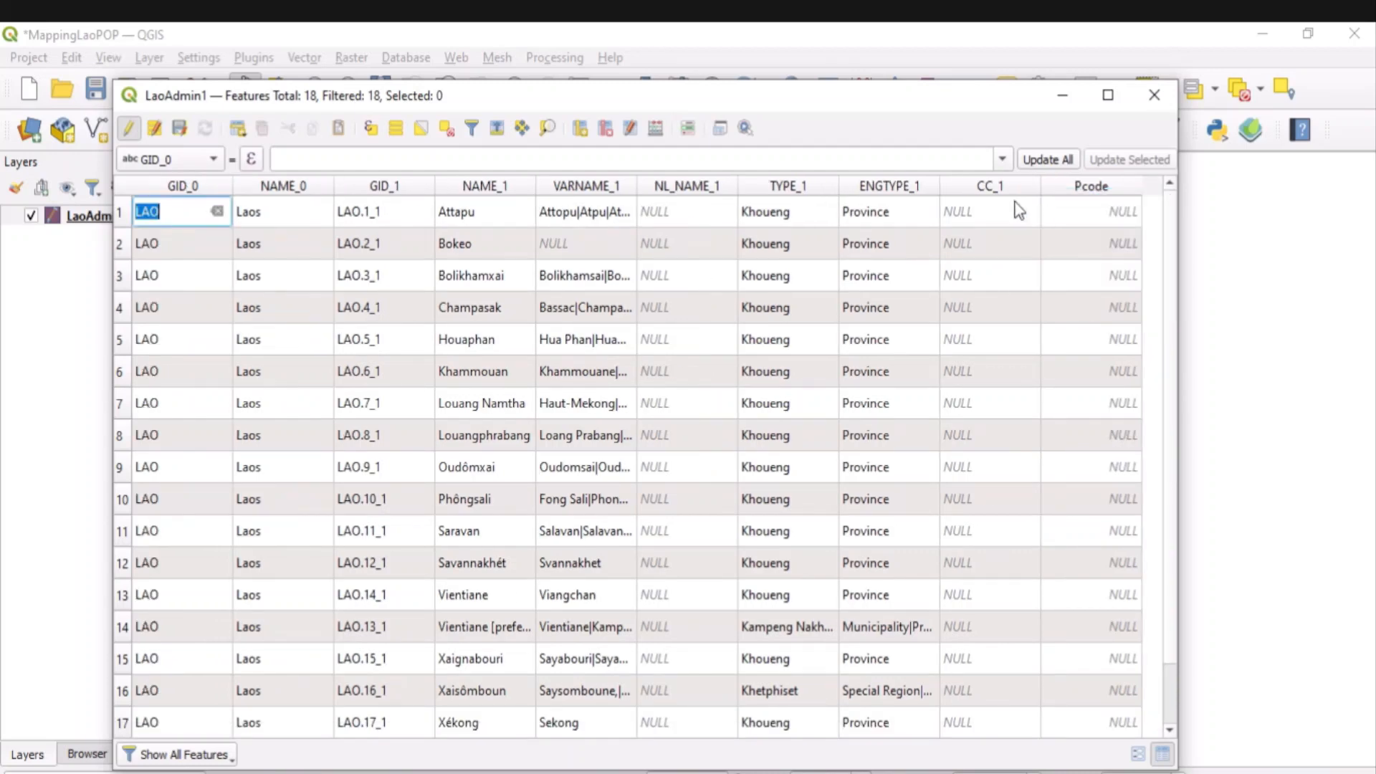
right_click(979, 188)
click(1000, 217)
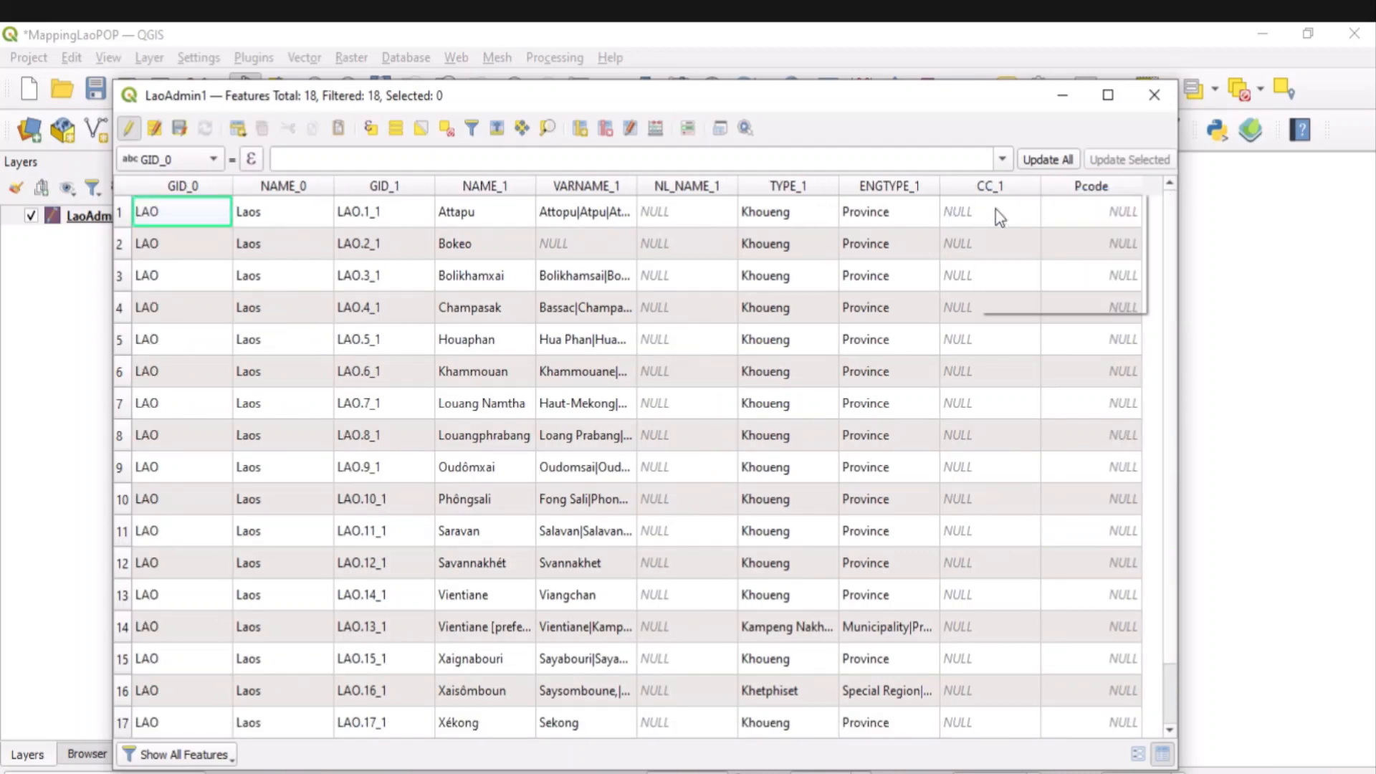
right_click(921, 192)
click(936, 203)
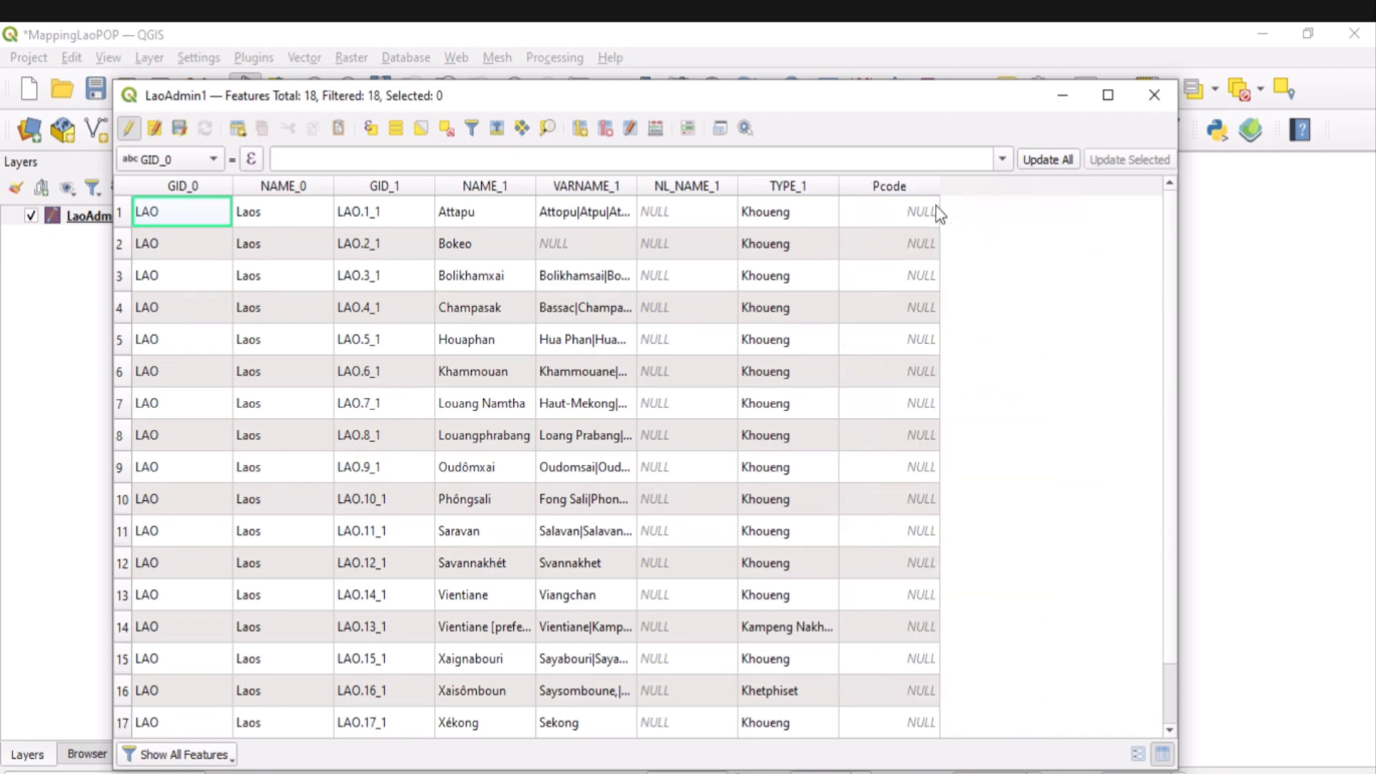
right_click(814, 193)
click(829, 206)
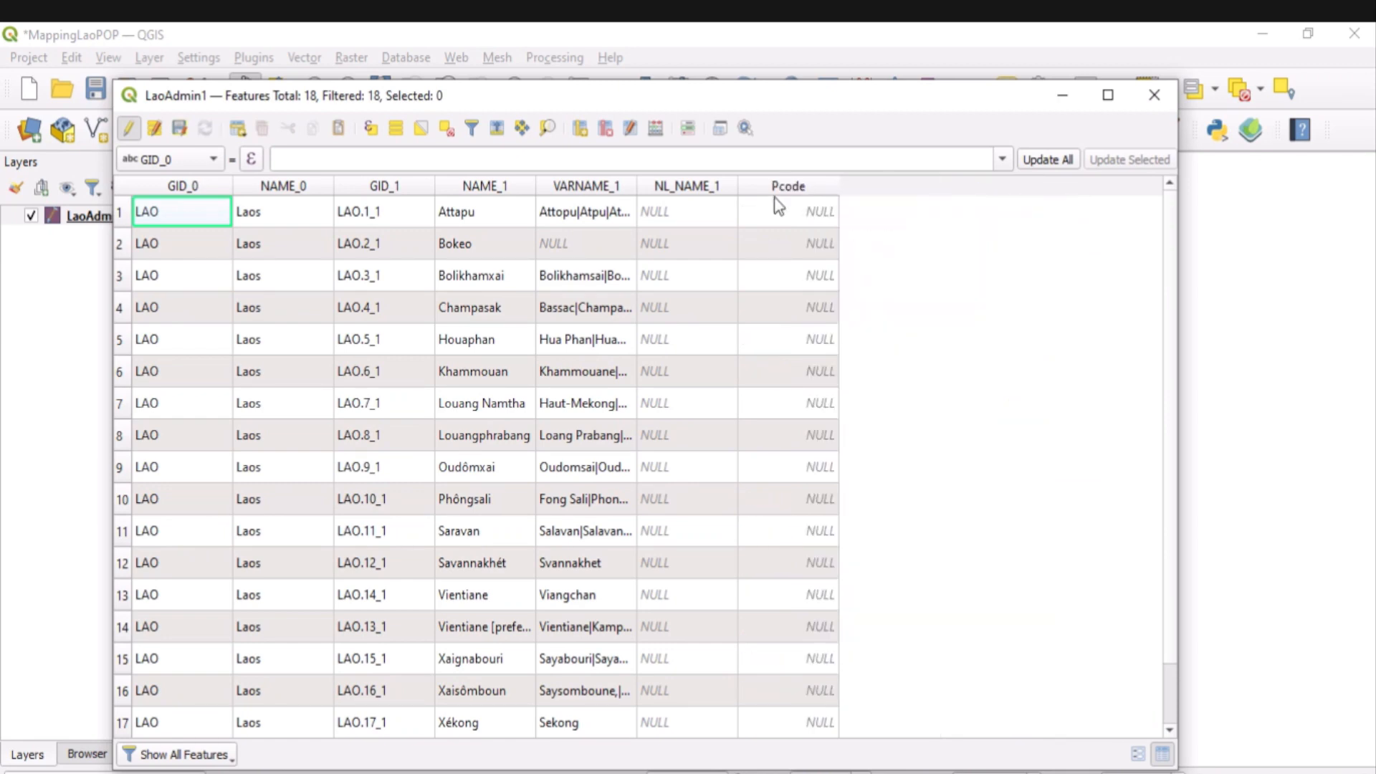
right_click(701, 192)
click(718, 204)
right_click(588, 189)
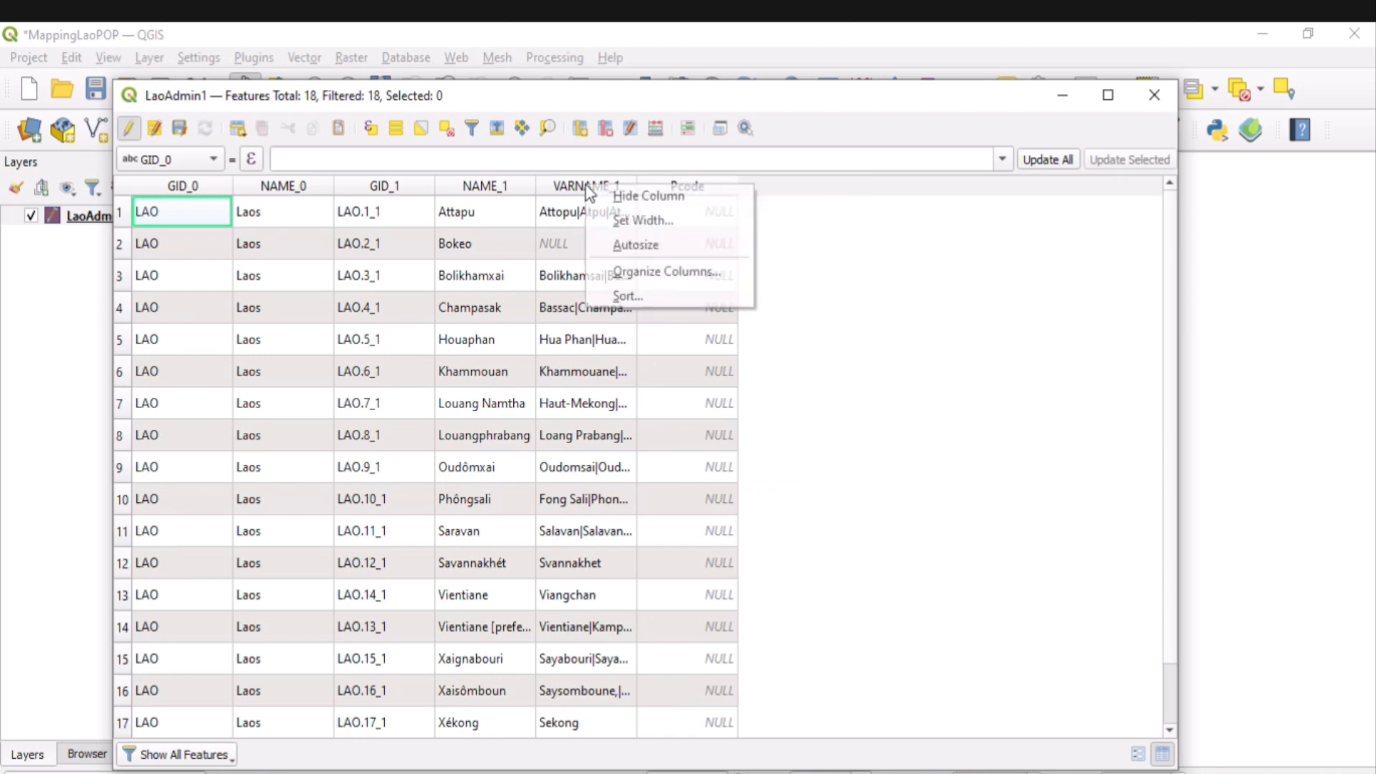
click(607, 195)
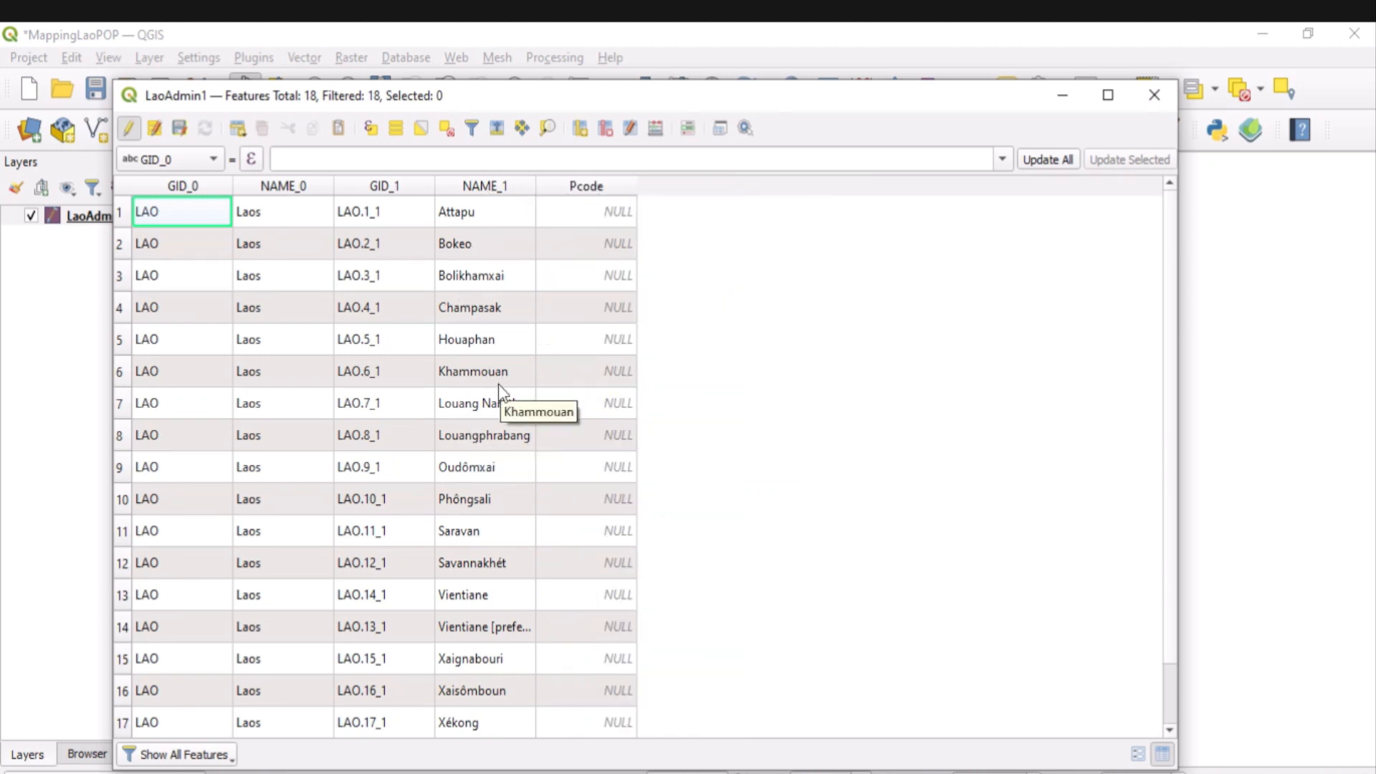
Step: Resize and arrange the attribute table and the LaoPOP2019_CSV Excel window side by side, with all provinces' PID rows in view
drag(885, 96, 1021, 62)
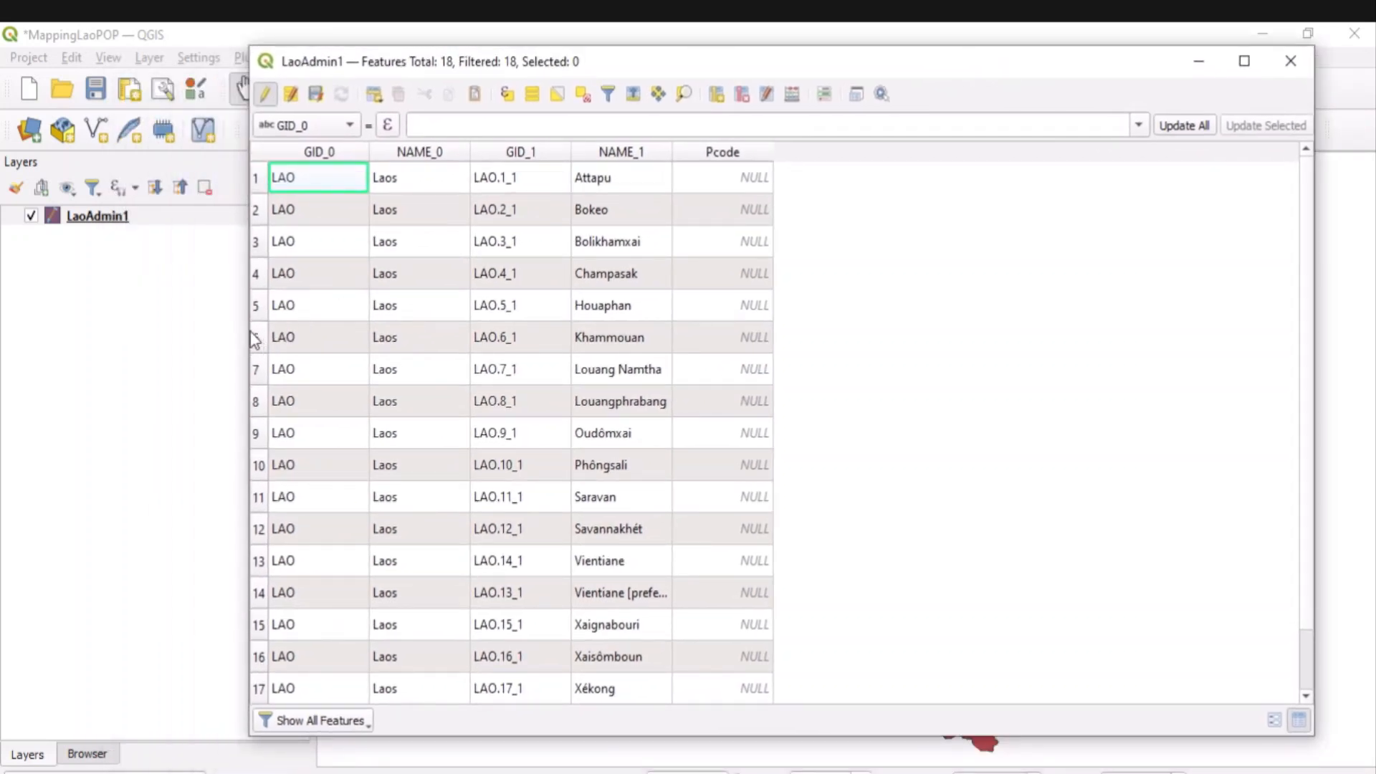
drag(248, 332, 722, 326)
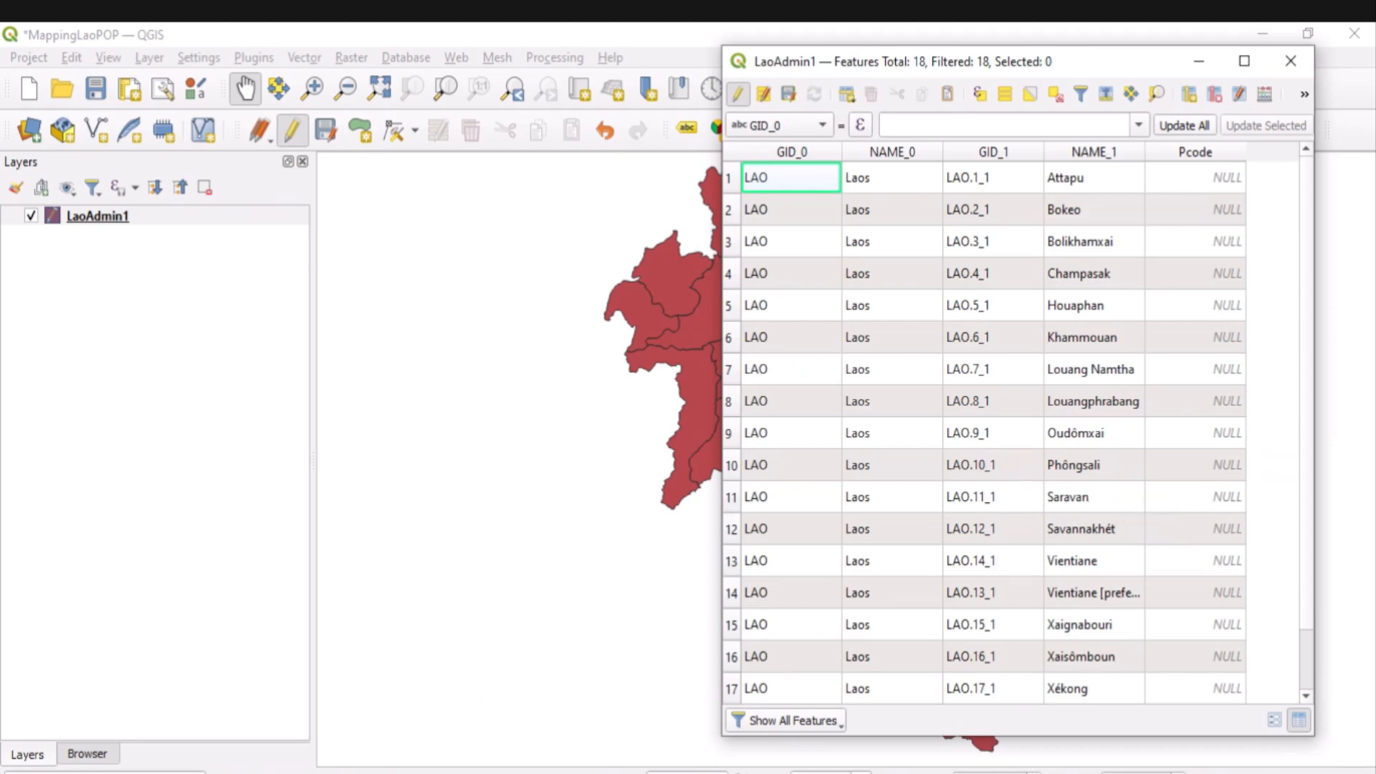
key(alt+Tab)
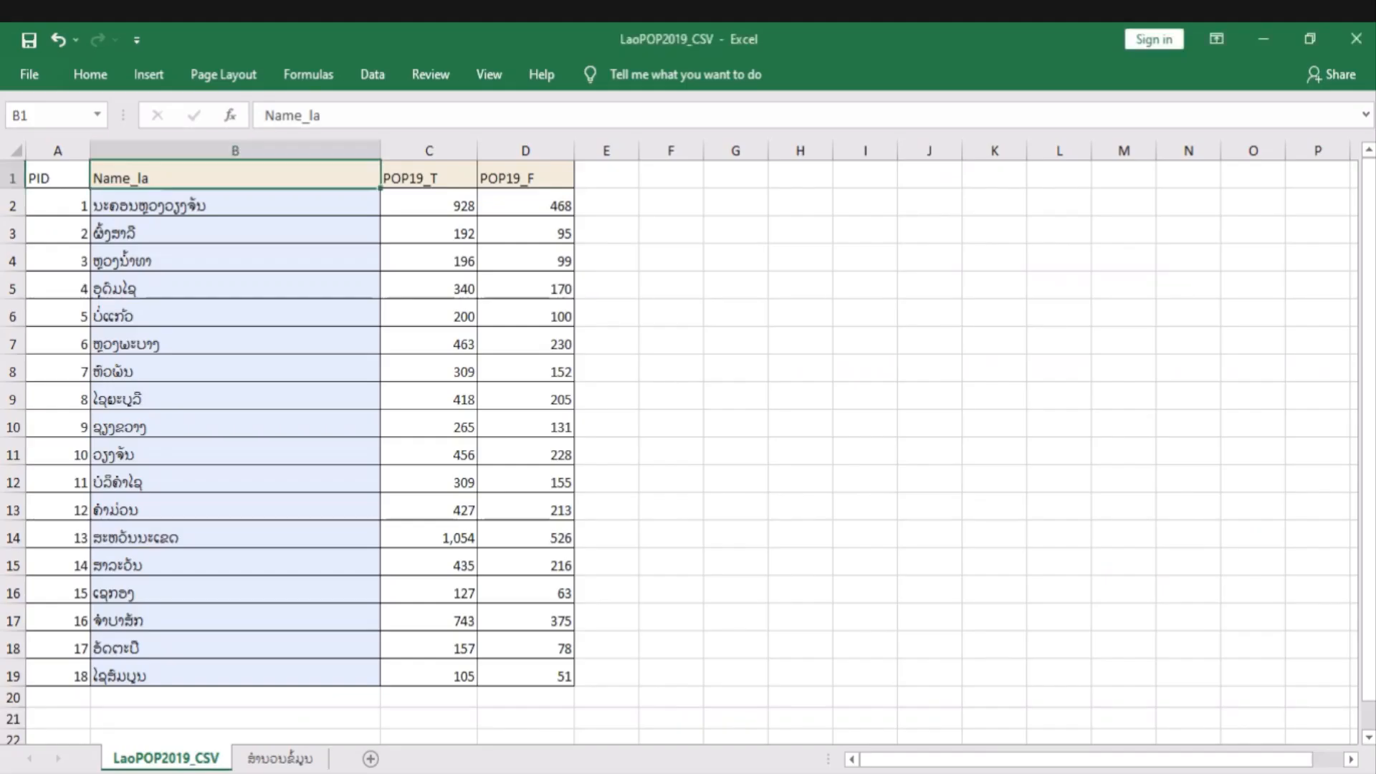
click(1309, 40)
drag(768, 163, 626, 140)
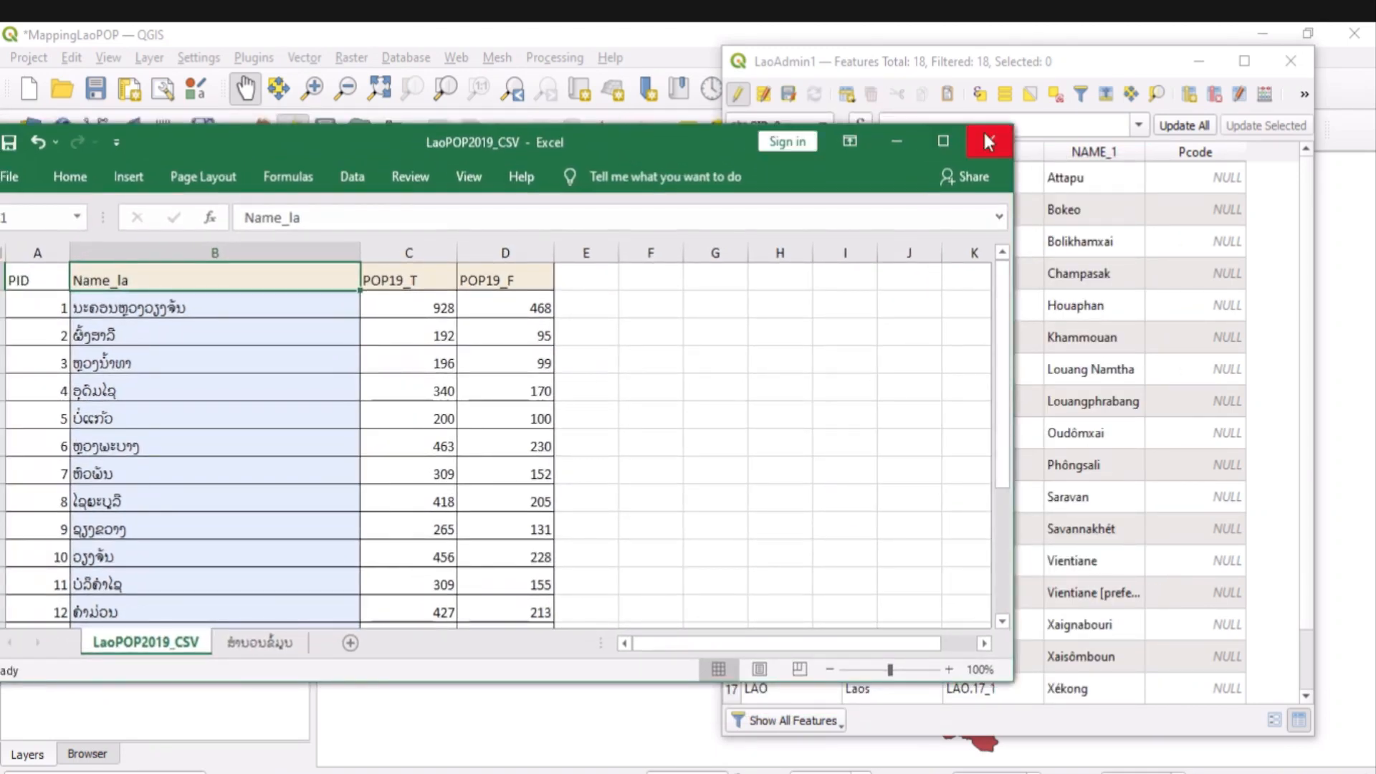
drag(449, 132, 476, 40)
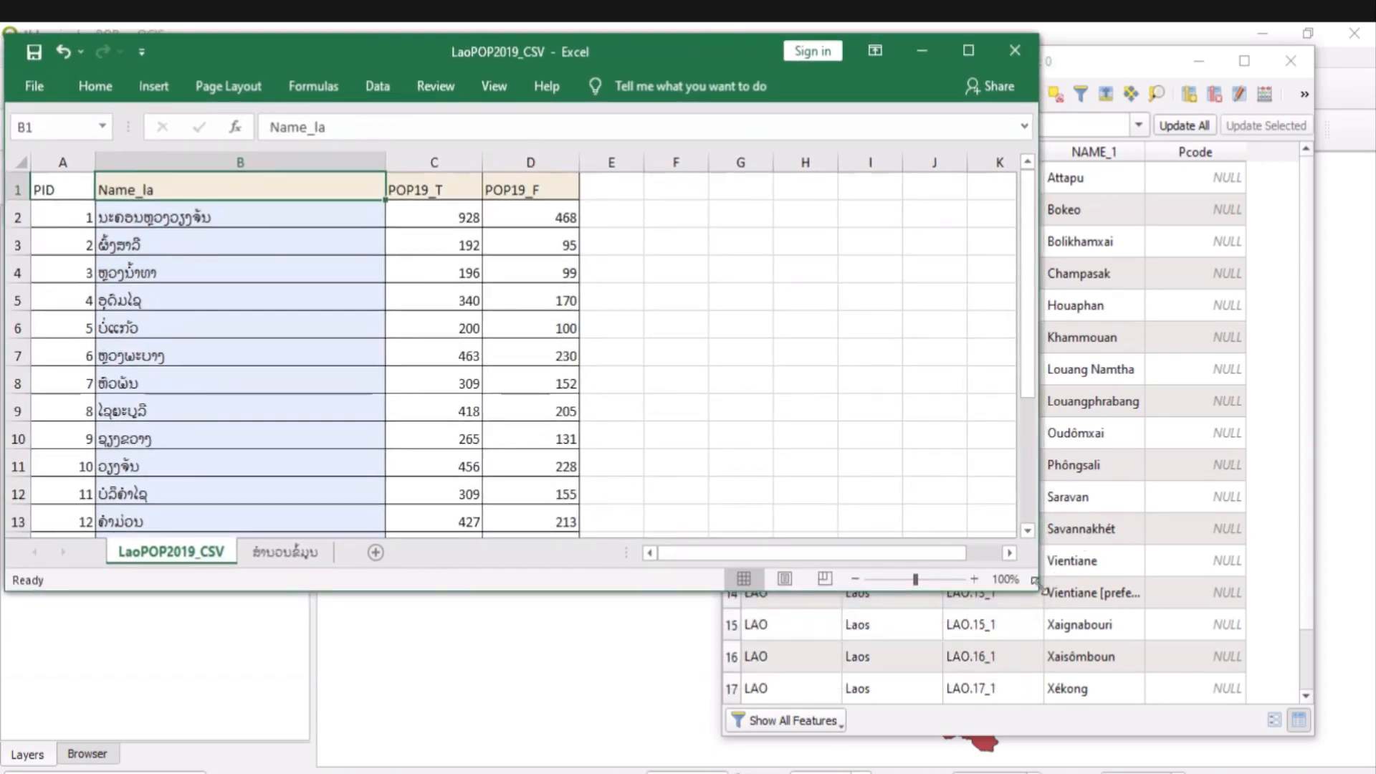
drag(1035, 581, 649, 724)
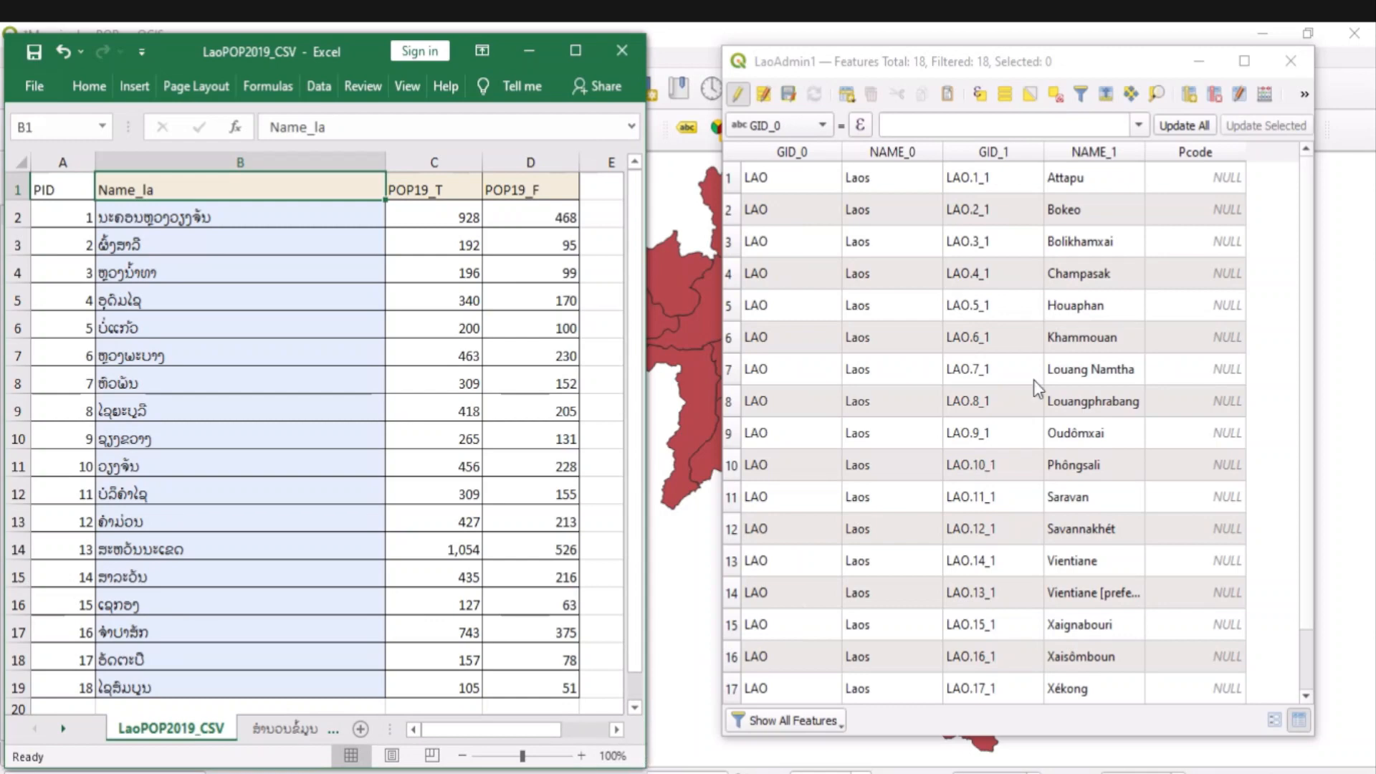
Step: Enter the matching PID values in Pcode for the first four provinces: Attapu 17, Bokeo 5, Bolikhamxai 11, Champasak 16
click(1109, 62)
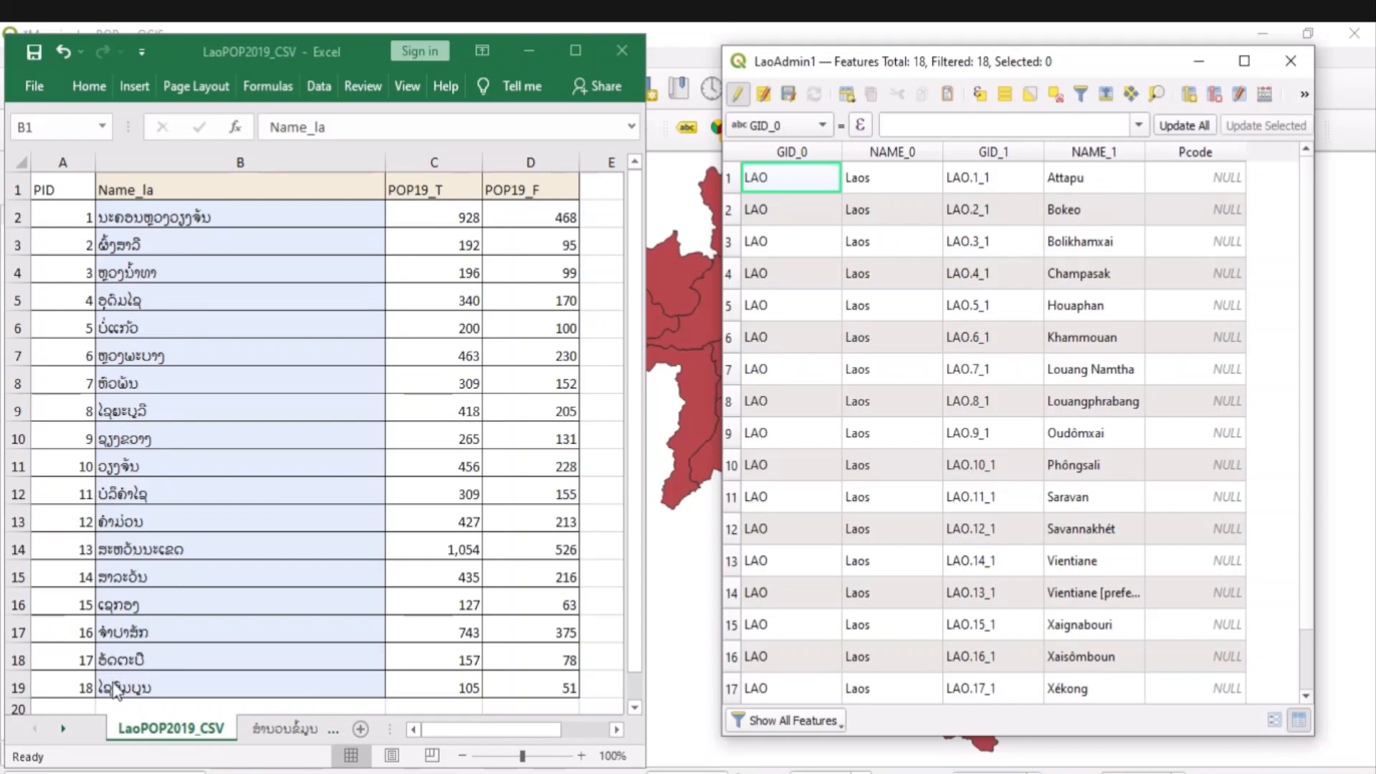
double_click(1195, 179)
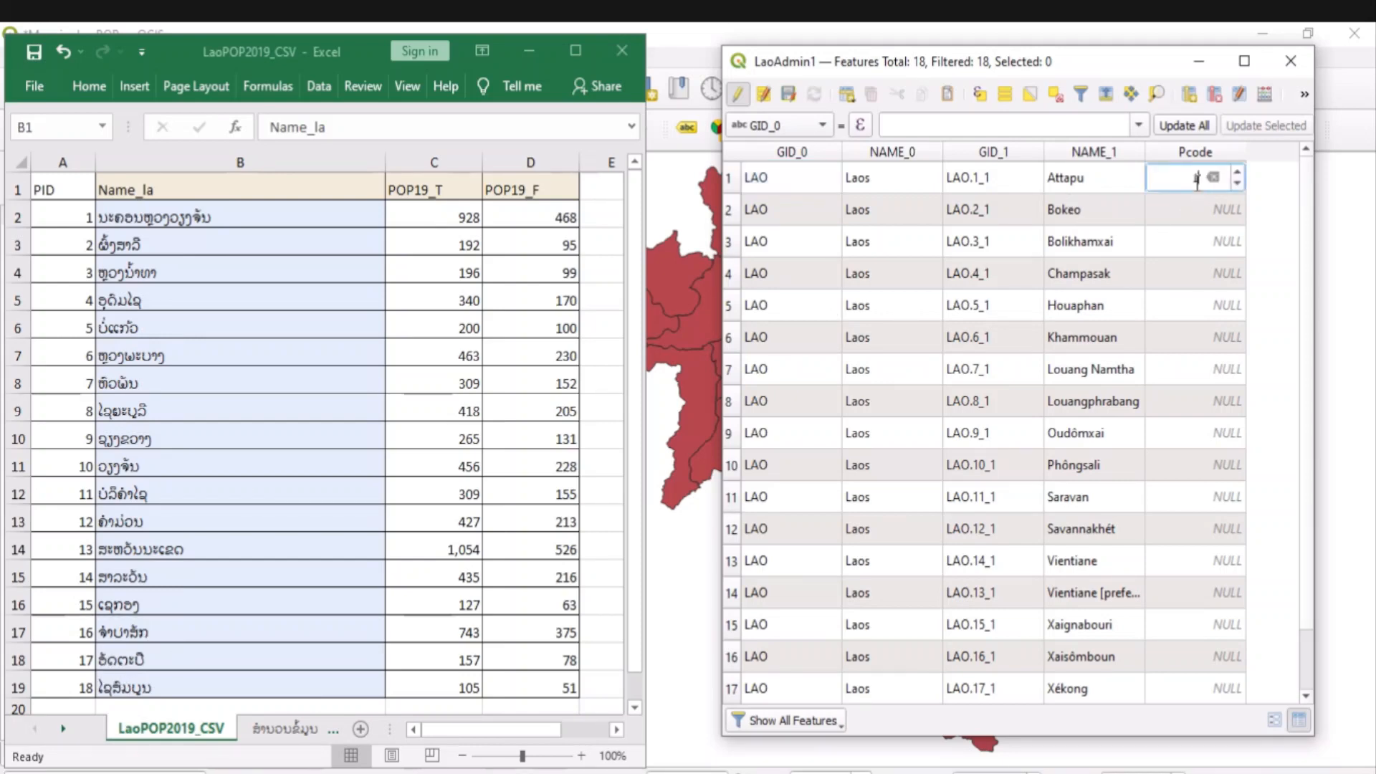
text(17)
click(1178, 209)
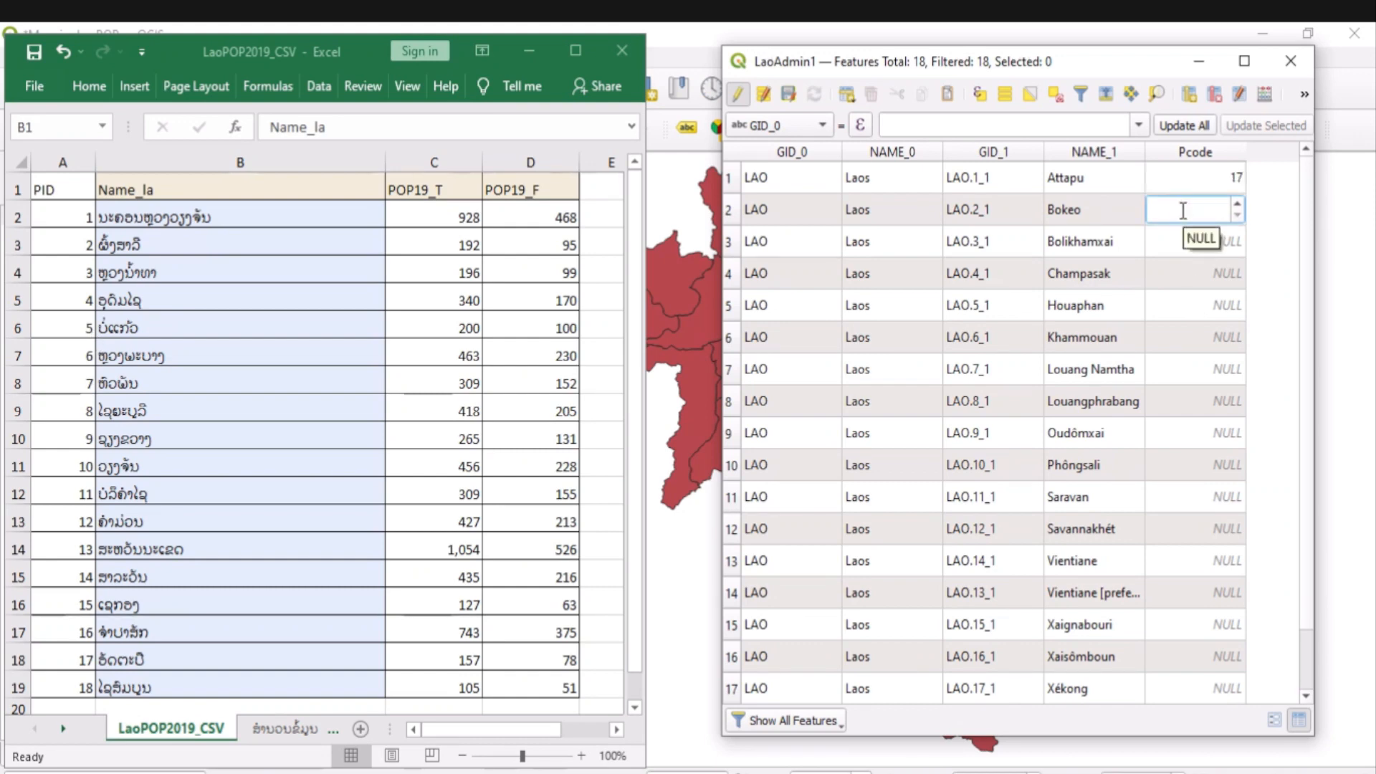
text(5)
click(1177, 242)
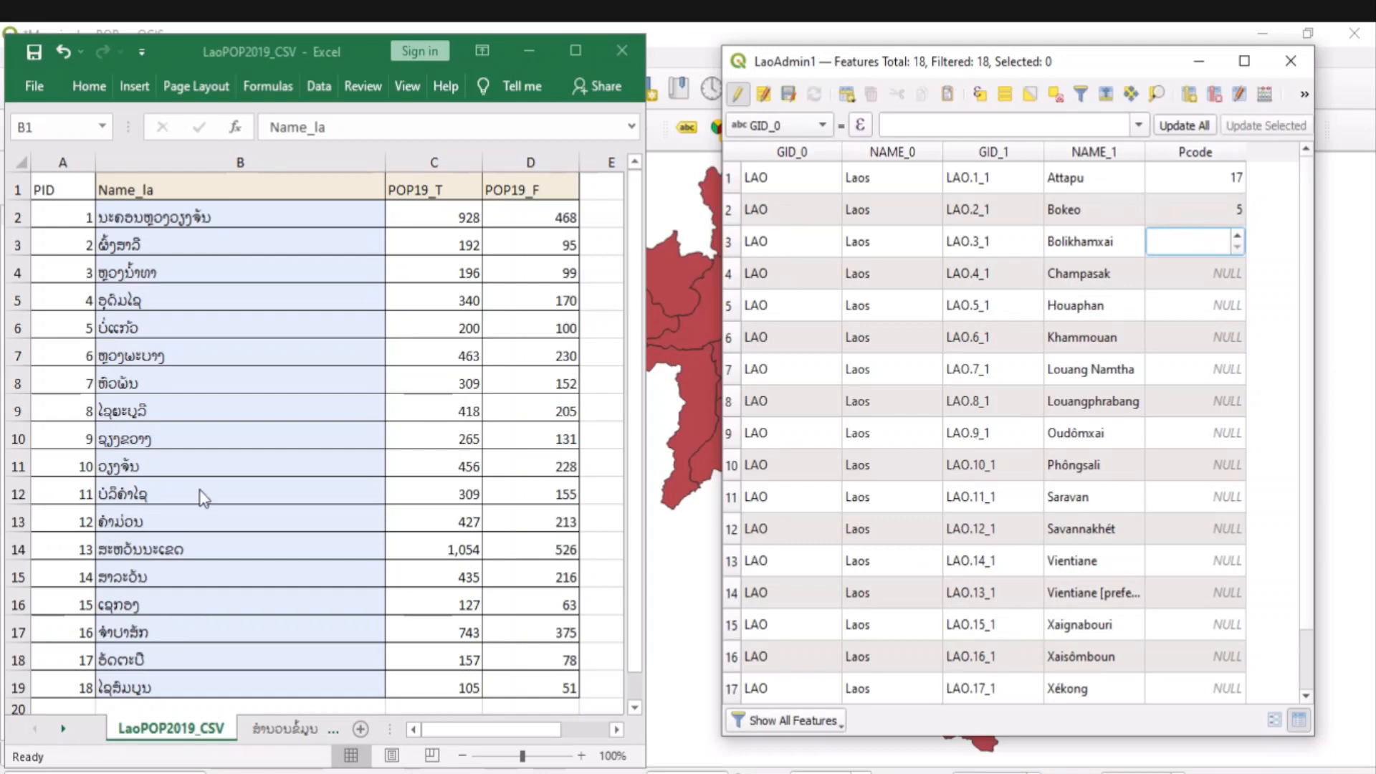
text(11)
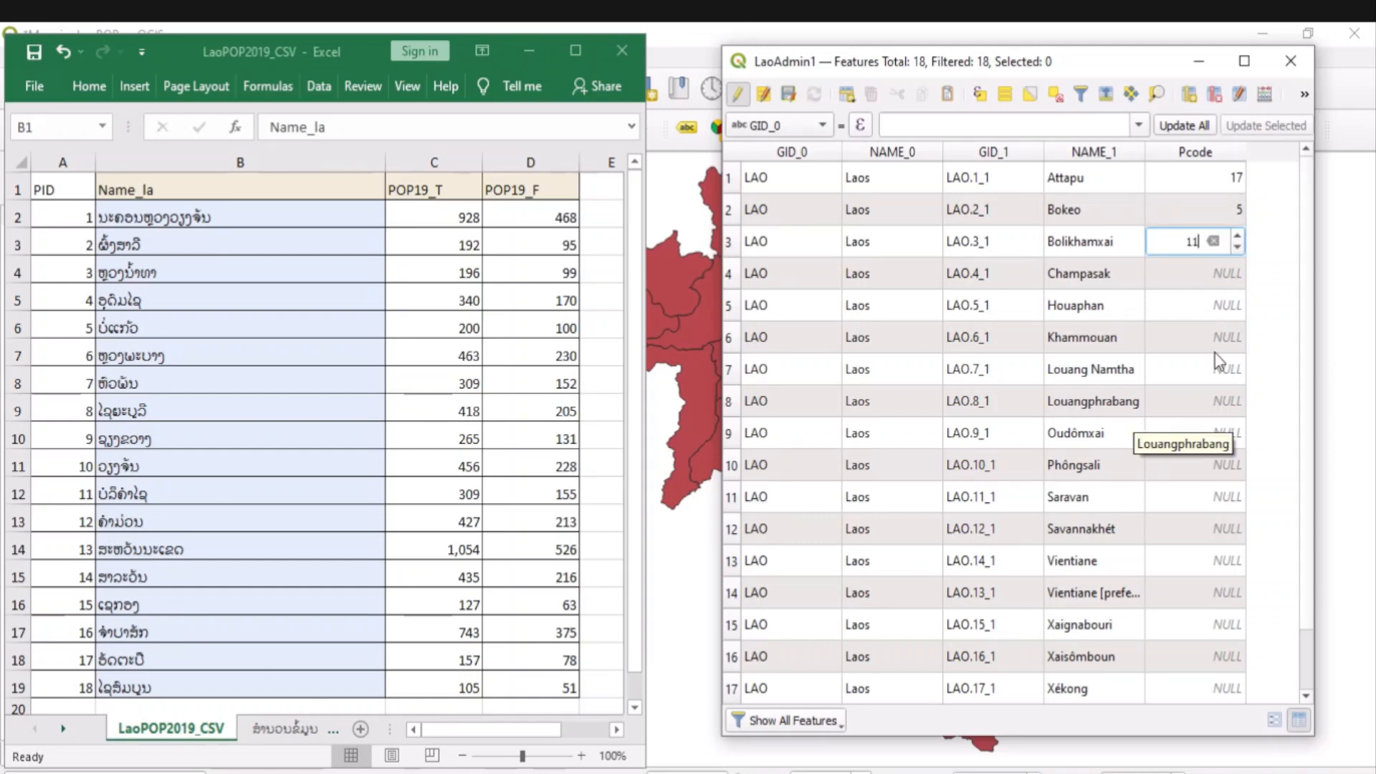
double_click(1206, 279)
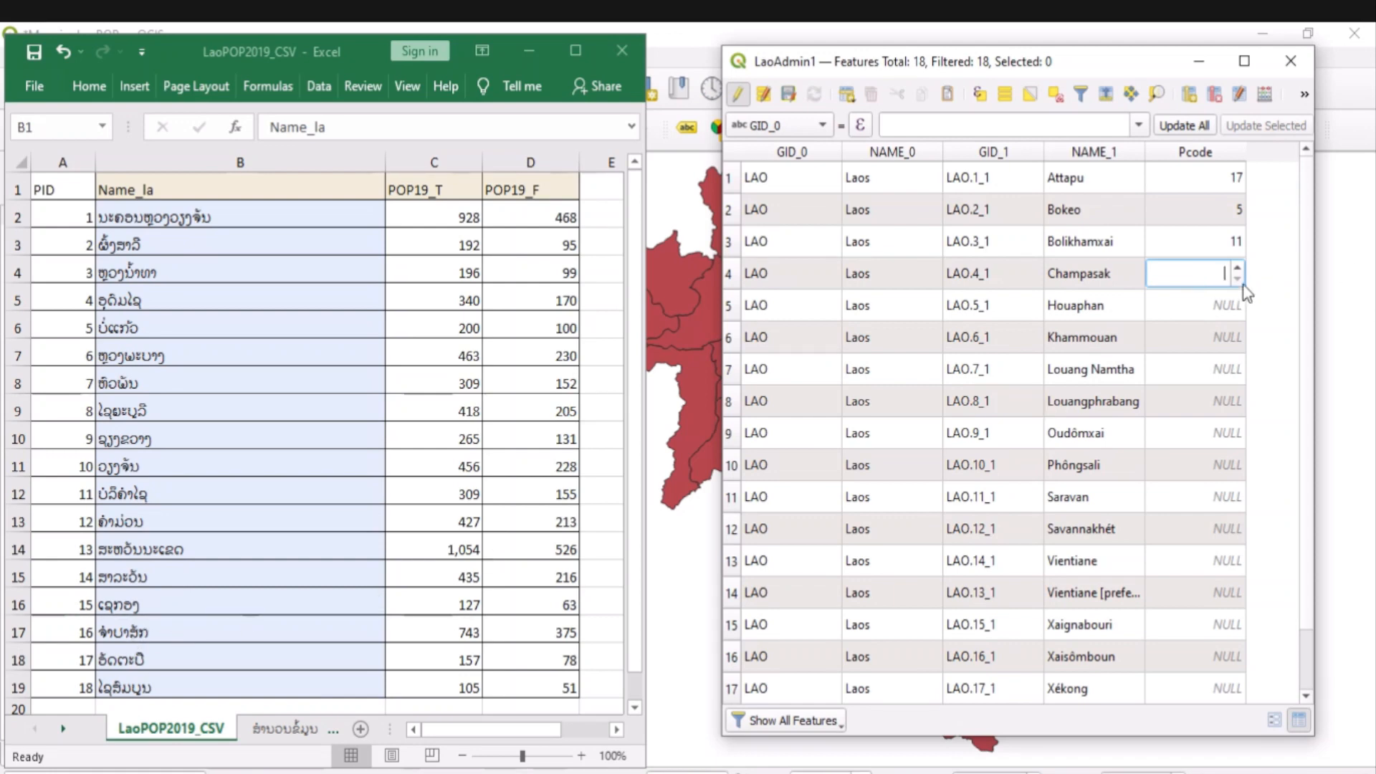
text(16)
Step: Fill in Pcode for the next four provinces: Houaphan 7, Khammouan 12, Louang Namtha 3, Louangphrabang 6
click(1186, 305)
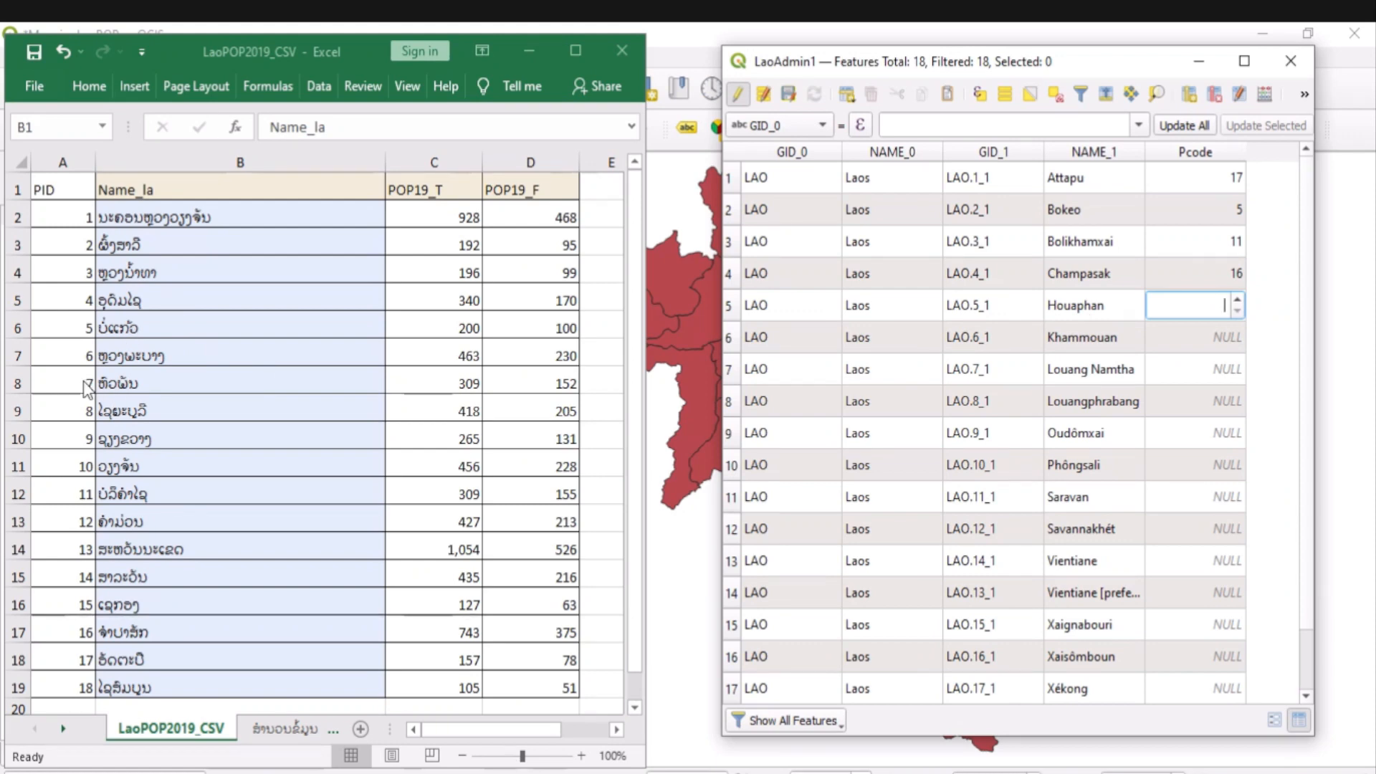
text(7)
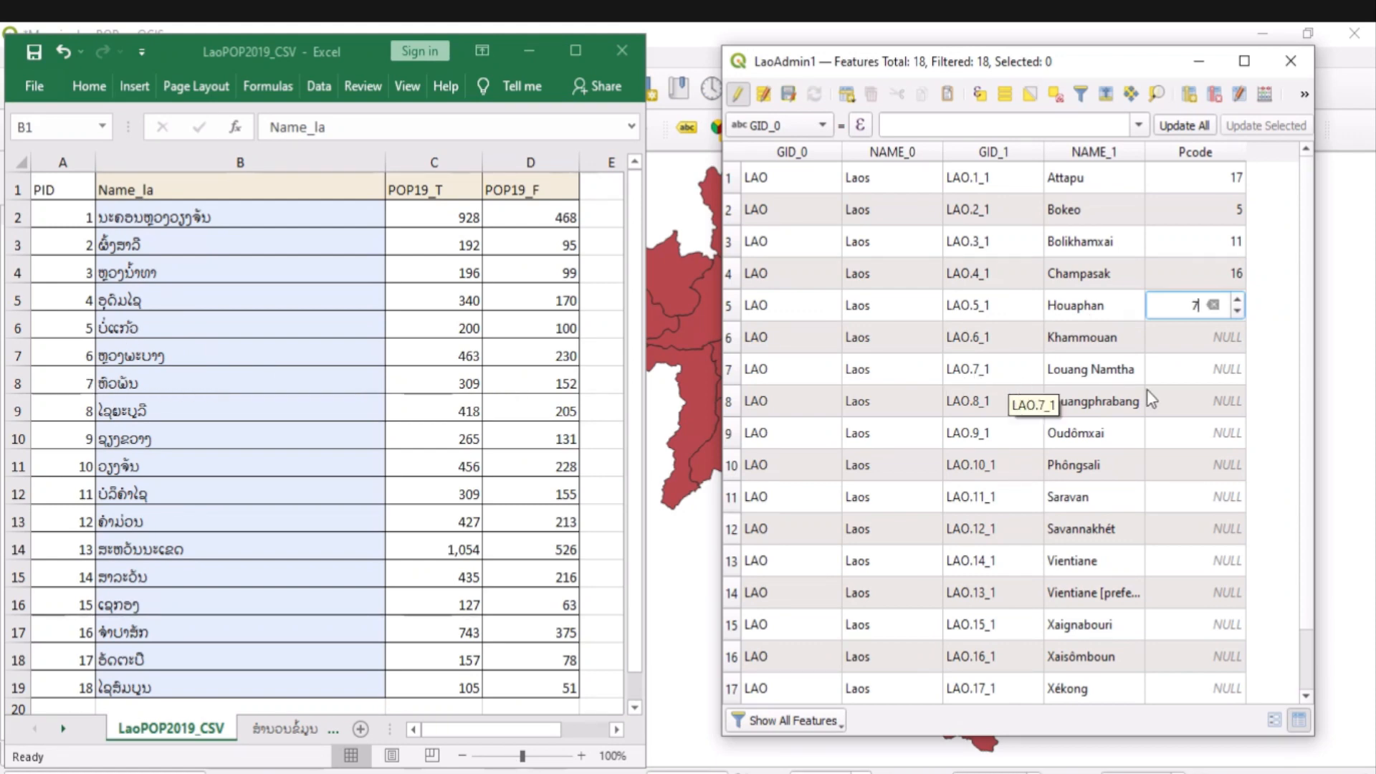
key(Return)
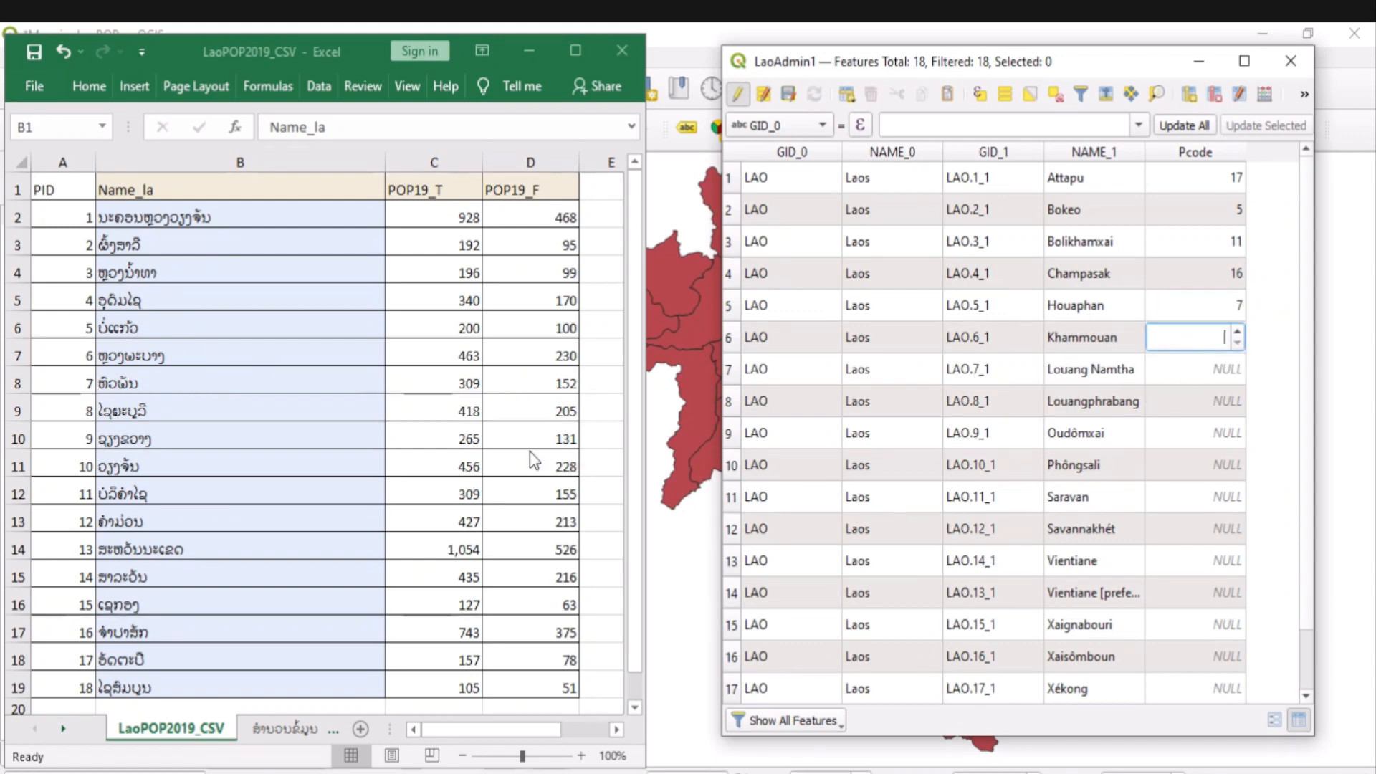
text(12)
click(1185, 371)
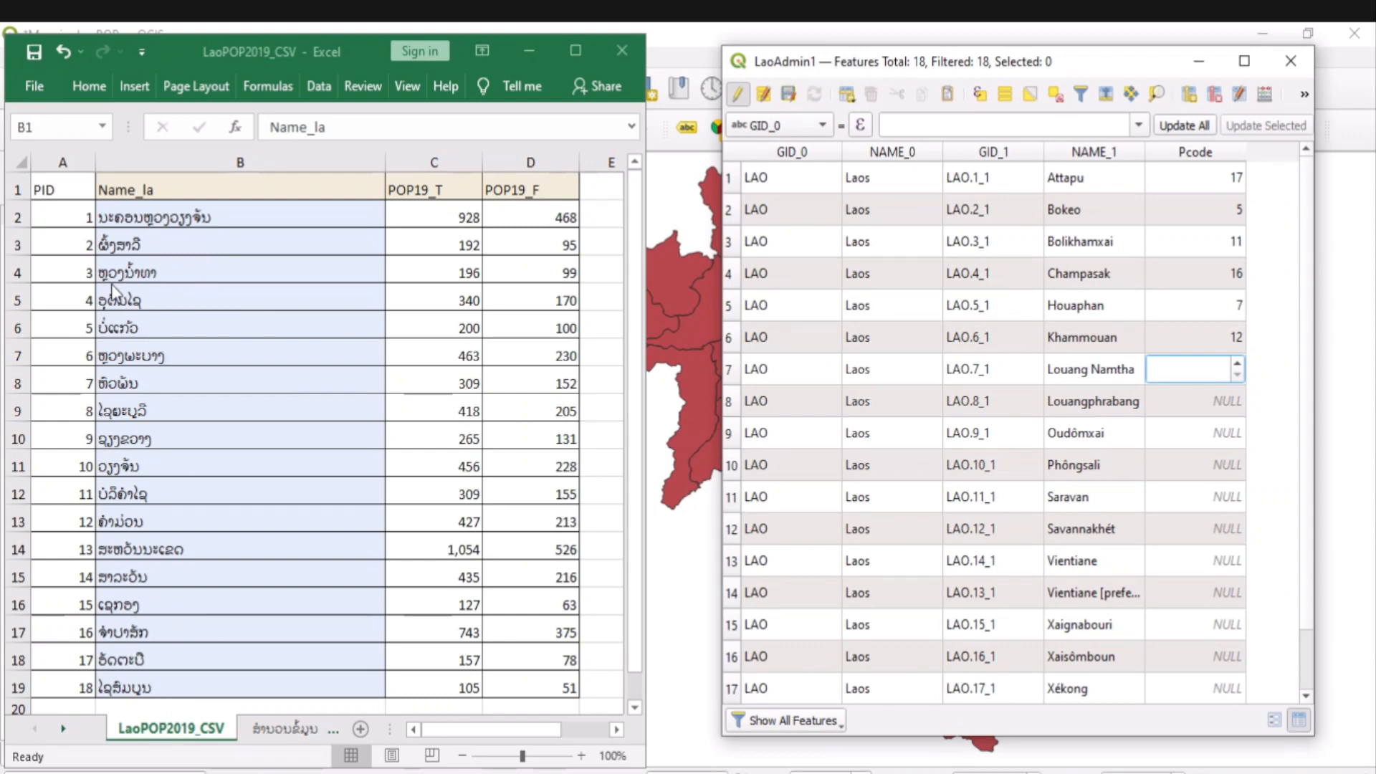
text(3)
click(1189, 399)
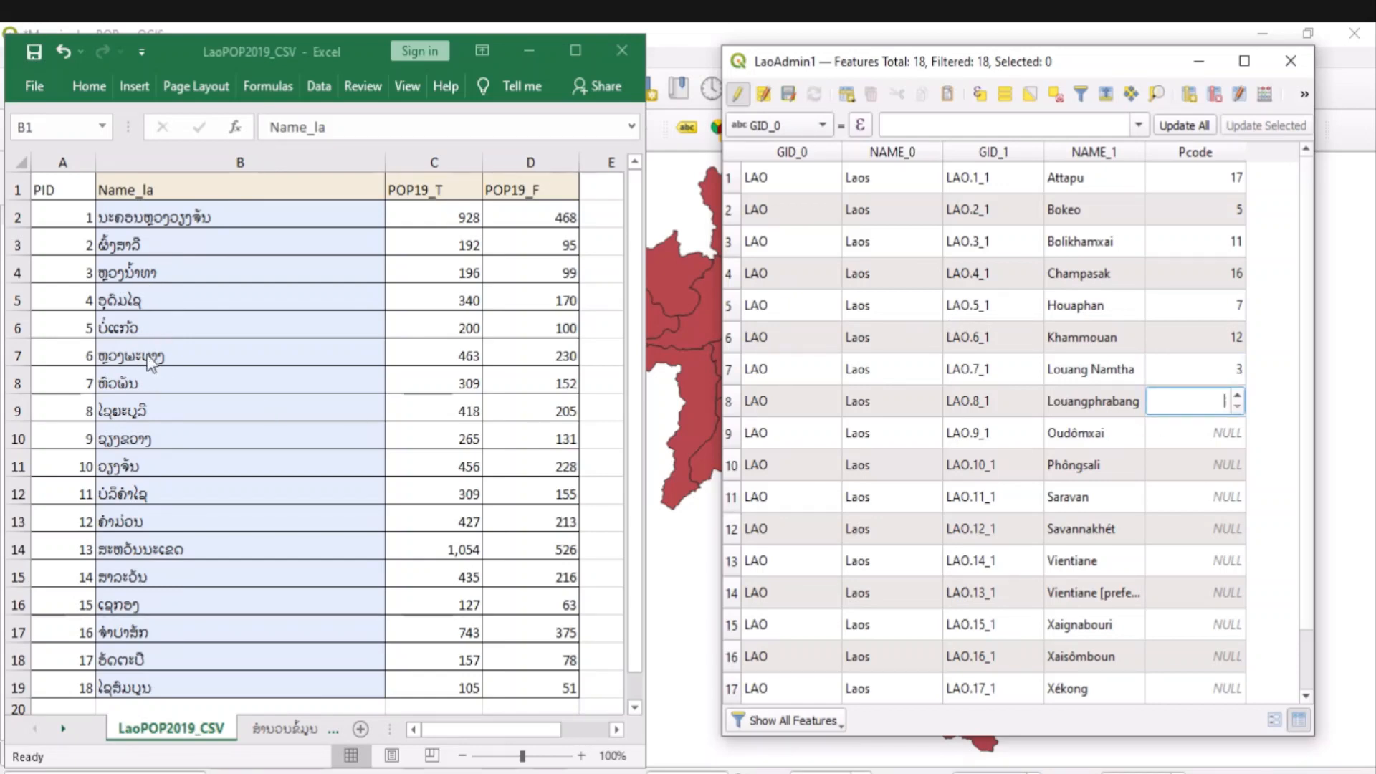
text(6)
Step: Fill in Pcode for Oudômxai as 4, Phôngsali as 2, Saravan as 14 and Savannakhét as 13
click(1175, 433)
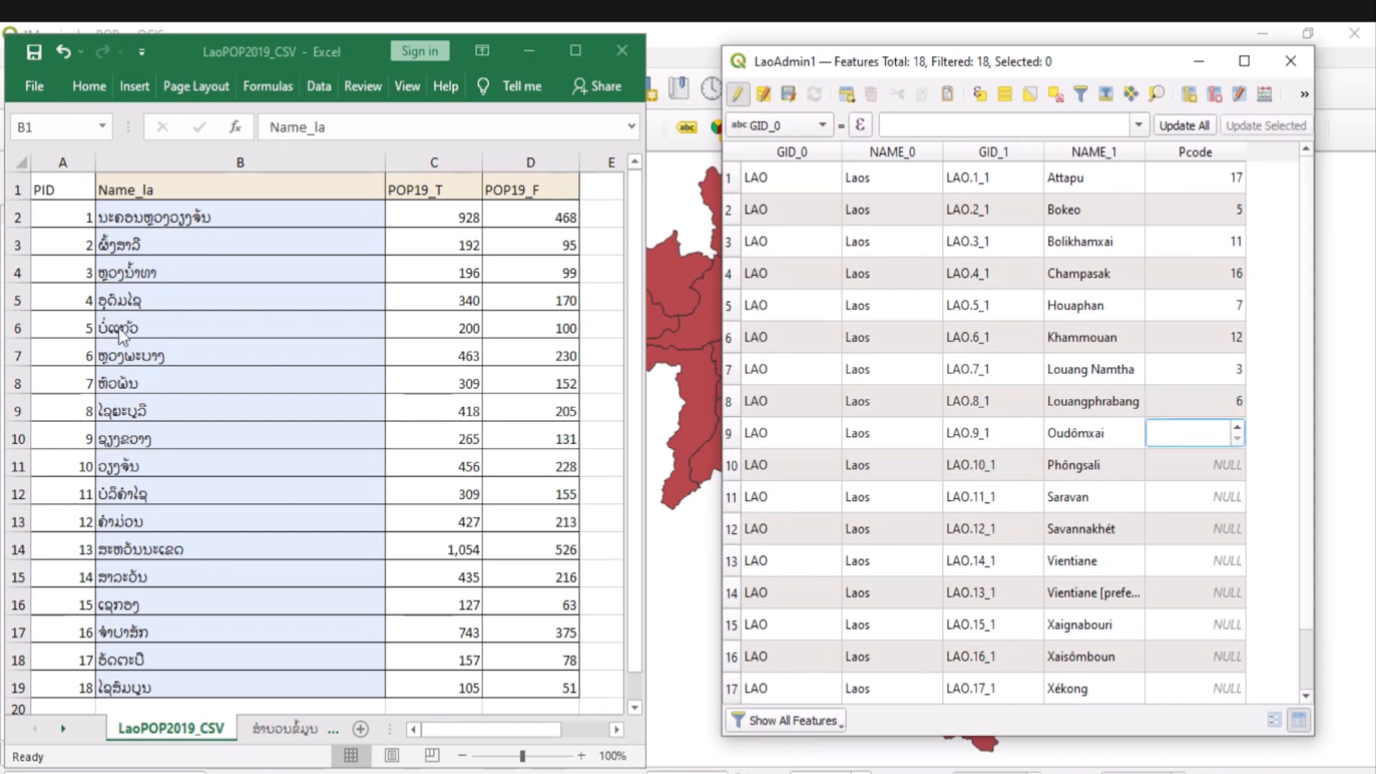
text(4)
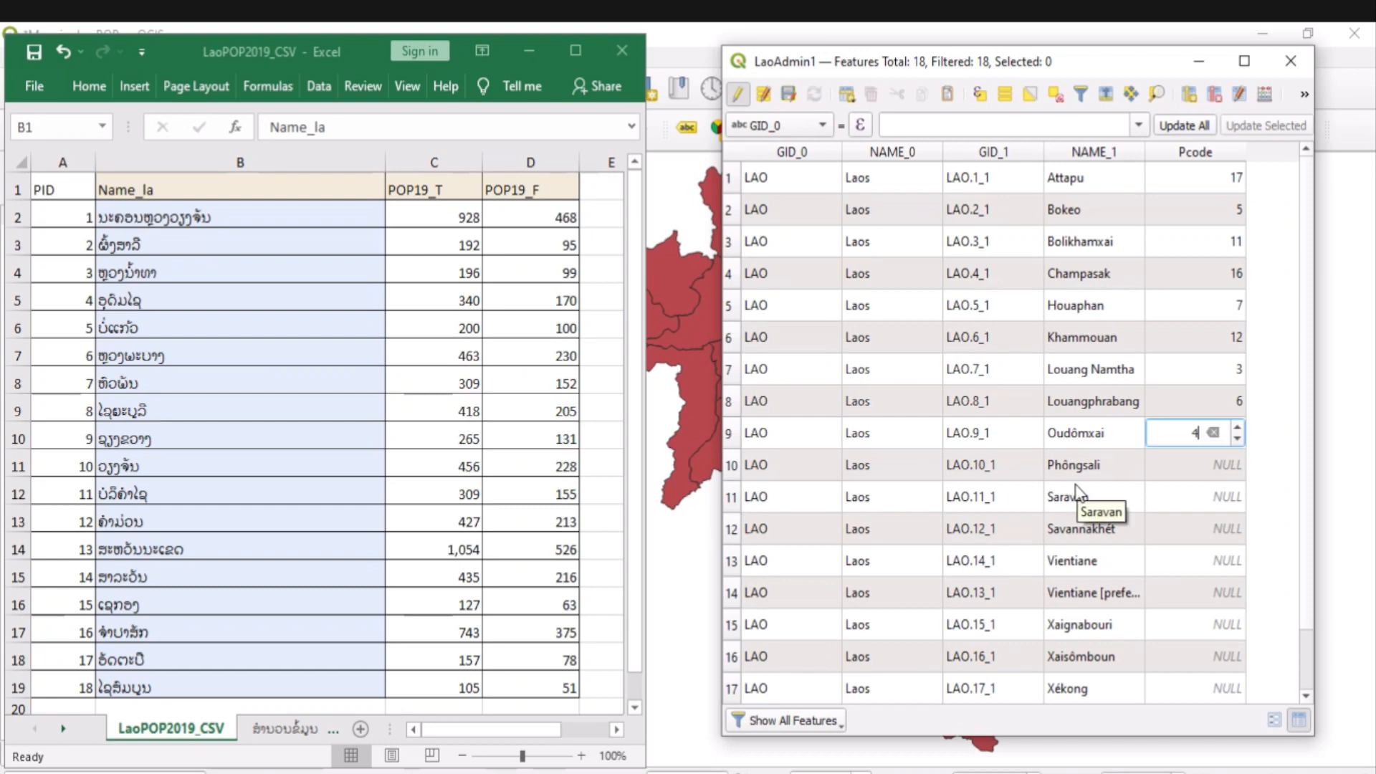
click(1175, 467)
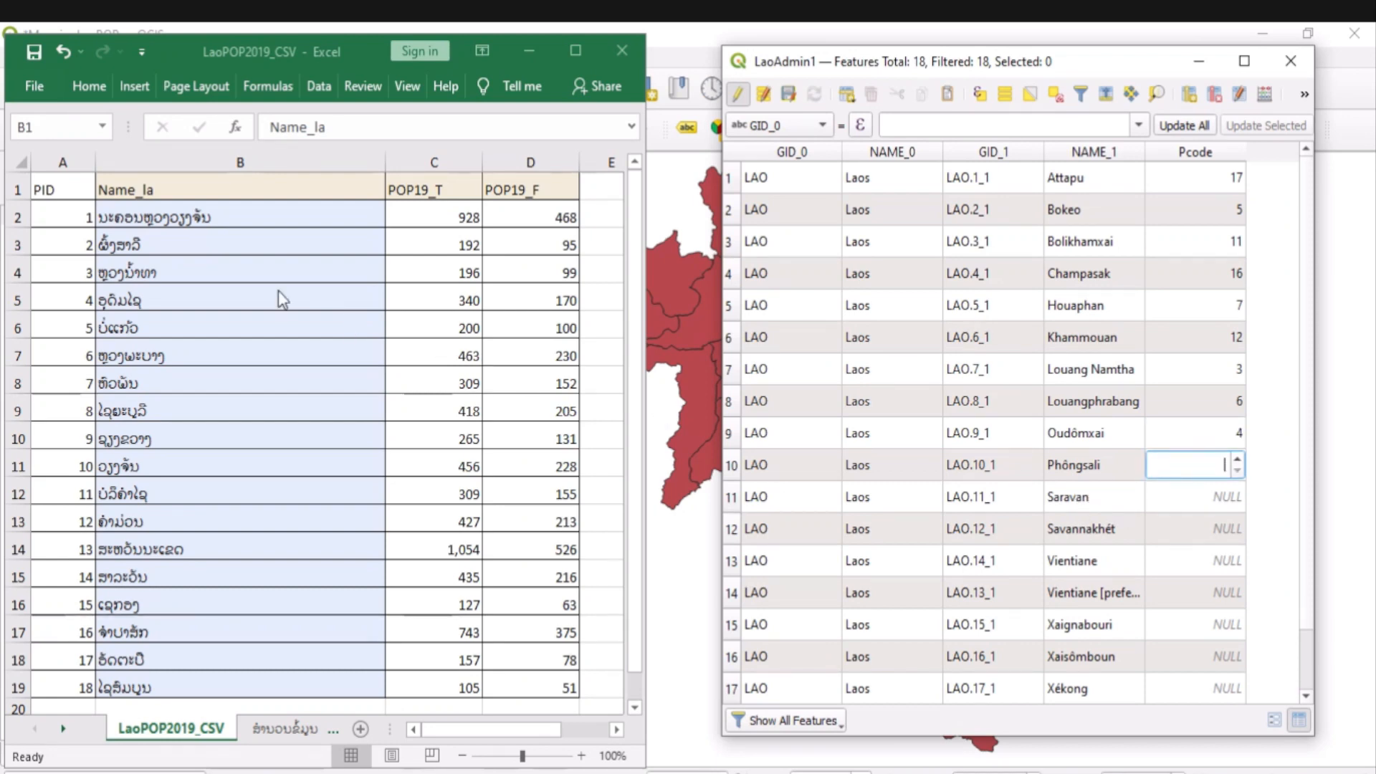
text(2)
click(1175, 496)
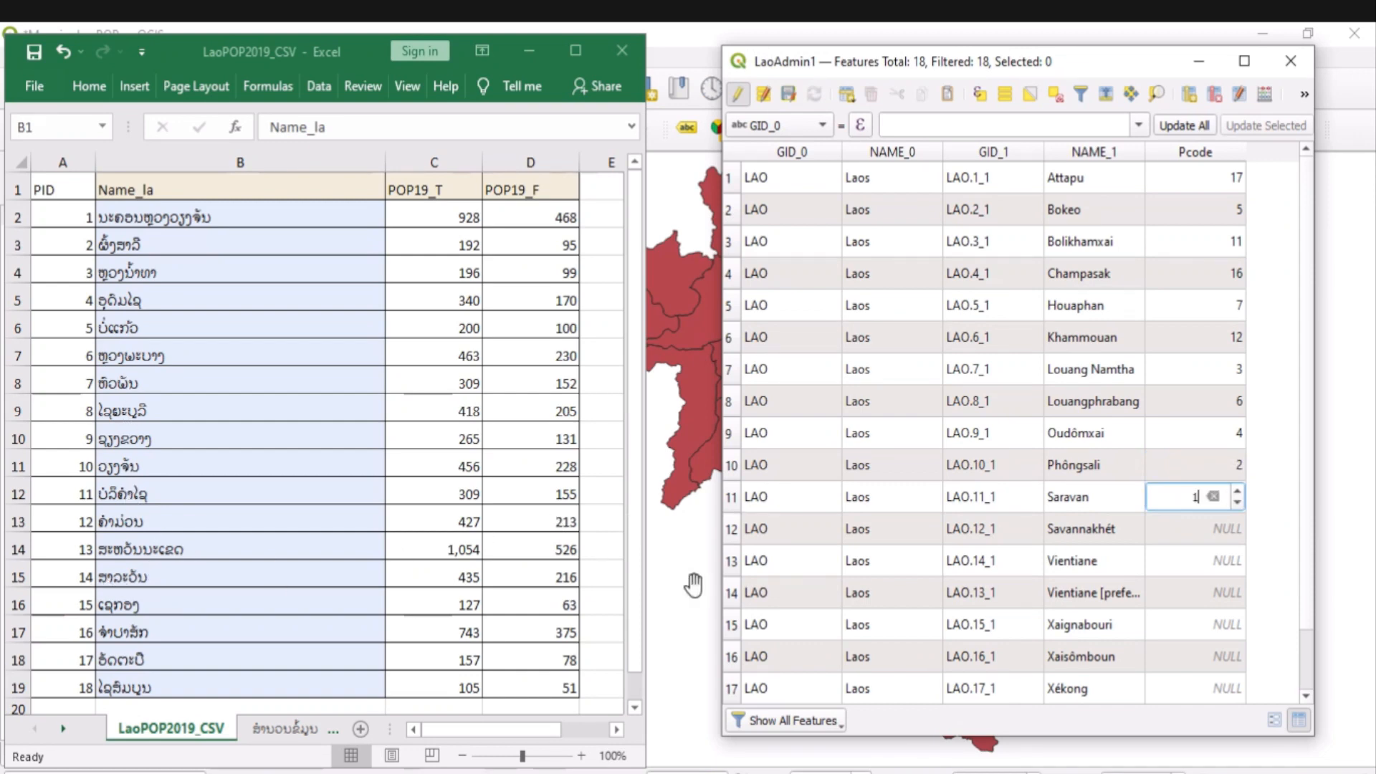
text(4)
click(1182, 532)
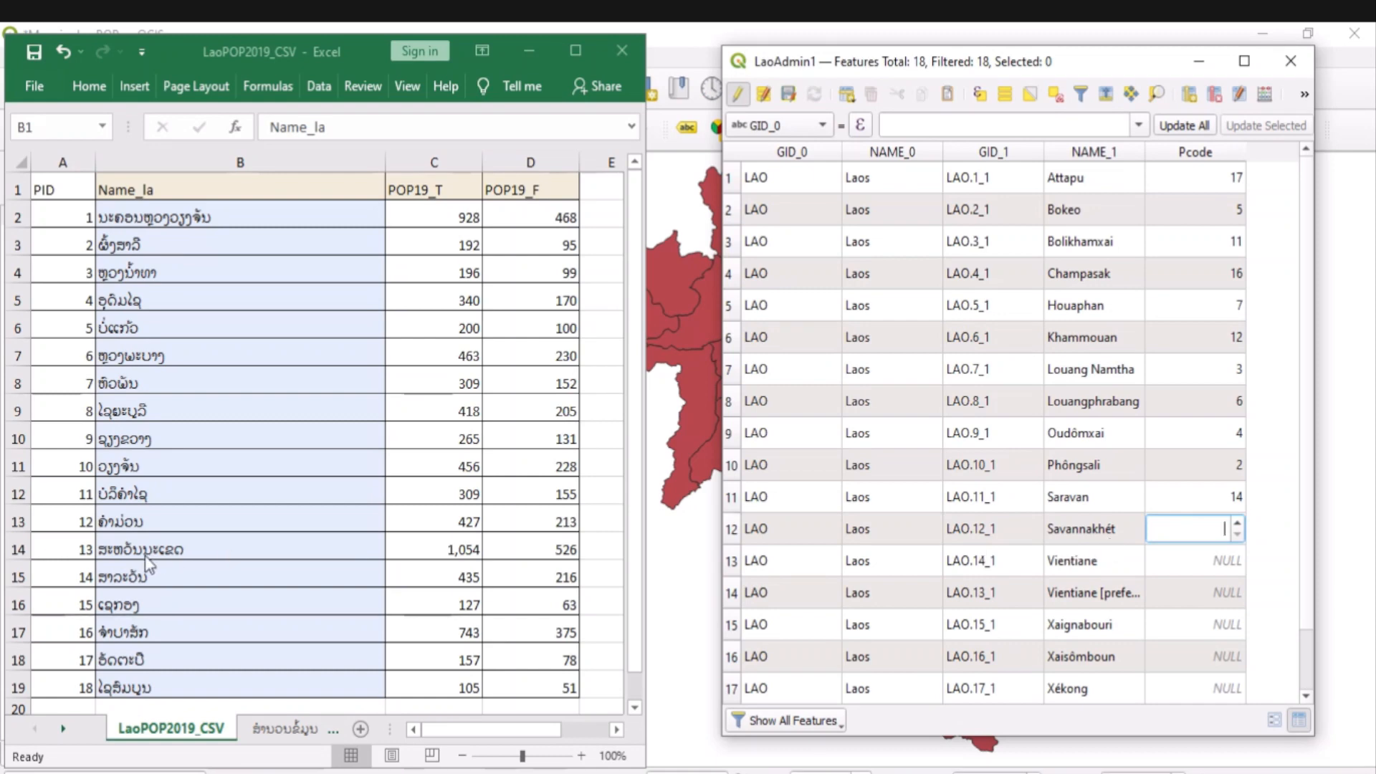
Step: Set Pcode to 10 for Vientiane, 1 for the Vientiane prefecture row and 8 for Xaignabouri
click(1186, 559)
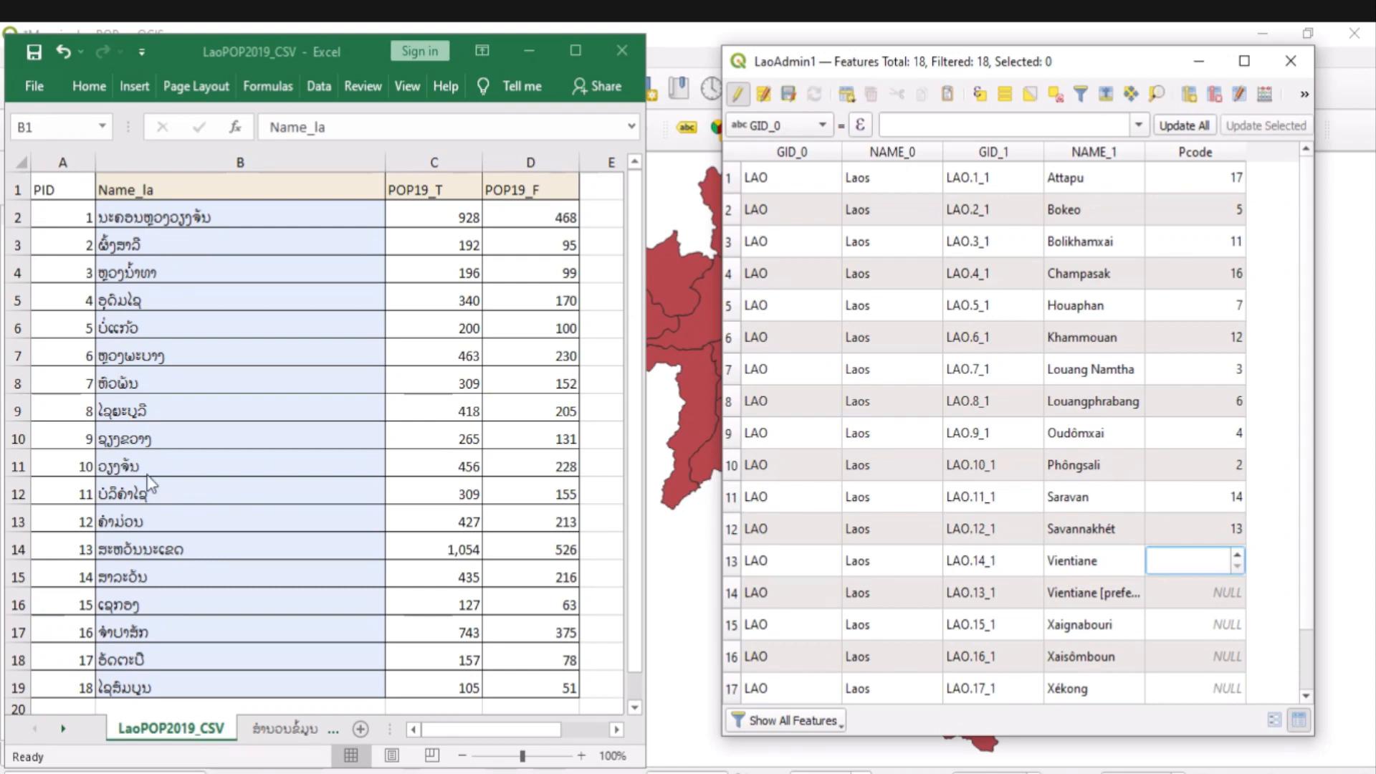
text(10)
key(Return)
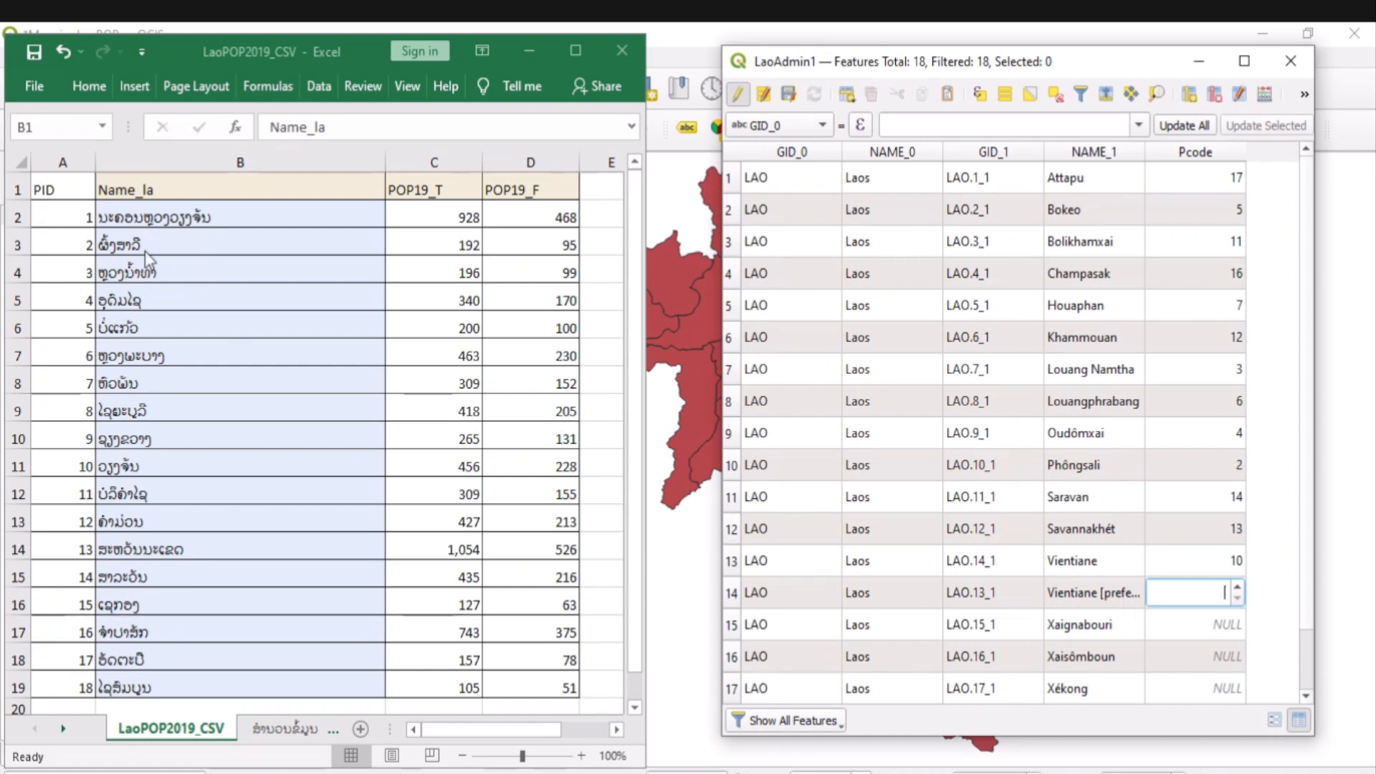
text(1)
double_click(1179, 622)
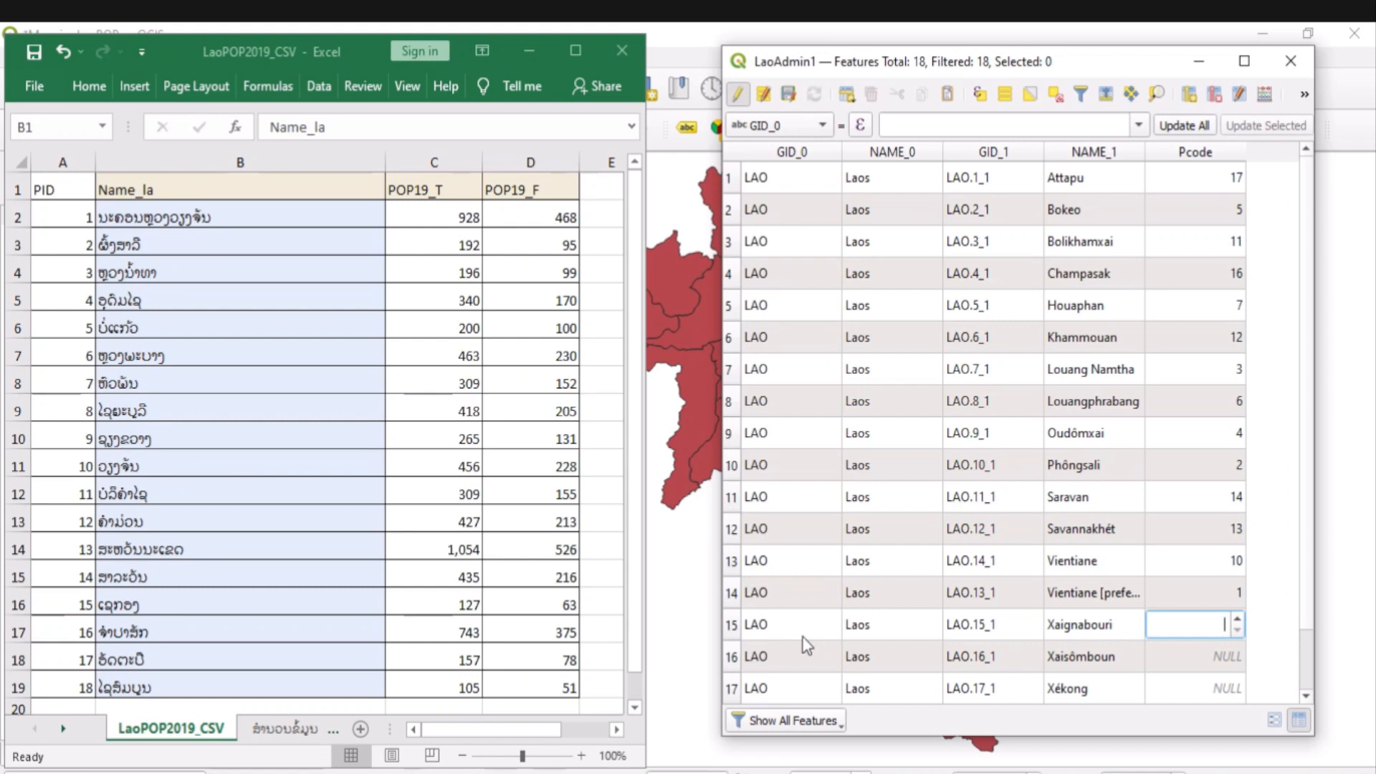
text(8)
Step: Complete the Pcode column with 18 for Xaisômboun, 15 for Xékong and 9 for Xiangkhoang
click(1188, 651)
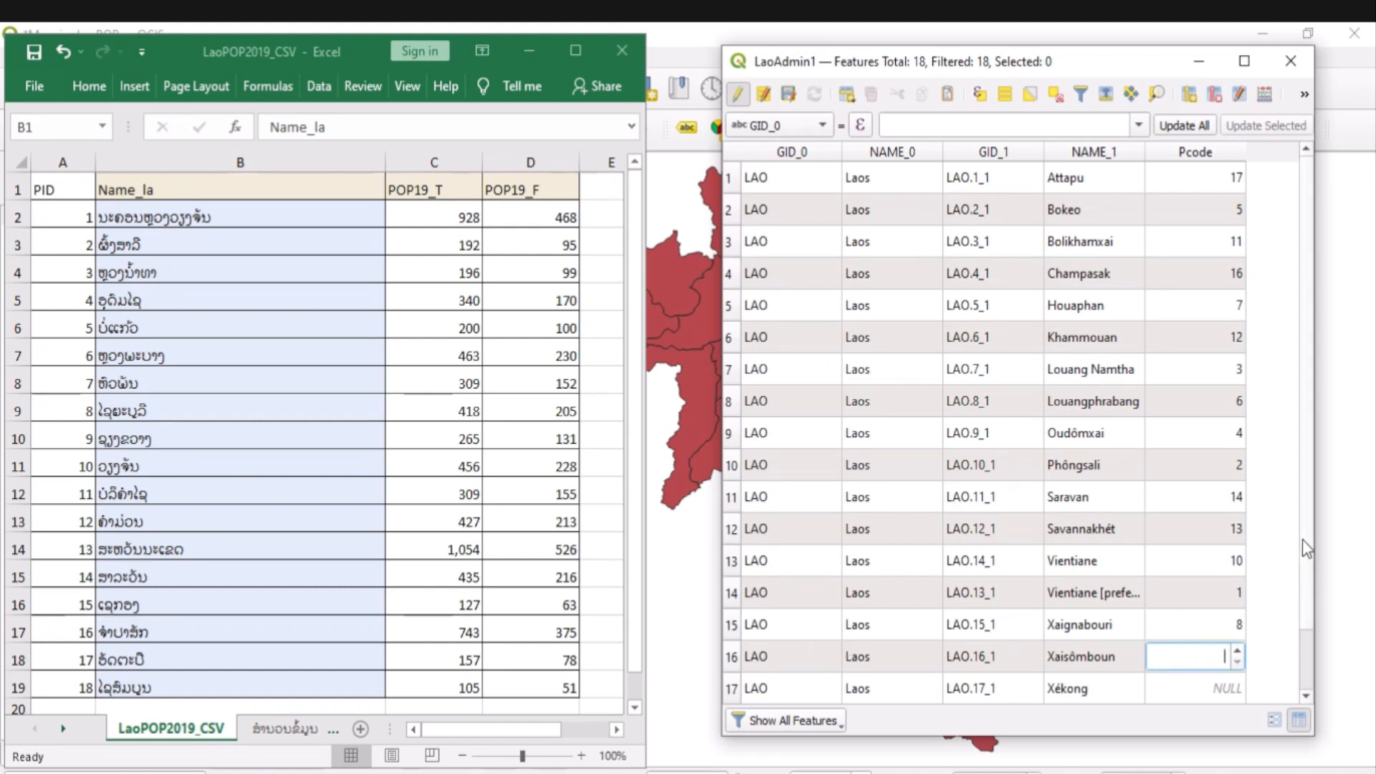
scroll(1302, 539, down, 1)
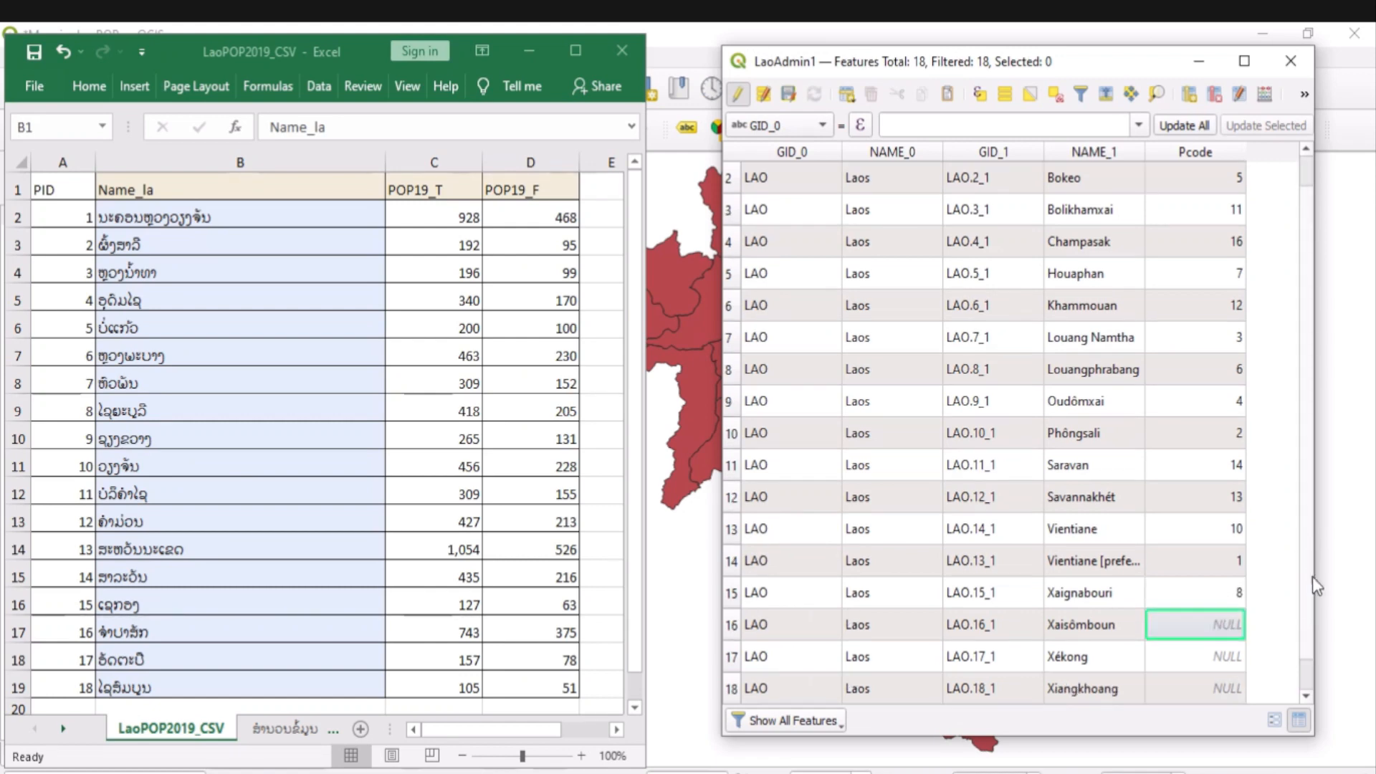
click(1203, 649)
click(1199, 627)
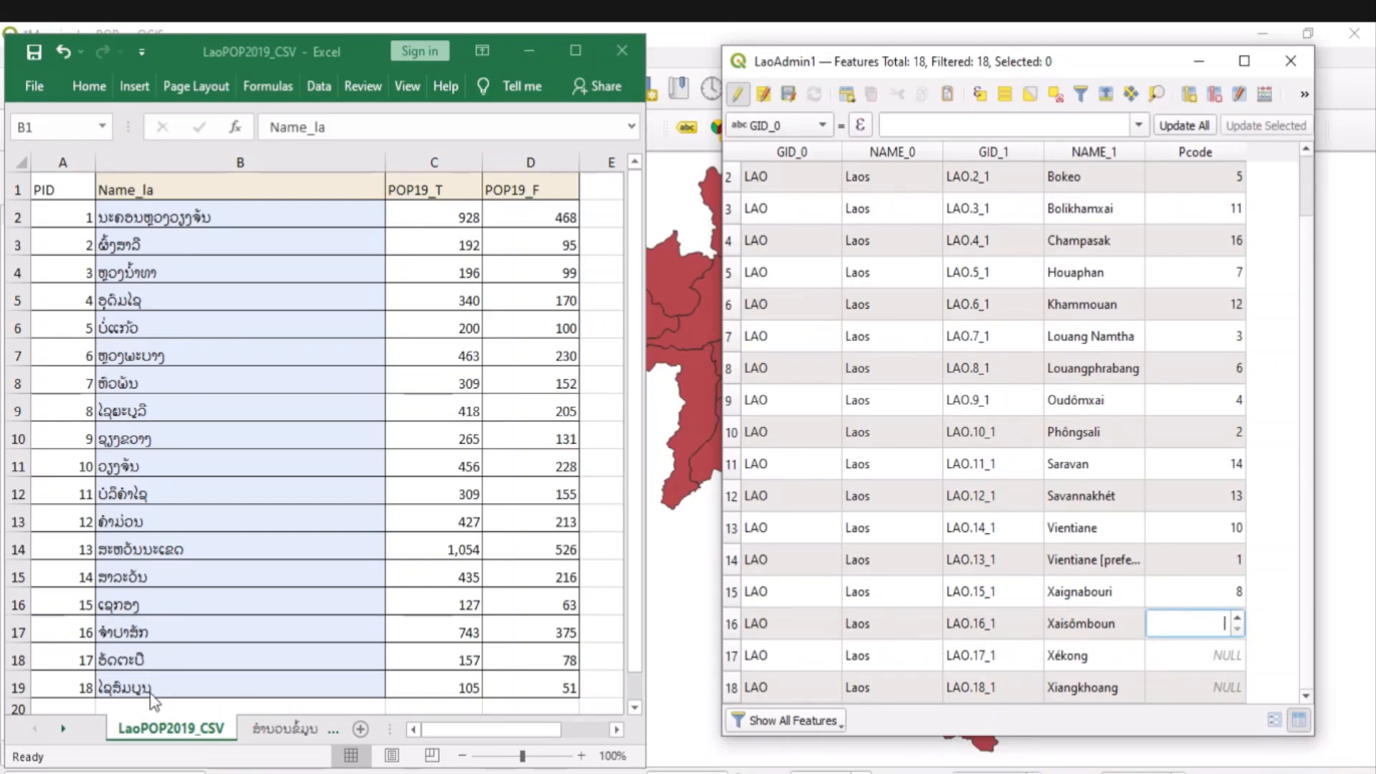
text(18)
click(1170, 657)
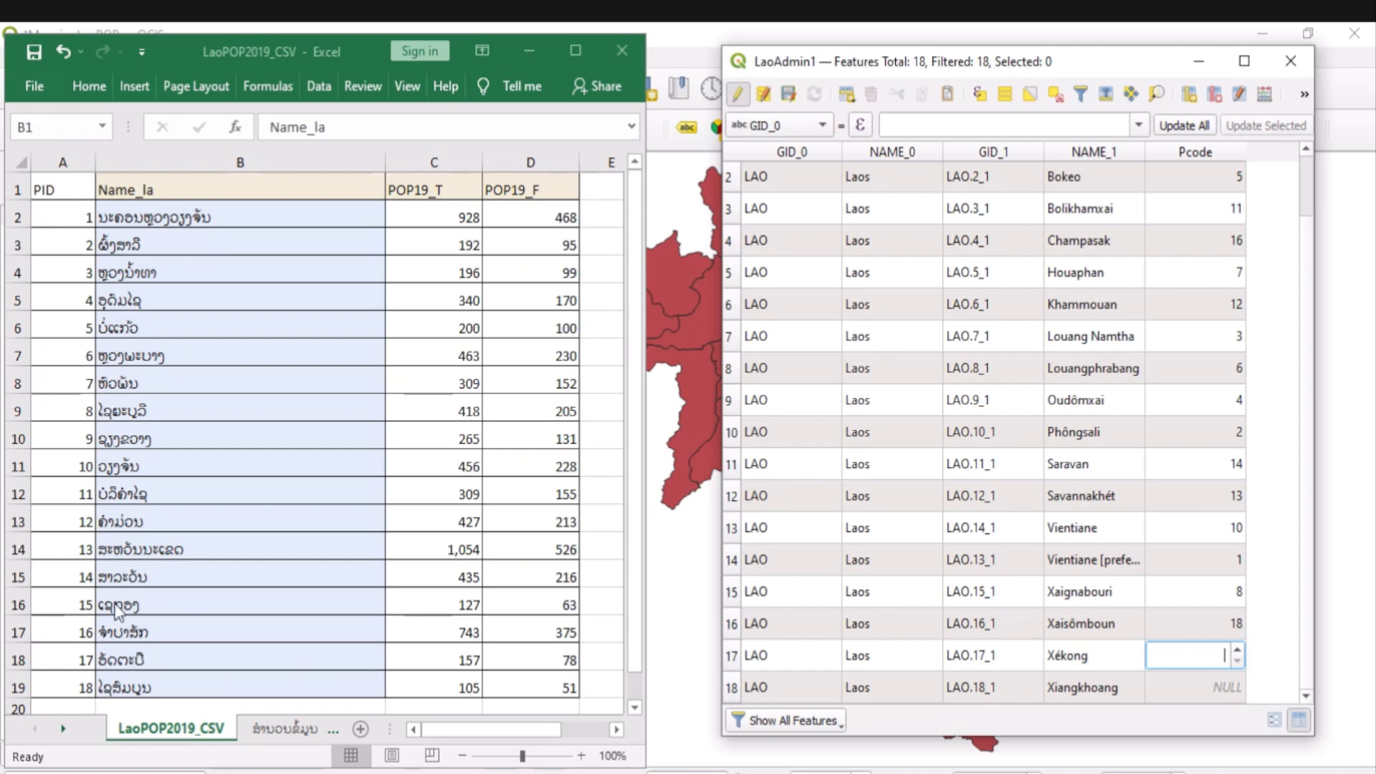
text(15)
double_click(1190, 690)
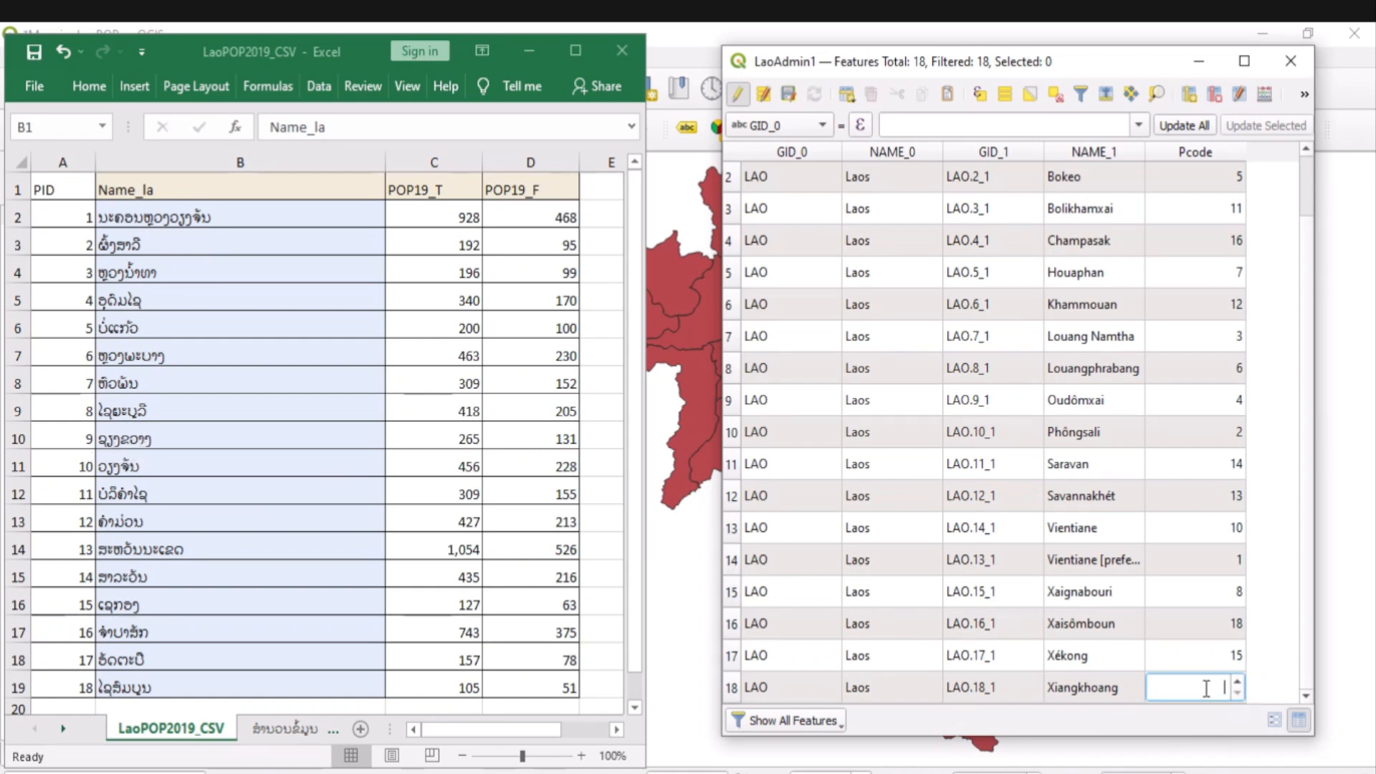
text(9)
key(Return)
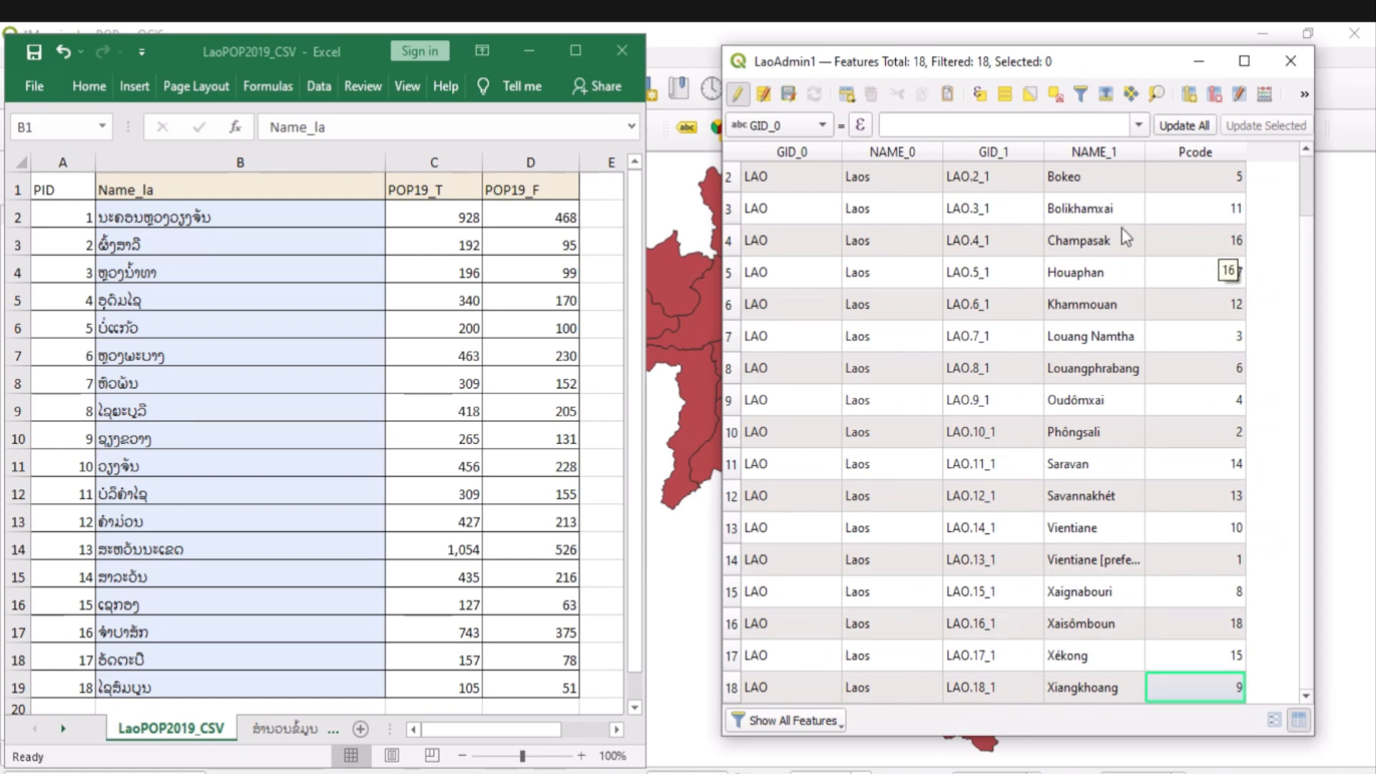
Step: Save the edits to the LaoAdmin1 layer and turn off its editing mode
click(788, 100)
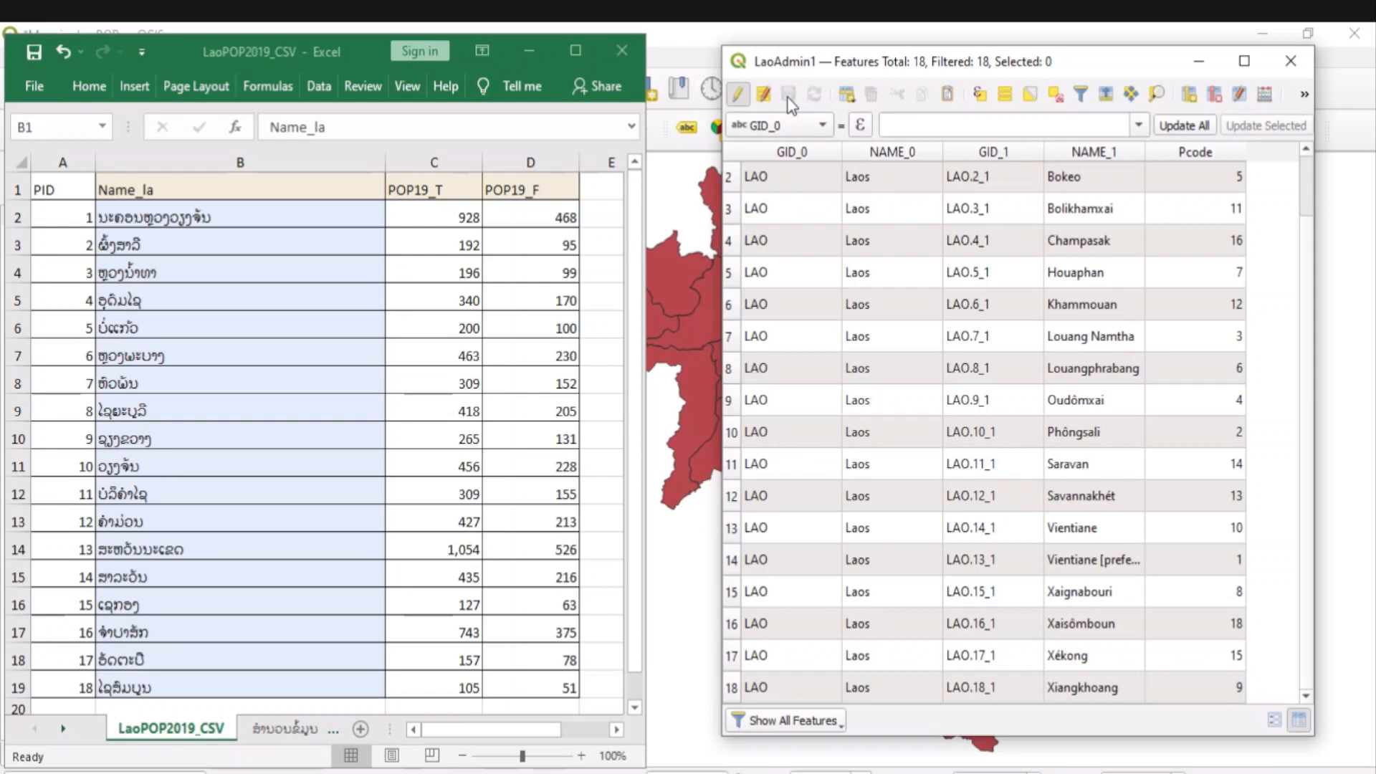
click(737, 101)
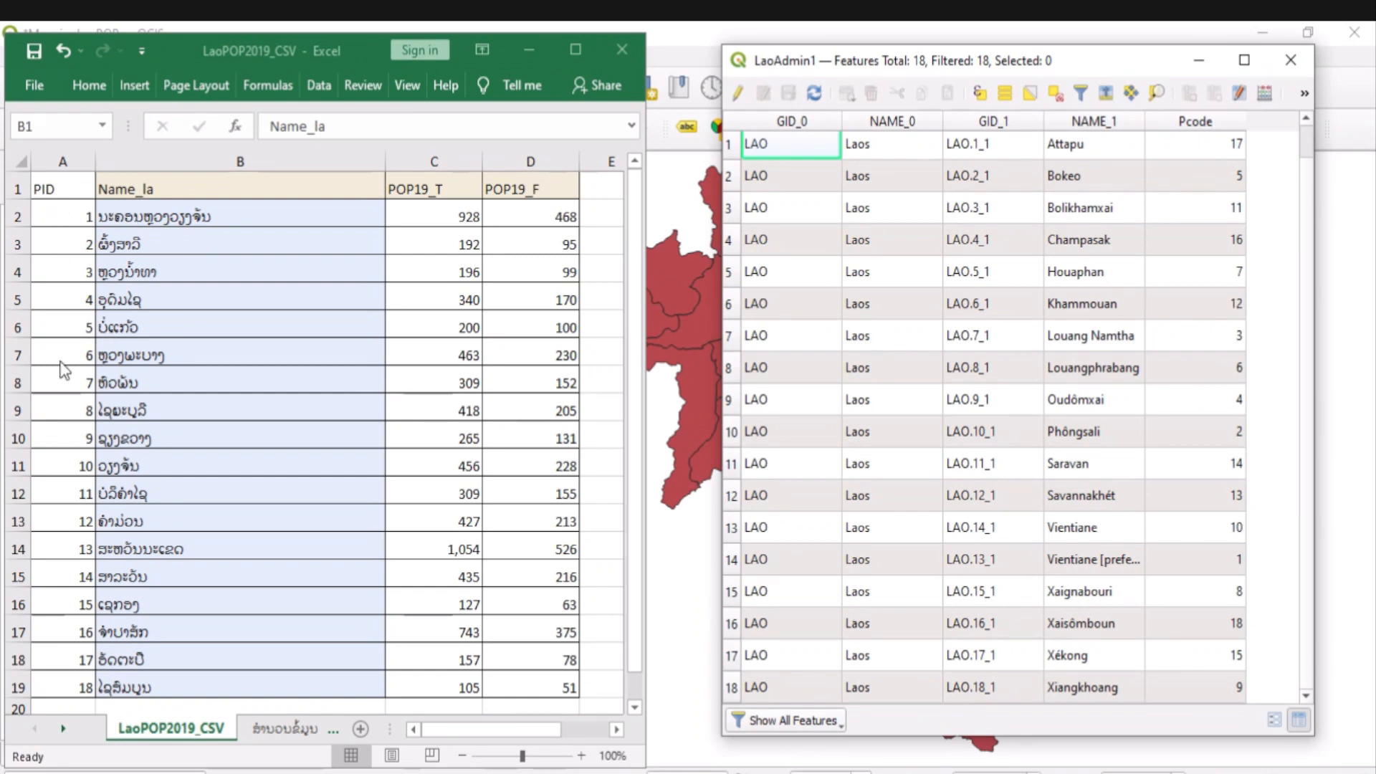
Step: Sort the attribute table by Pcode in ascending order to check it against the PID list, and close the table
click(1210, 124)
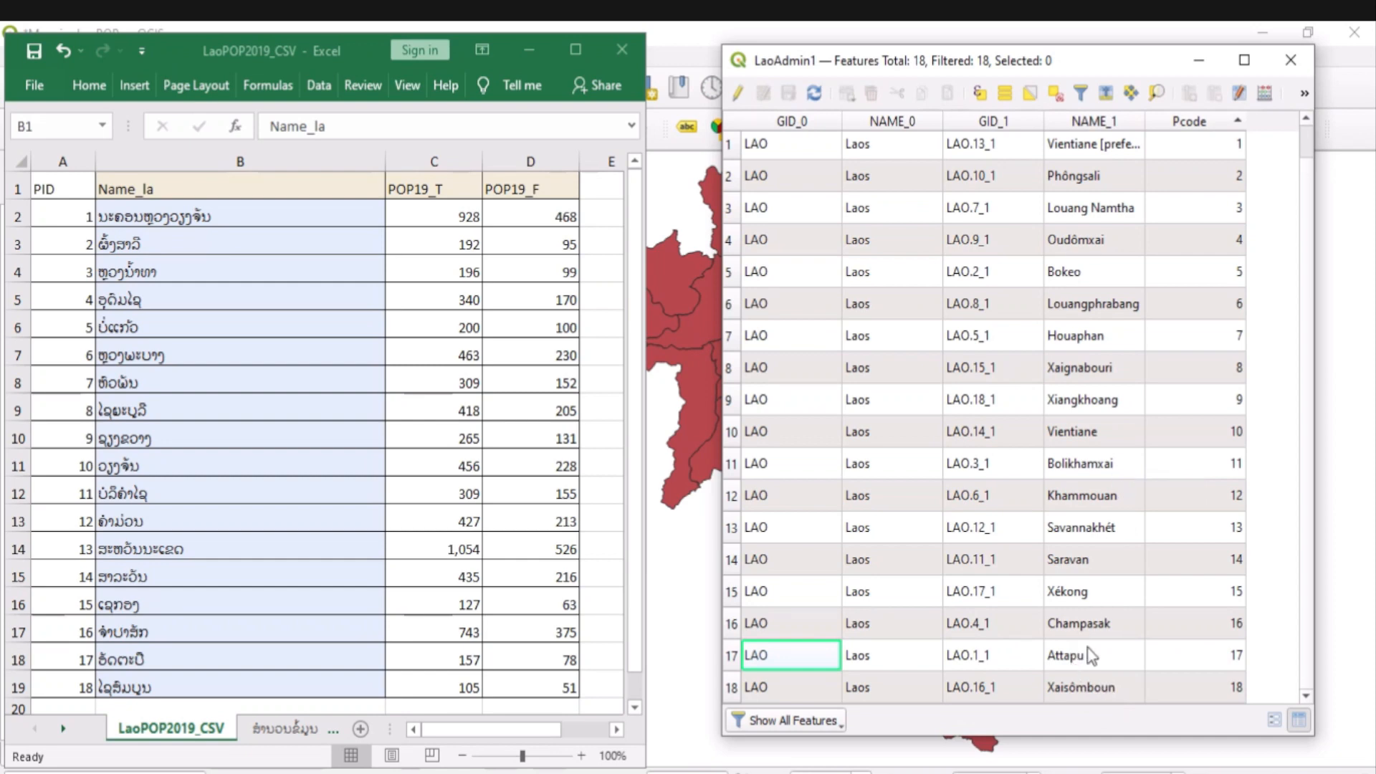
scroll(1102, 319, up, 1)
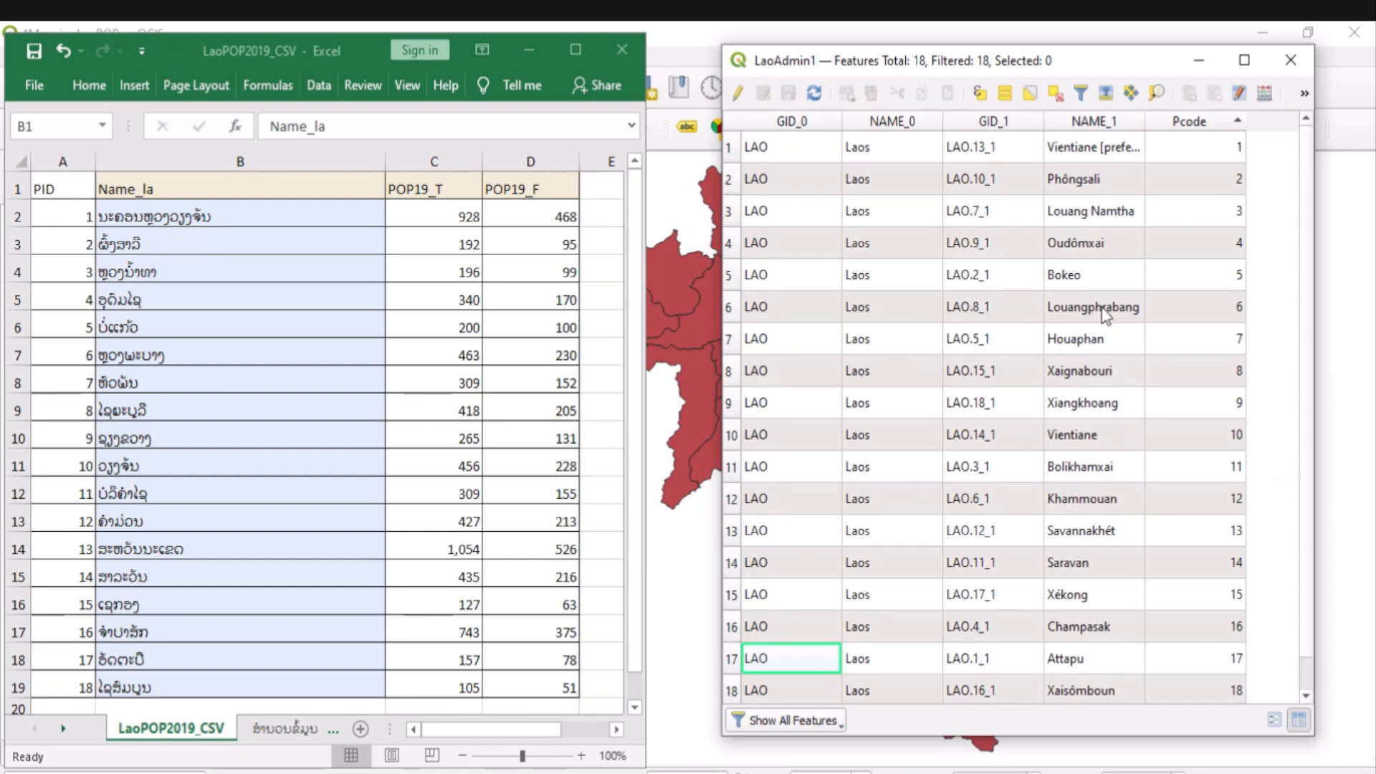
click(1294, 60)
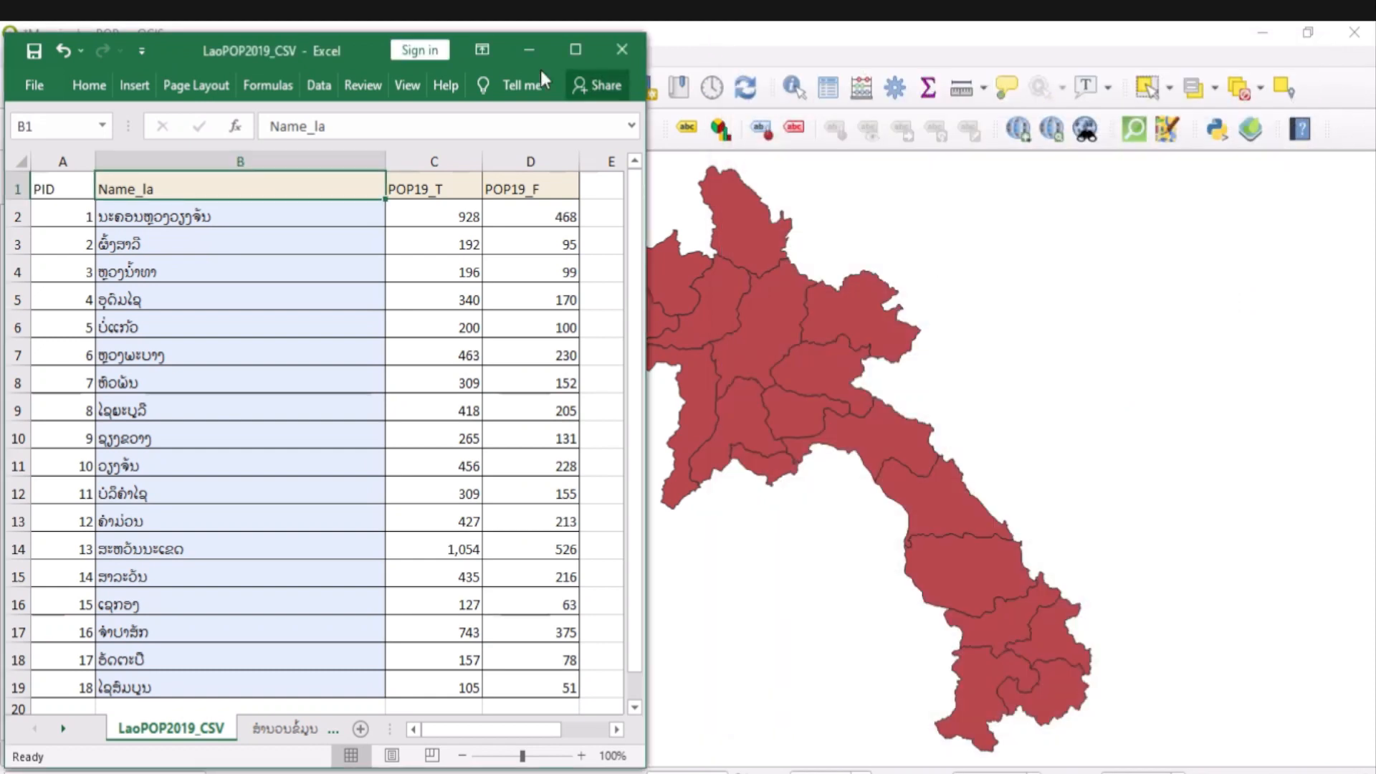
Step: Close the LaoPOP2019_CSV workbook and save the MappingLaoPOP project in QGIS
click(621, 51)
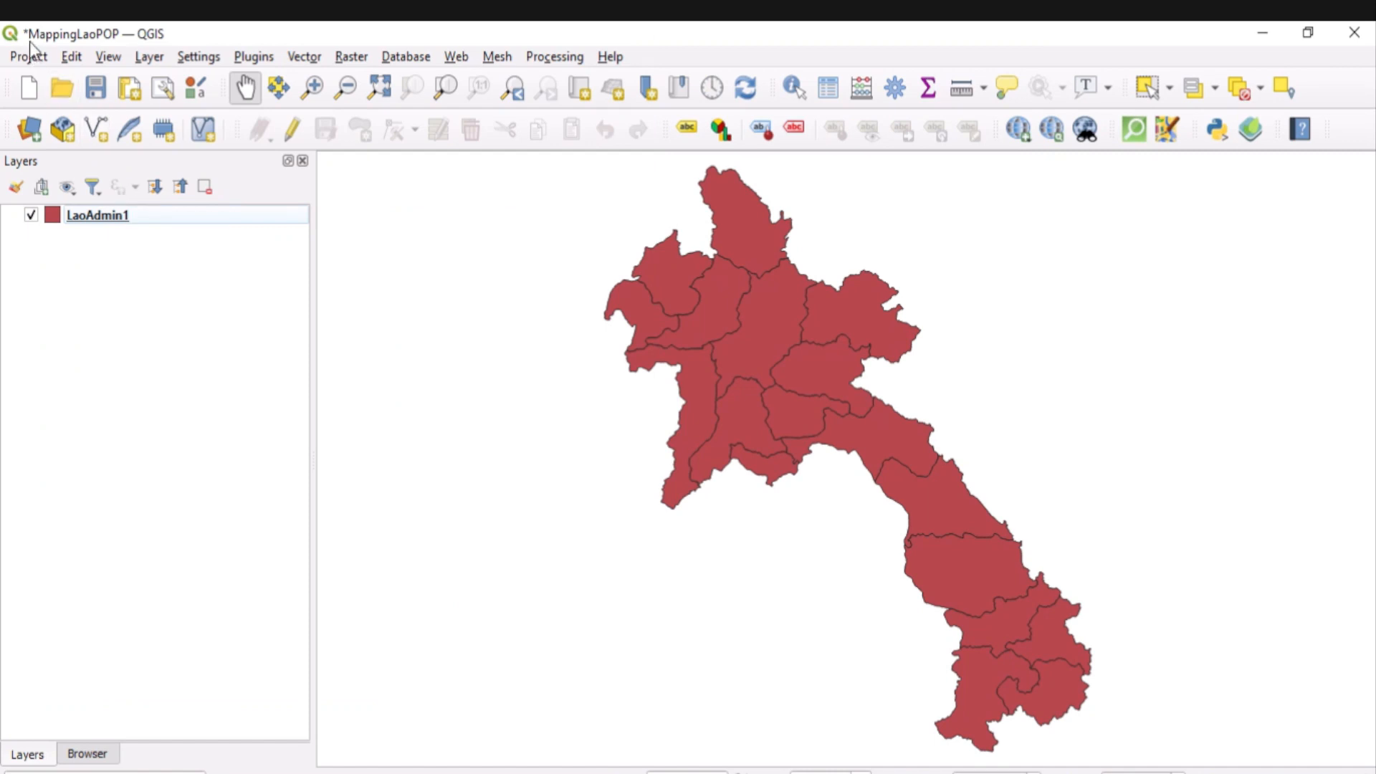
click(93, 92)
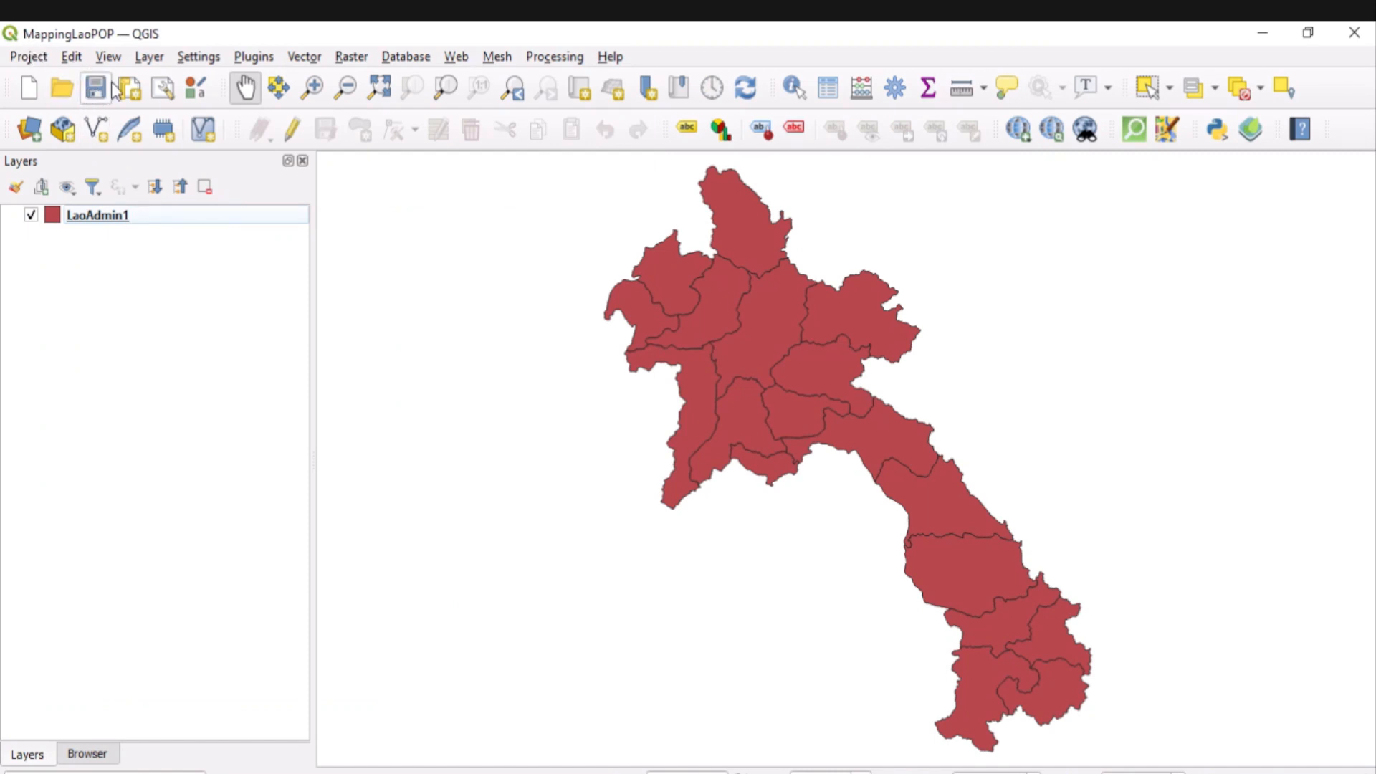
key(ctrl)
Step: Choose LaoPOP2019_CSV from D:\GIS_Projects\Proj1_MappingProvincePOP\Dataset as the source file for a new delimited text layer
click(148, 57)
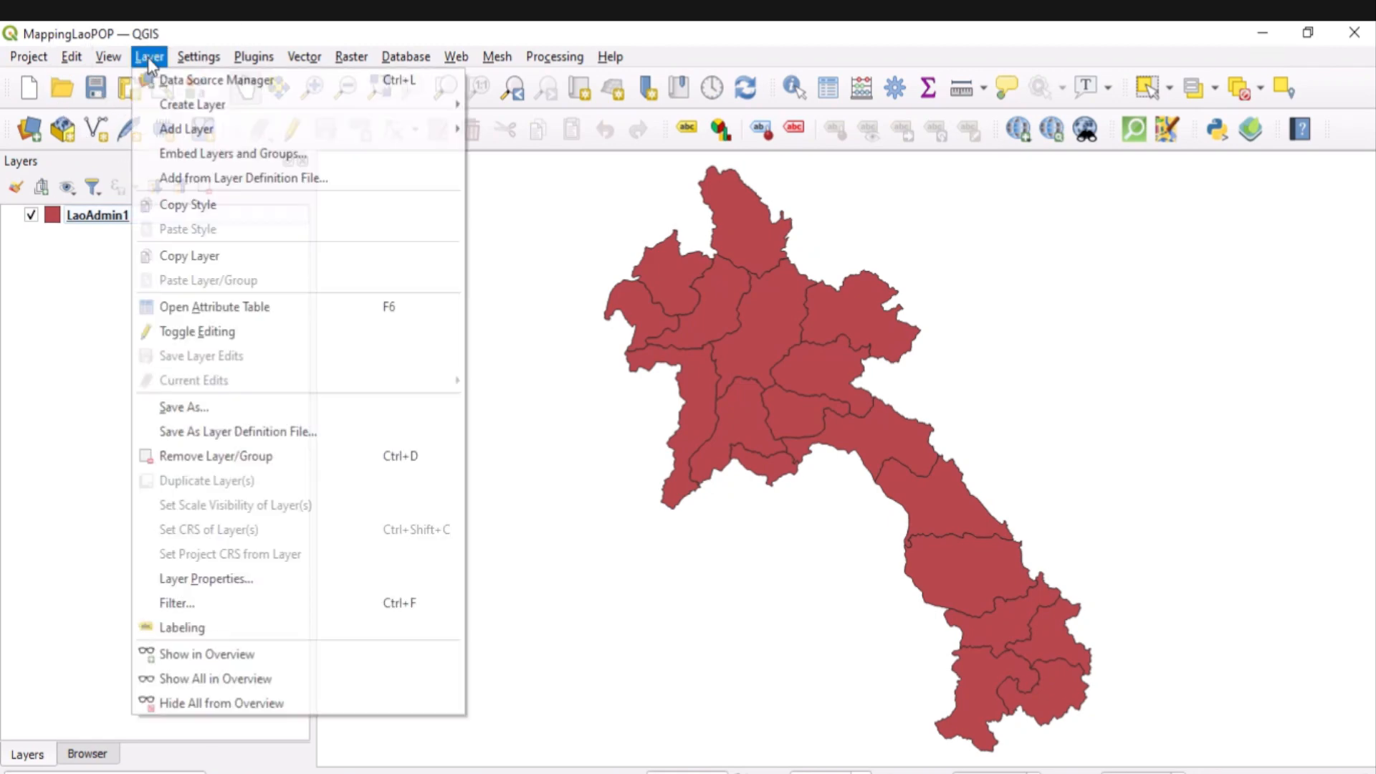
mouse_move(243, 133)
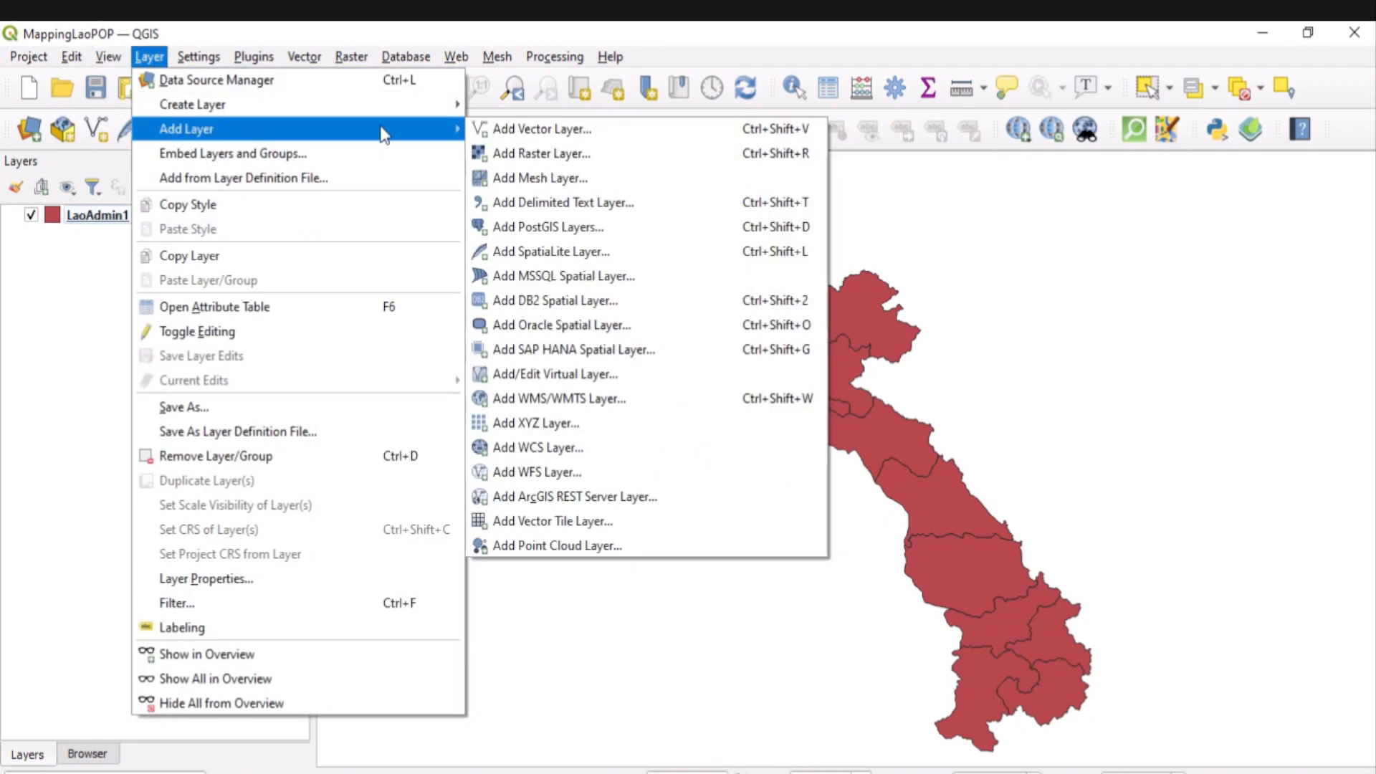
click(574, 207)
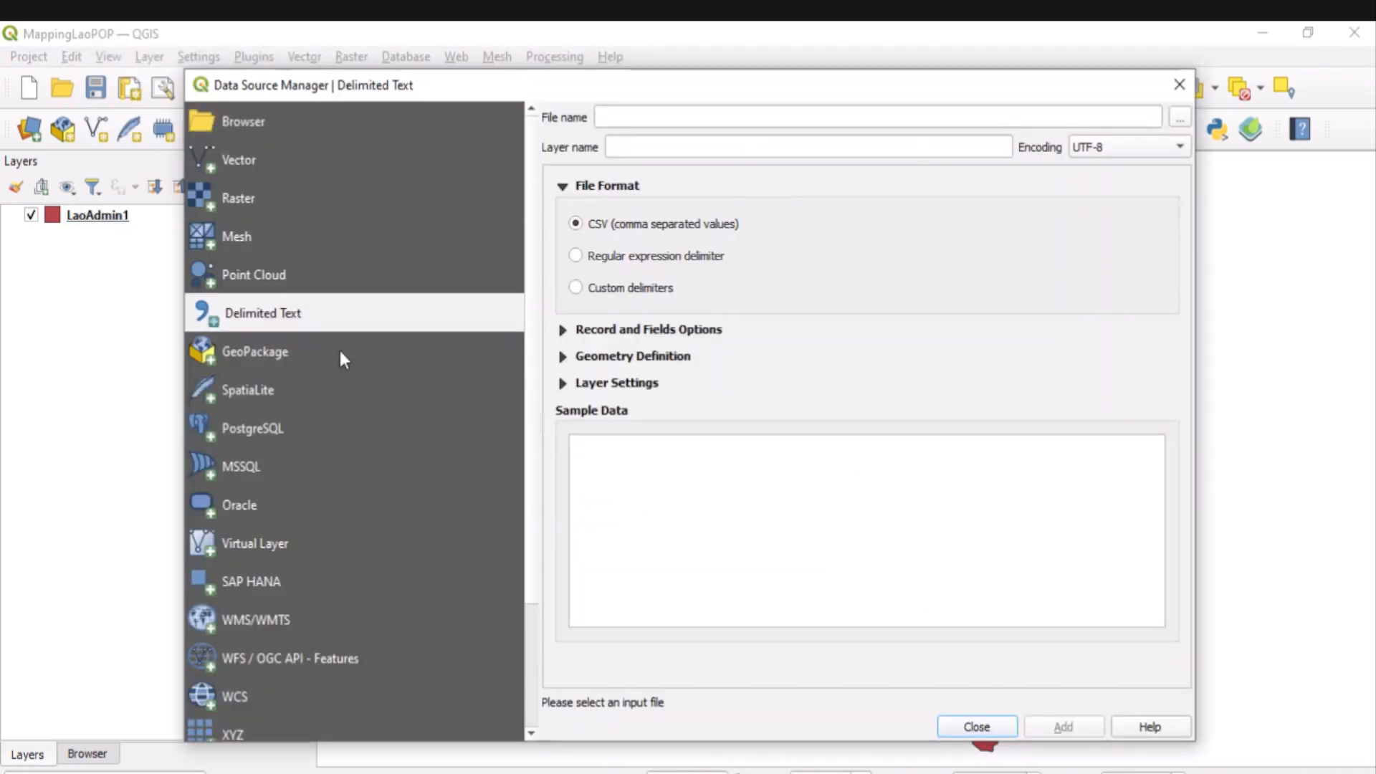
click(1179, 119)
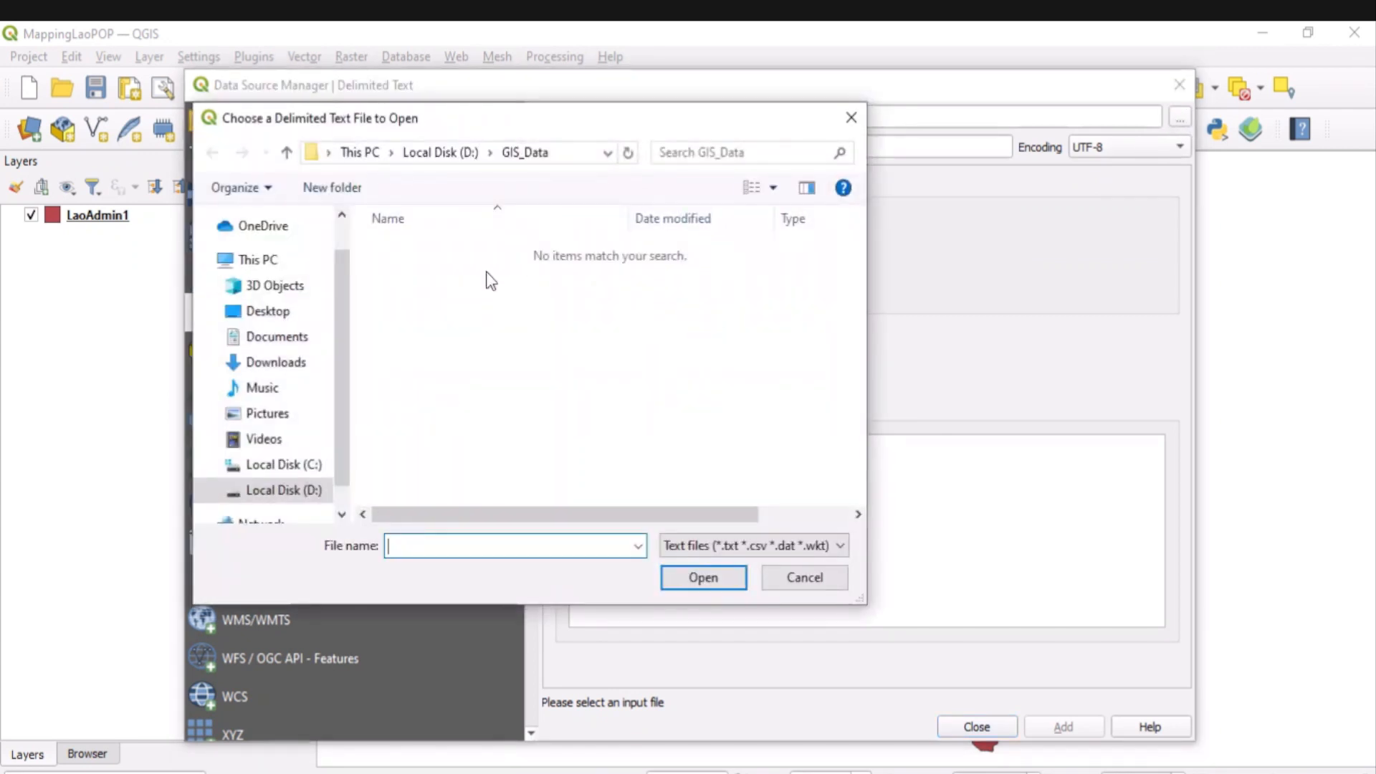
click(431, 153)
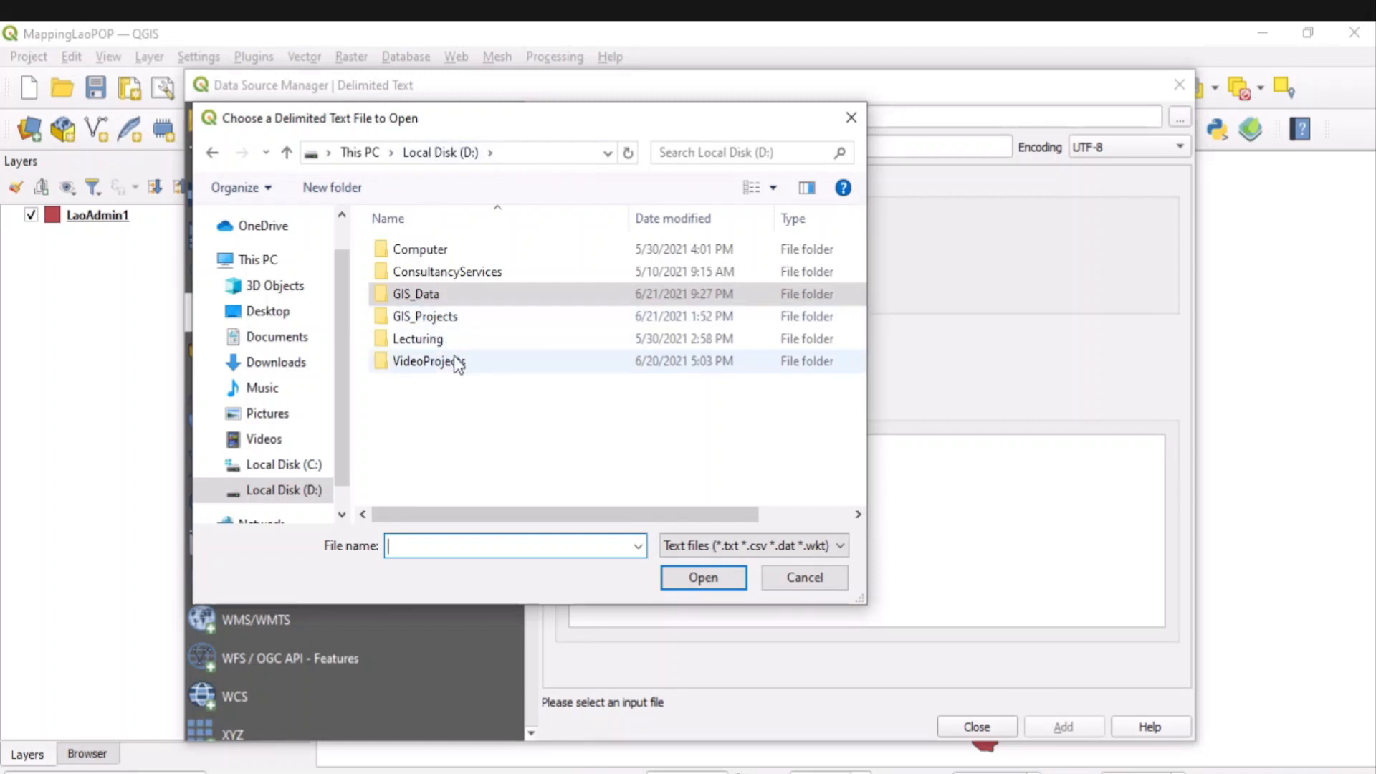
double_click(419, 317)
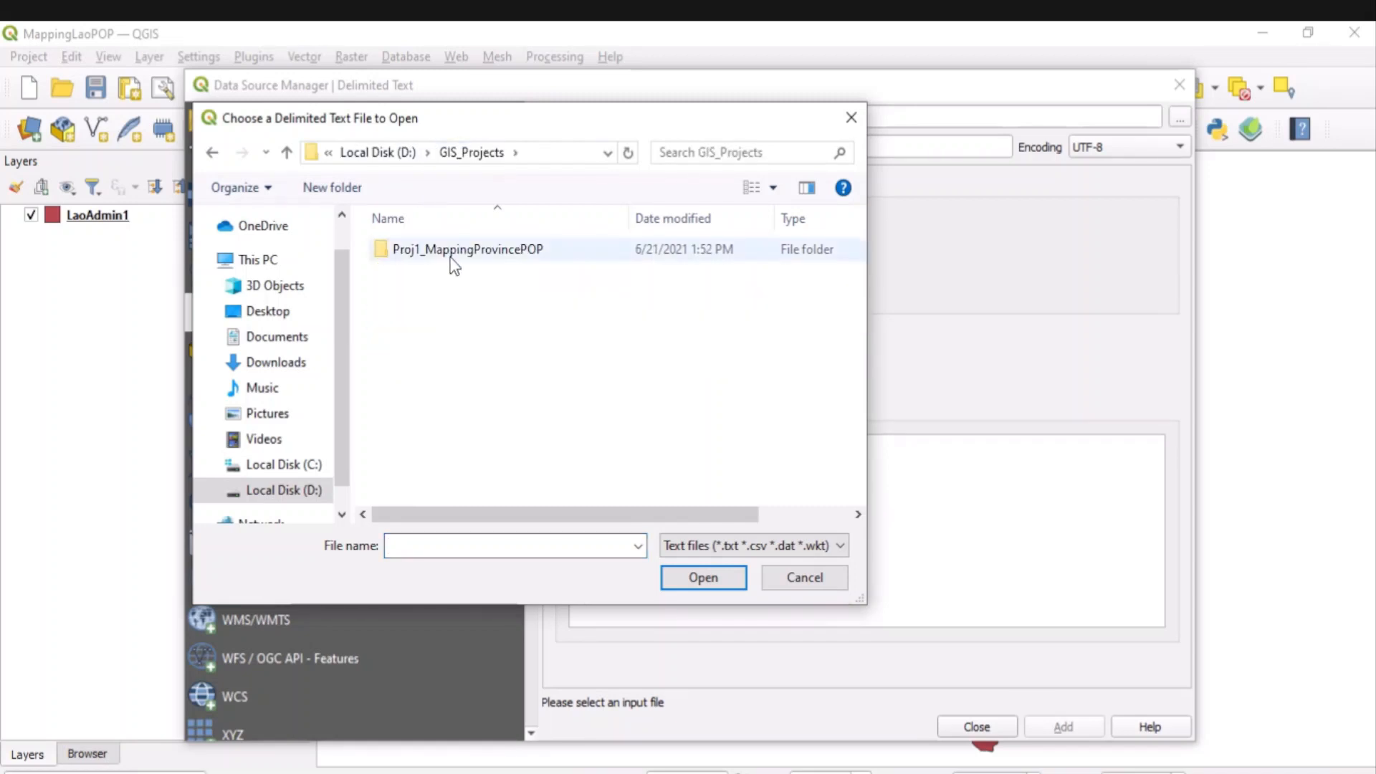
double_click(445, 253)
click(416, 250)
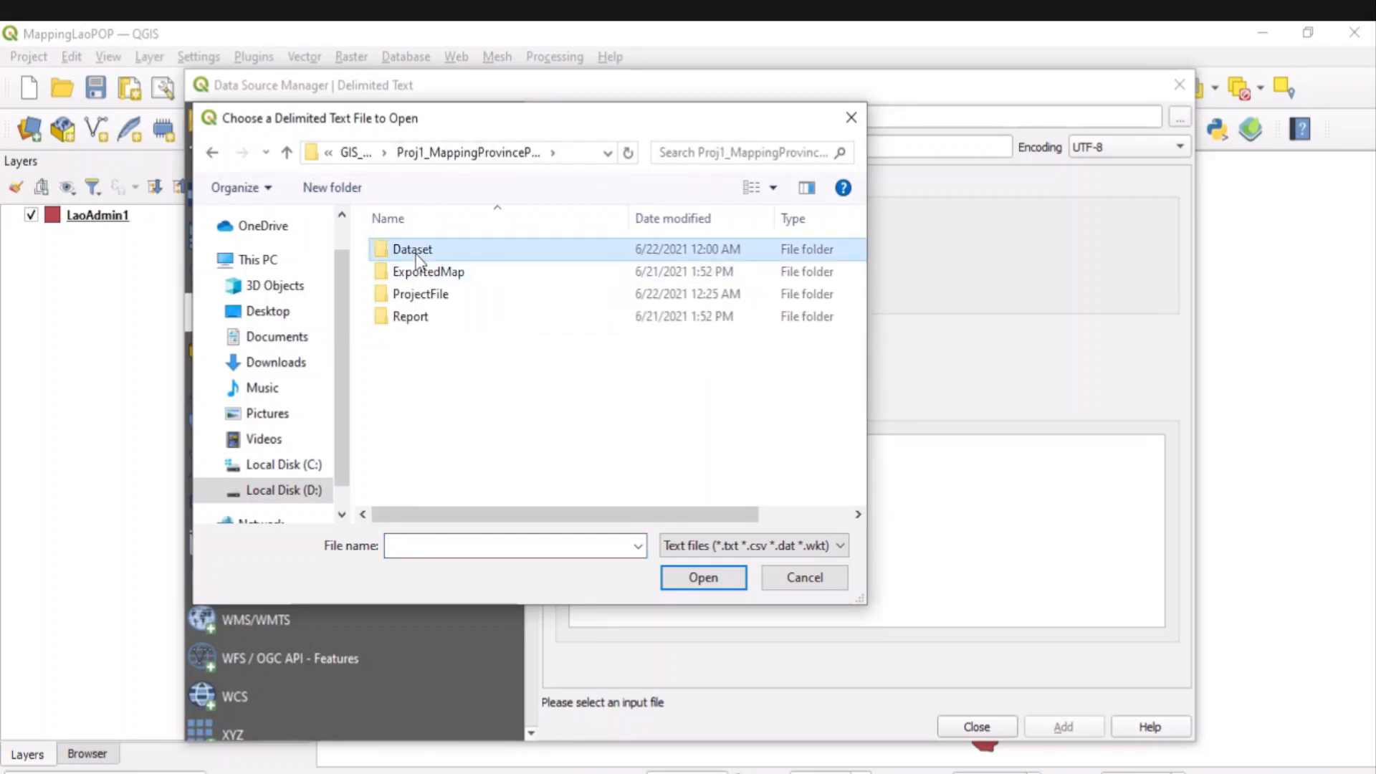
double_click(417, 251)
click(419, 258)
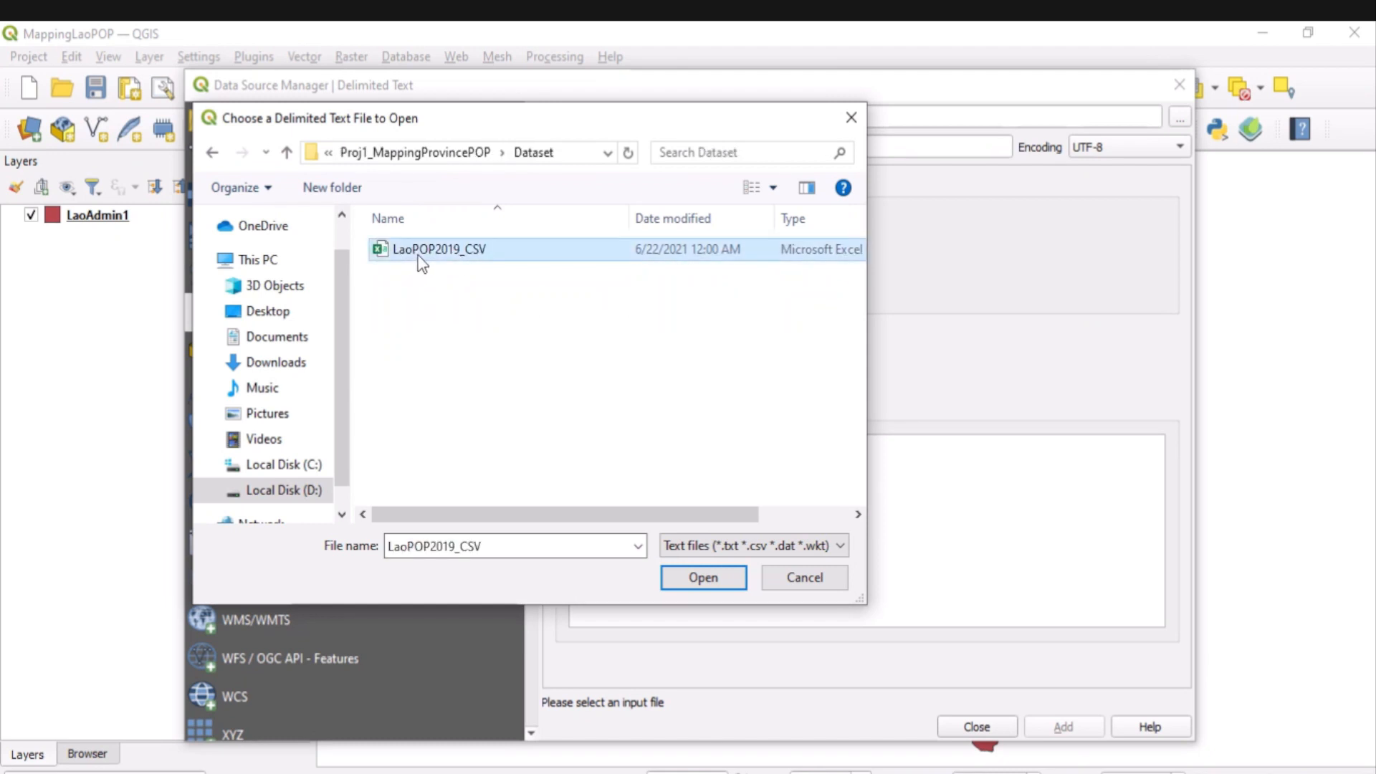
click(715, 583)
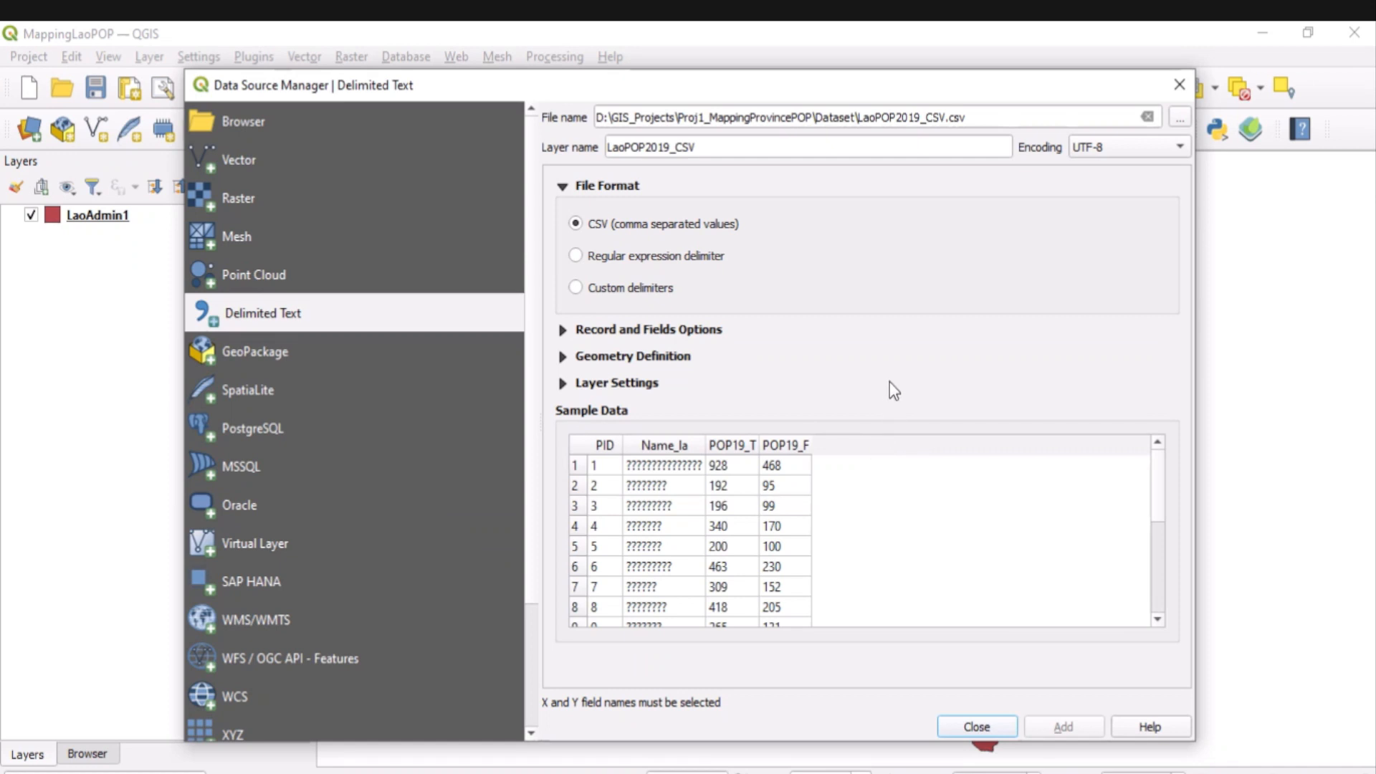
Step: Check the sample data and set the CSV import's record options to discard empty fields
mouse_move(1155, 485)
mouse_down()
mouse_move(1162, 592)
mouse_move(1158, 466)
mouse_up()
click(563, 330)
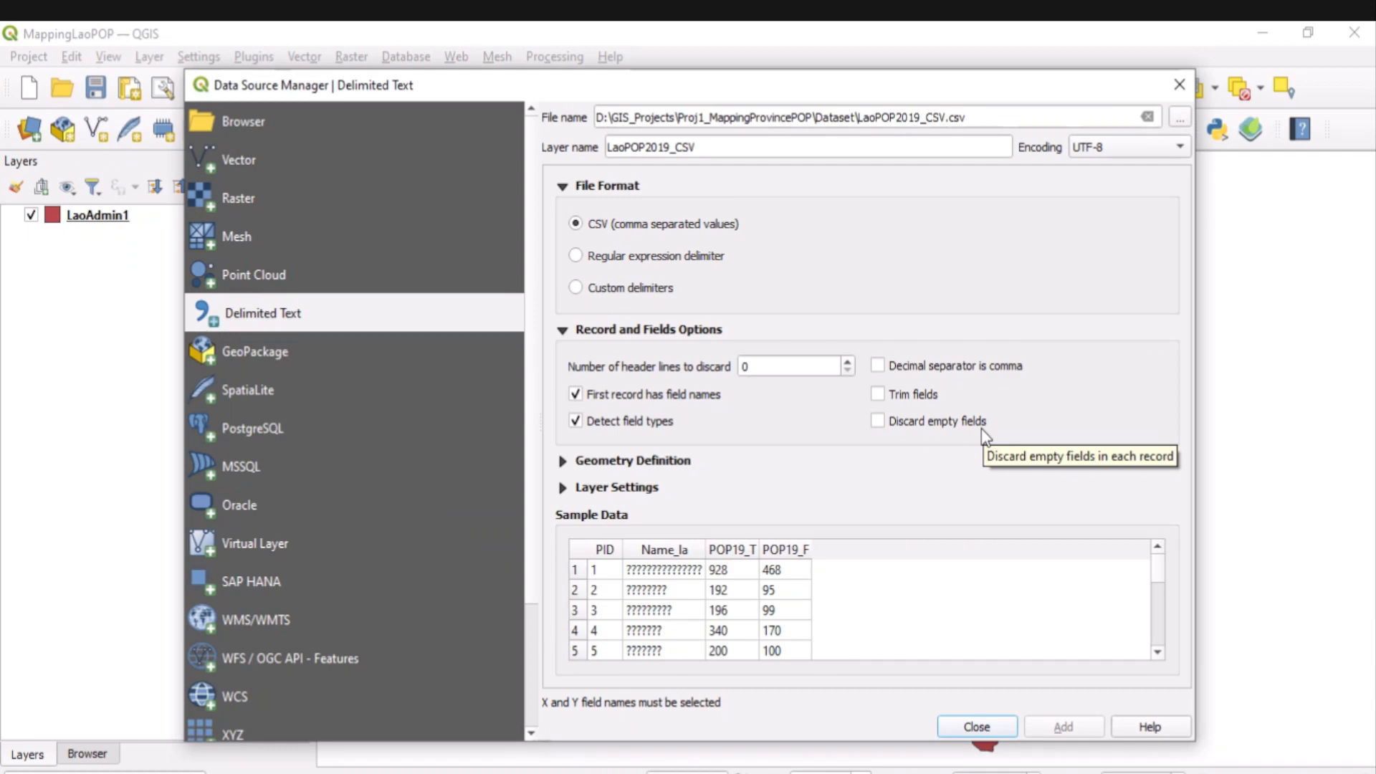
click(882, 422)
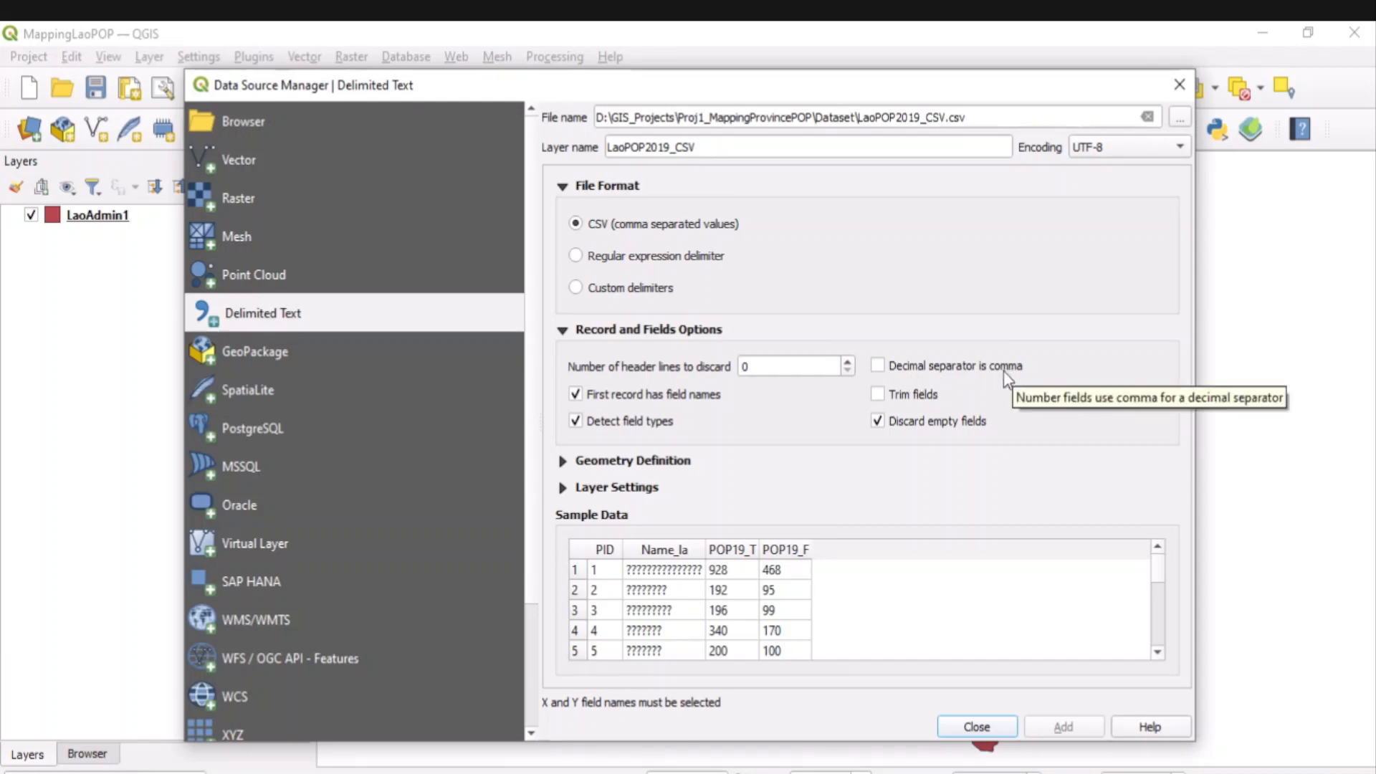
Step: Define the CSV as an attribute-only table with no geometry and add it to the project
click(563, 462)
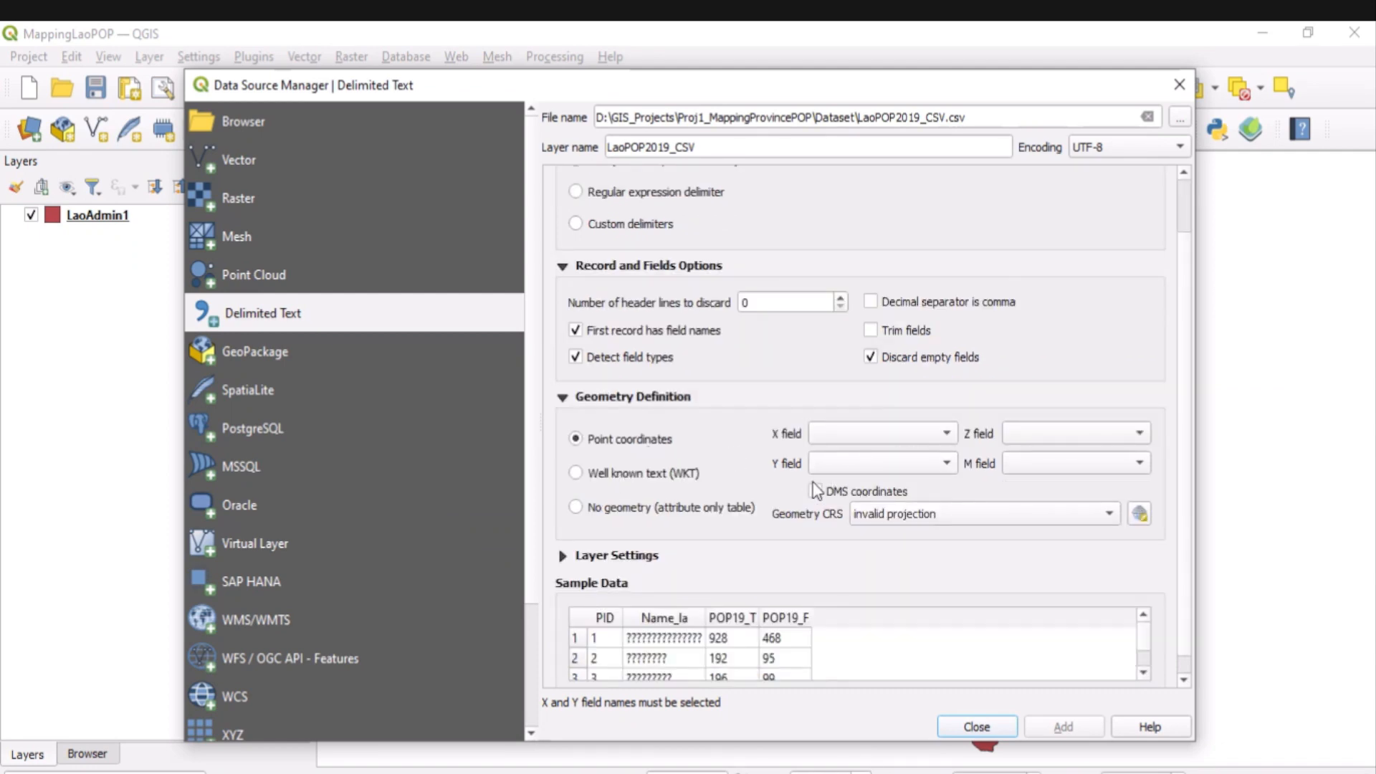
scroll(788, 495, down, 1)
click(563, 535)
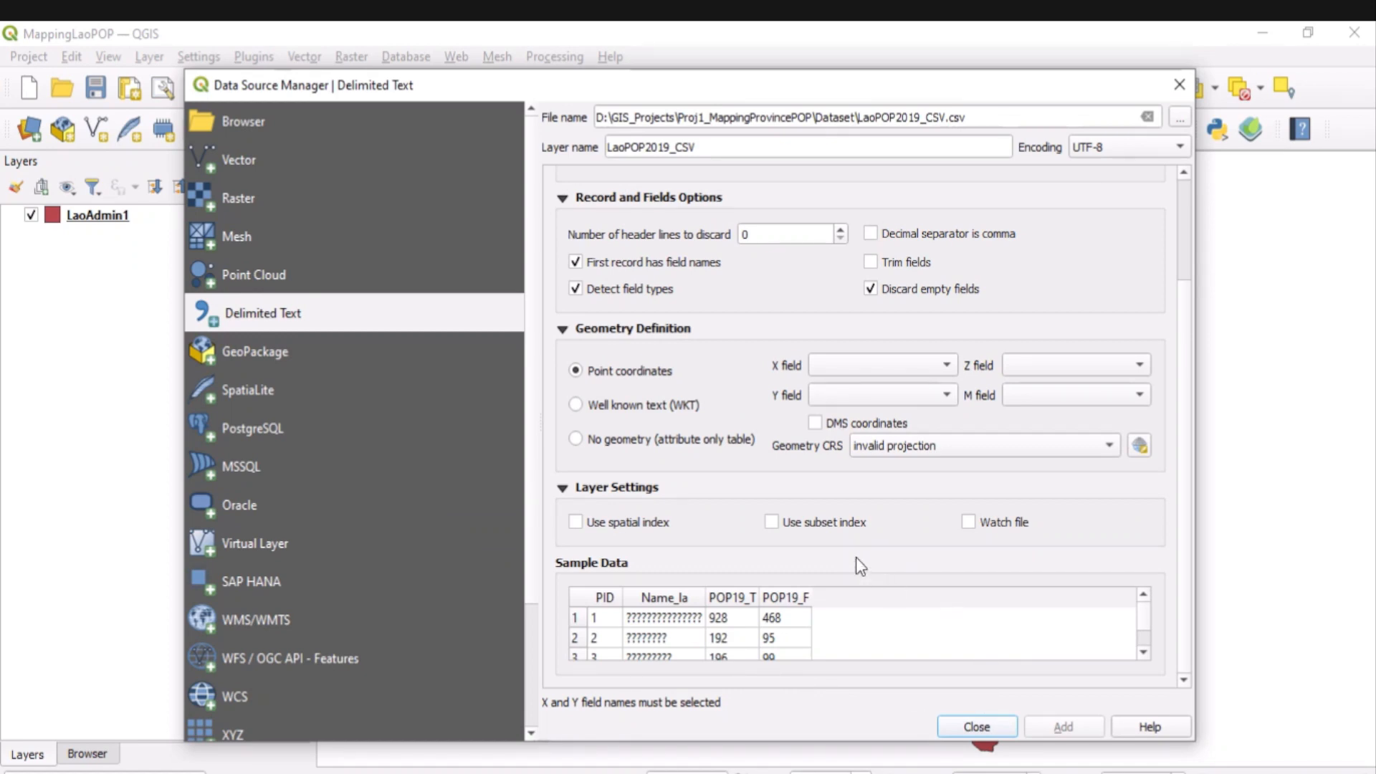
scroll(814, 544, up, 3)
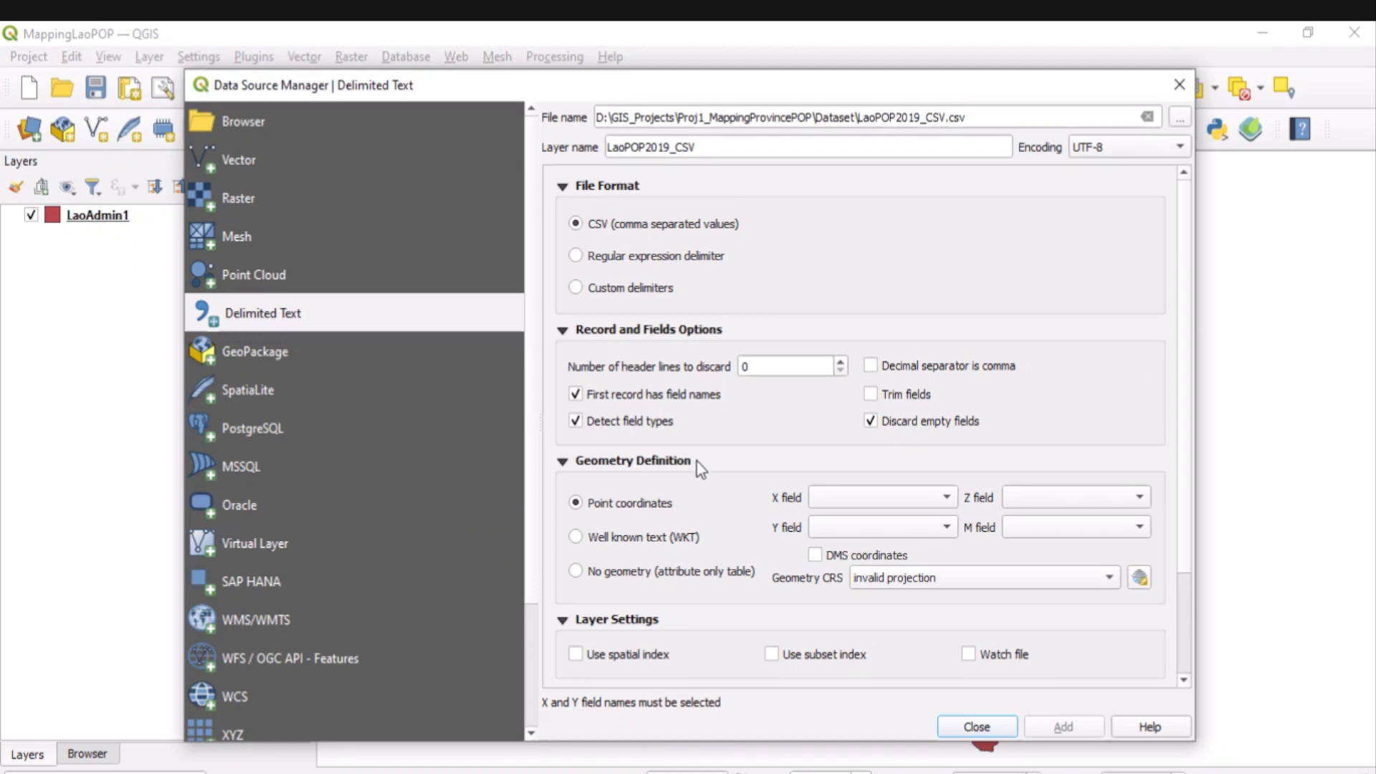
scroll(744, 532, down, 3)
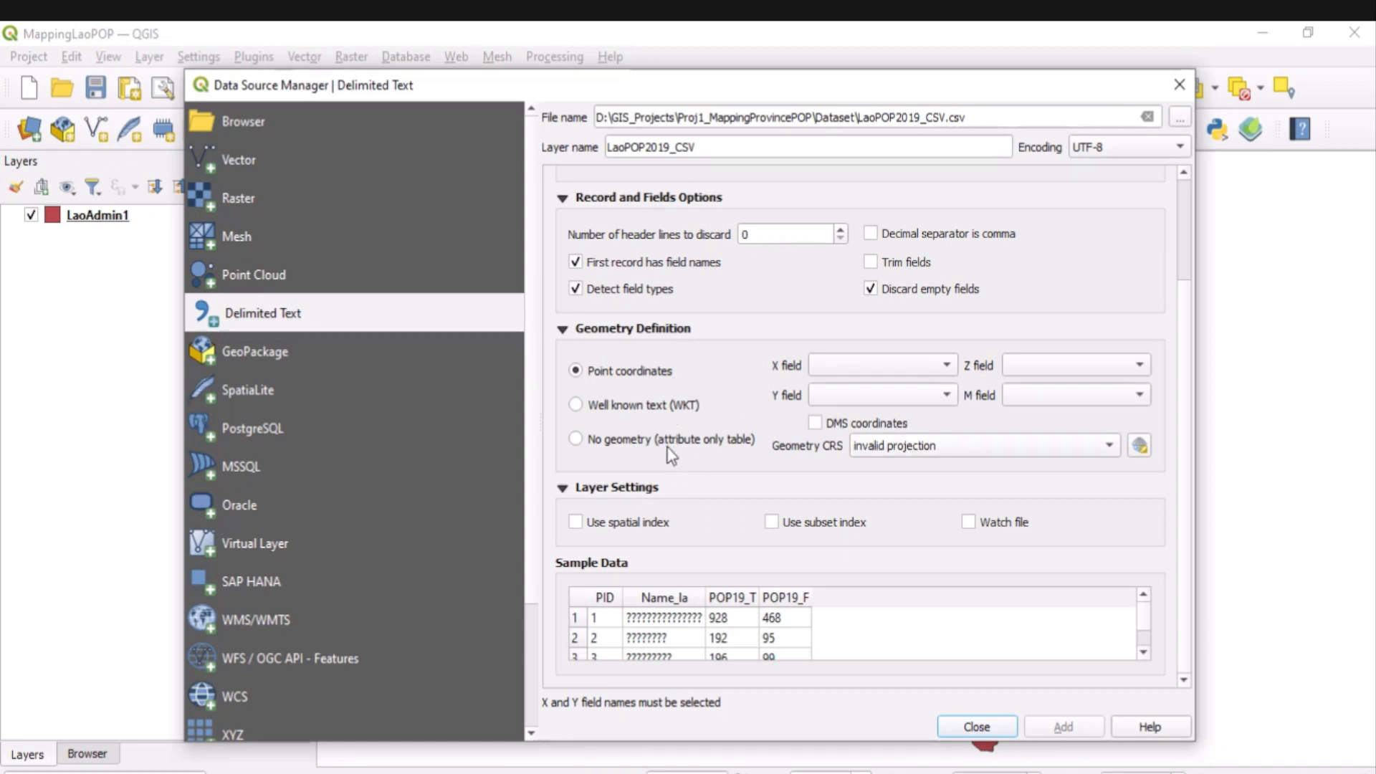
click(620, 450)
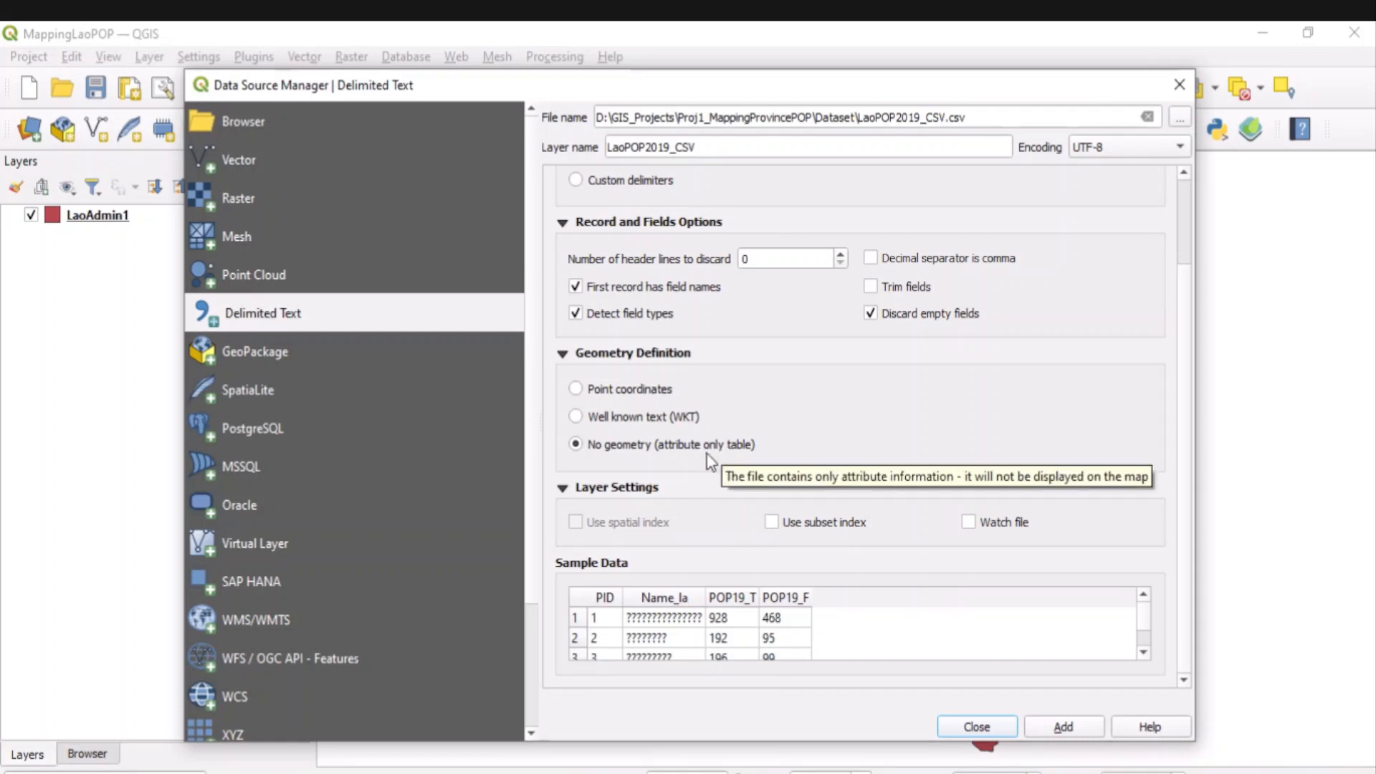
click(1064, 728)
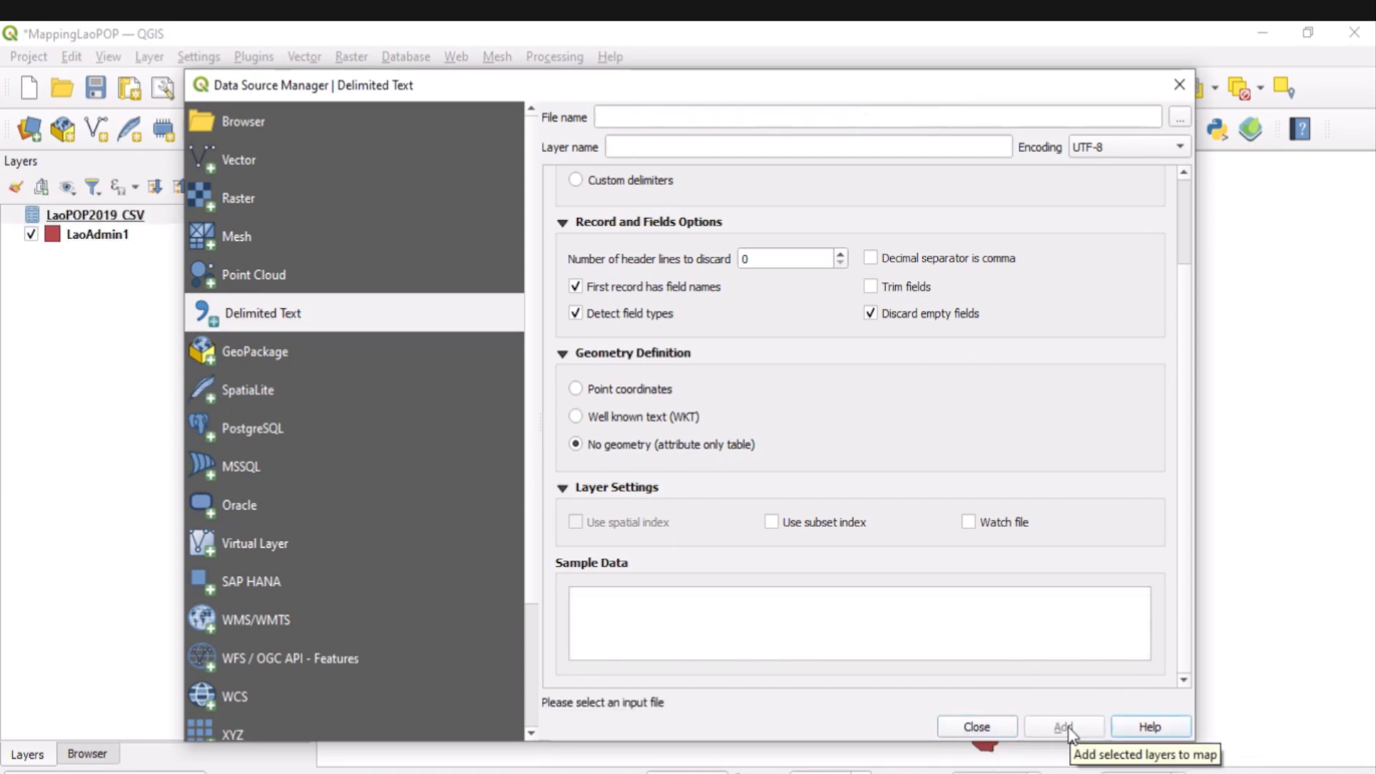
click(977, 727)
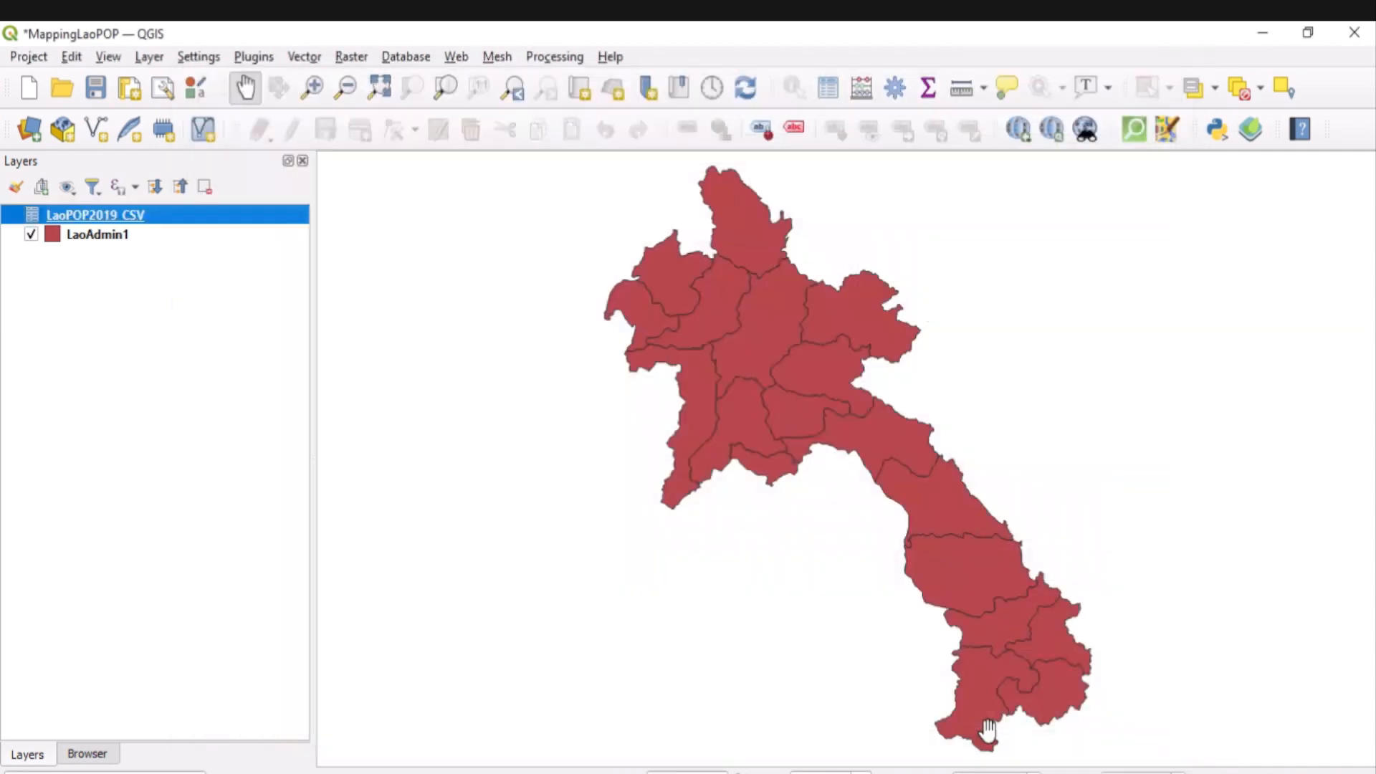
Step: Check the PID and population columns in the attribute table of LaoPOP2019_CSV, and close the table
right_click(83, 220)
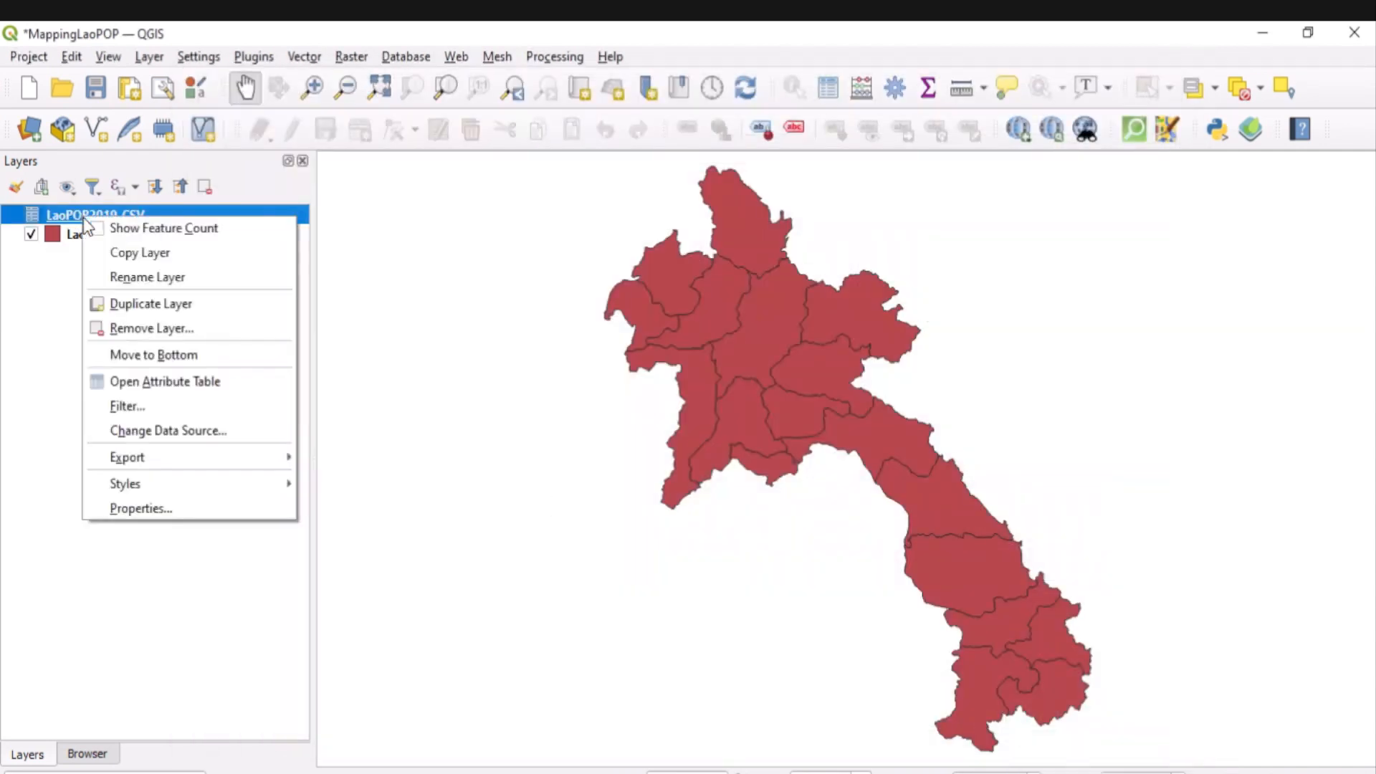
click(115, 382)
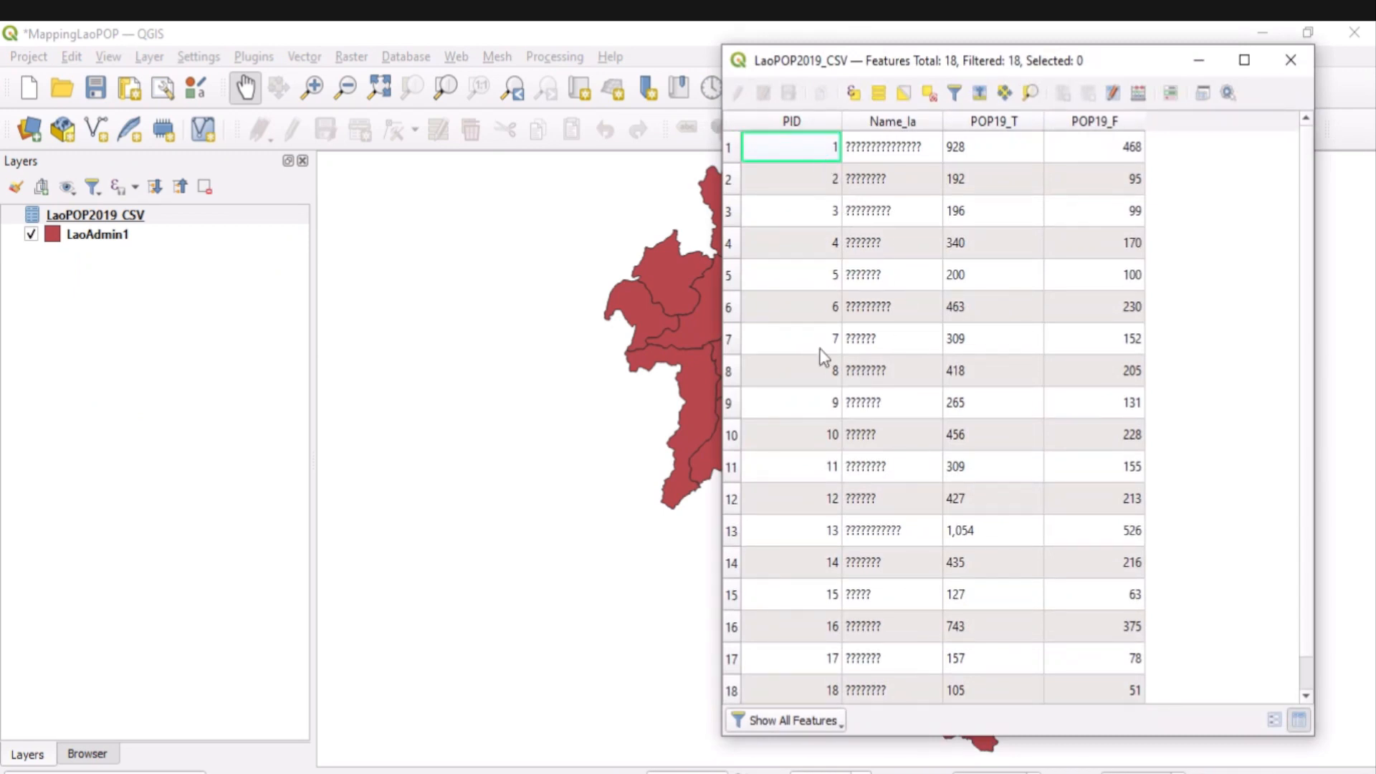
click(1294, 60)
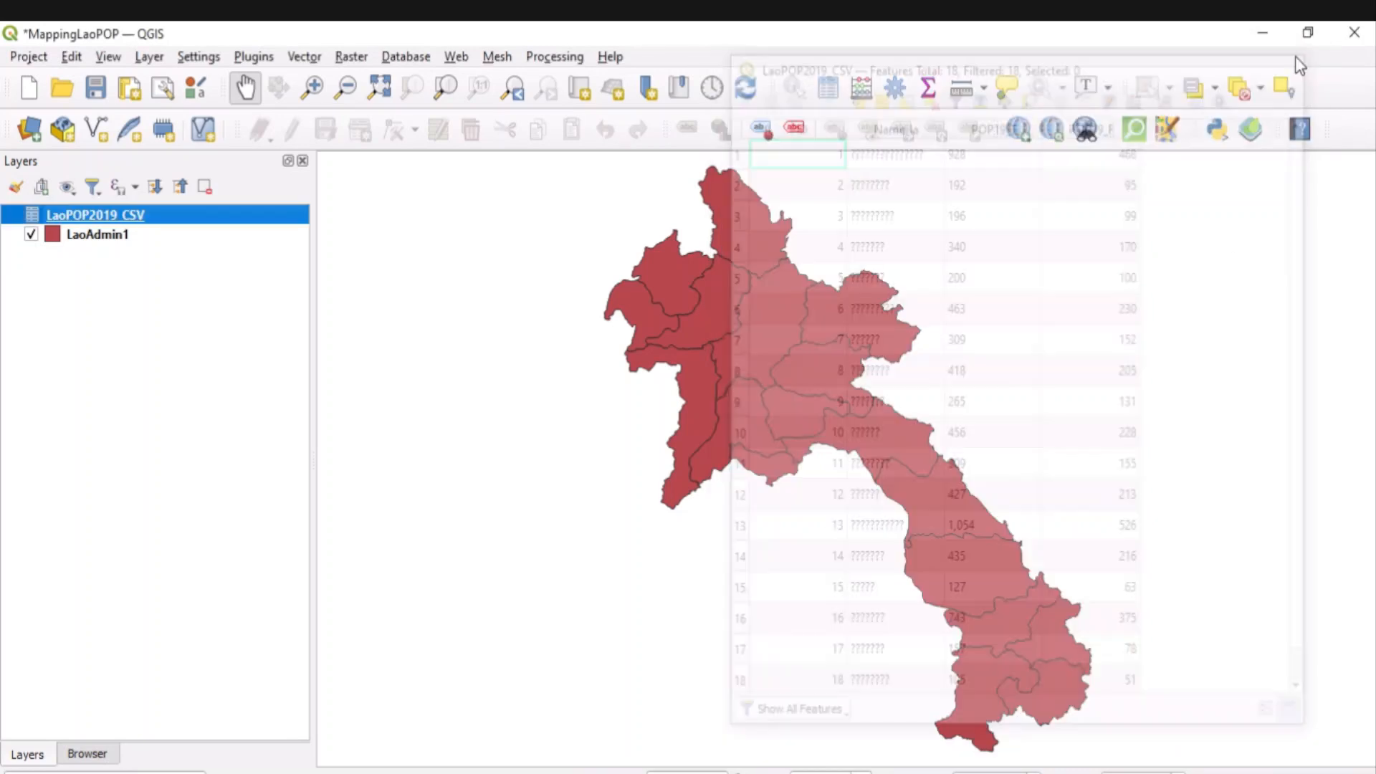
Step: Set up a vector join on the LaoAdmin1 layer with LaoPOP2019_CSV, using PID as join field and Pcode as target field
click(80, 239)
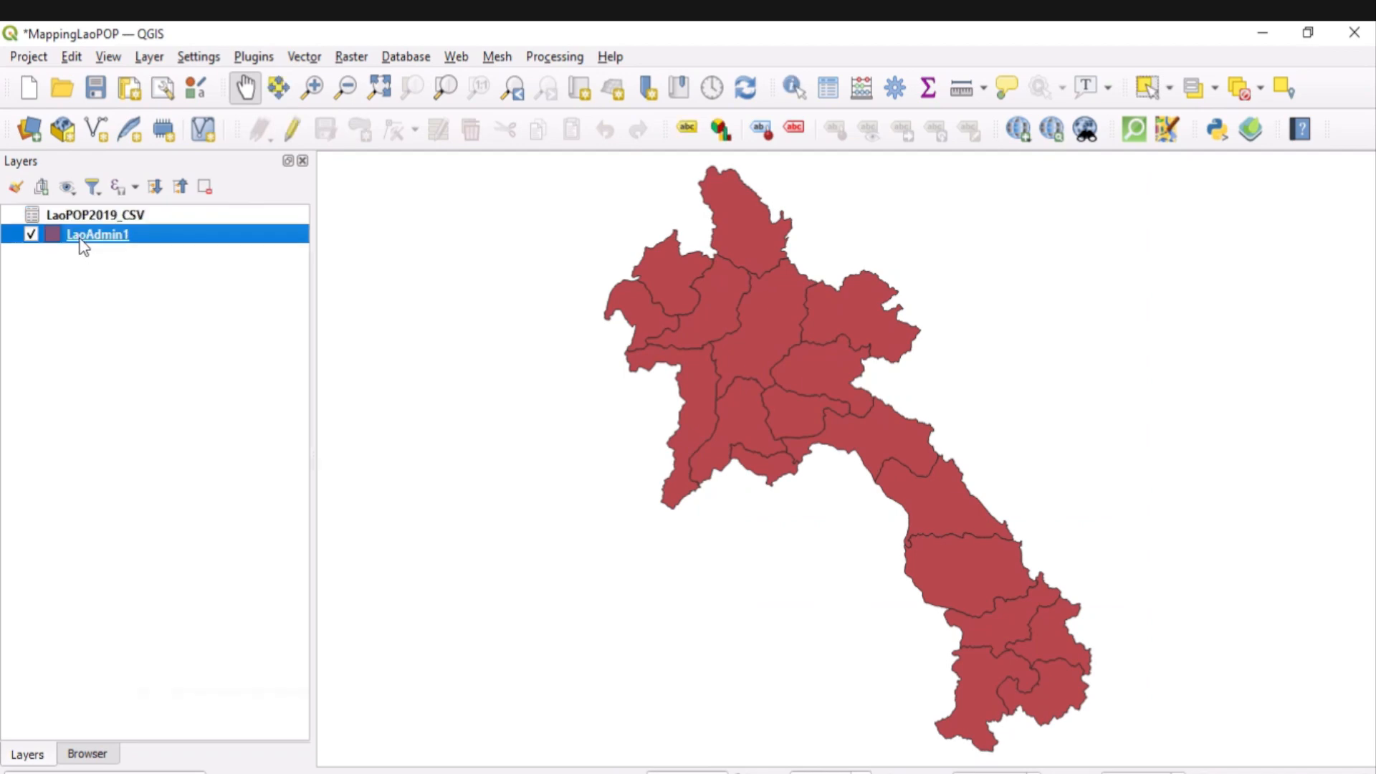
right_click(79, 238)
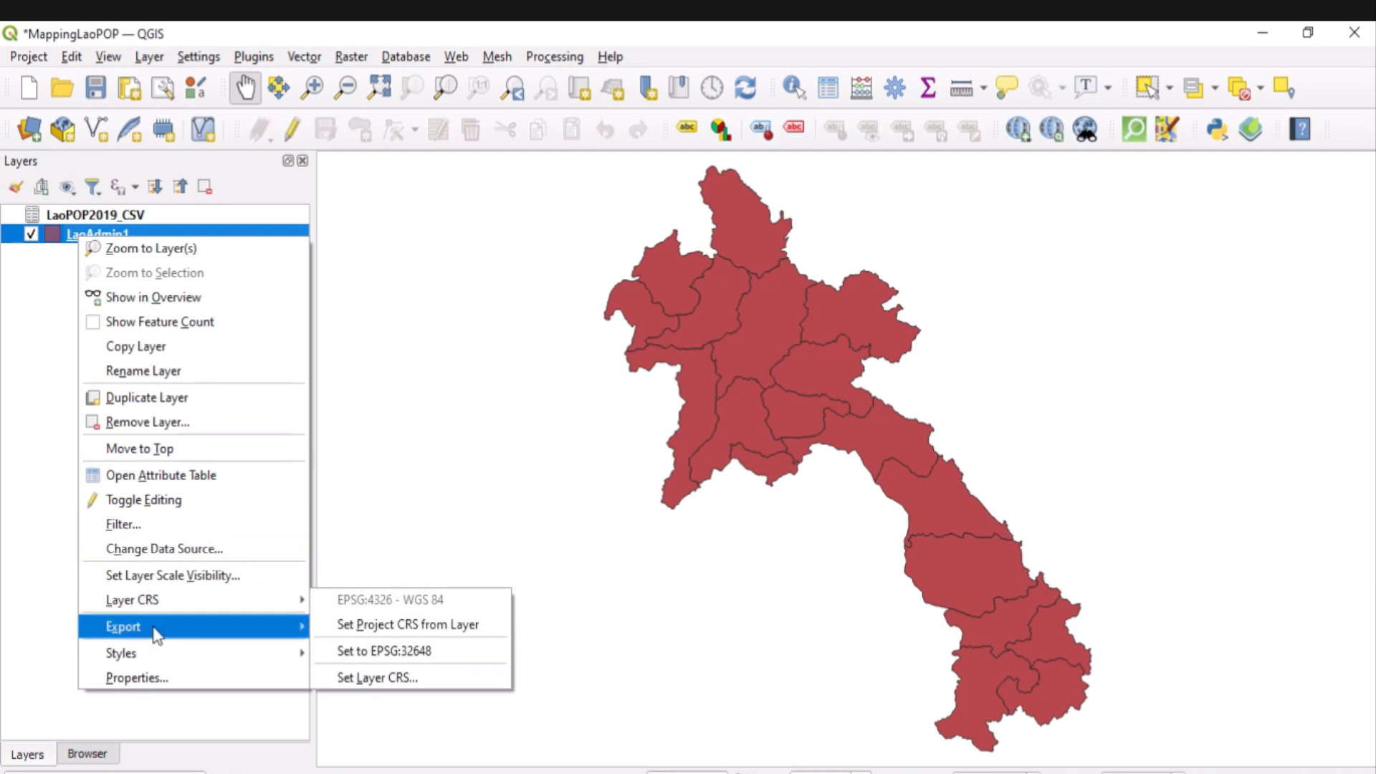
click(138, 680)
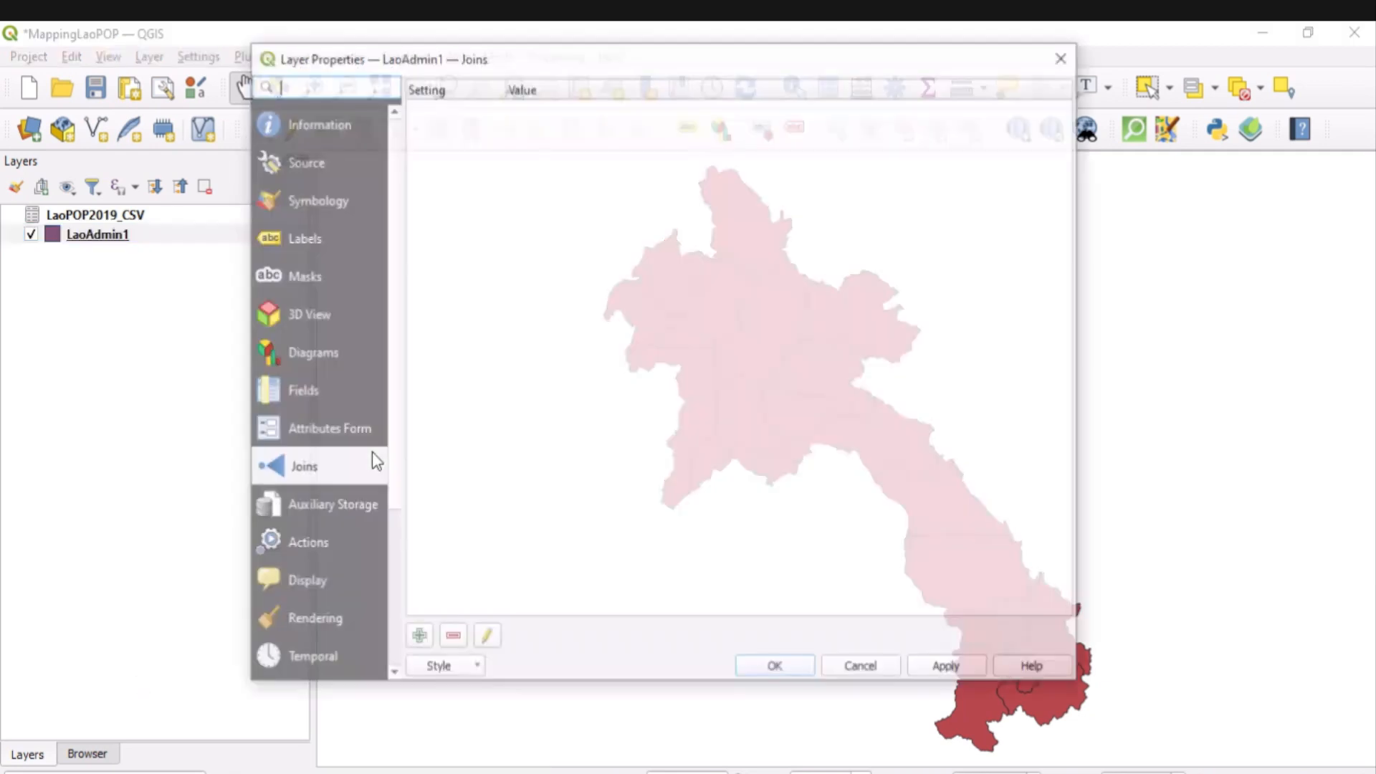
click(297, 470)
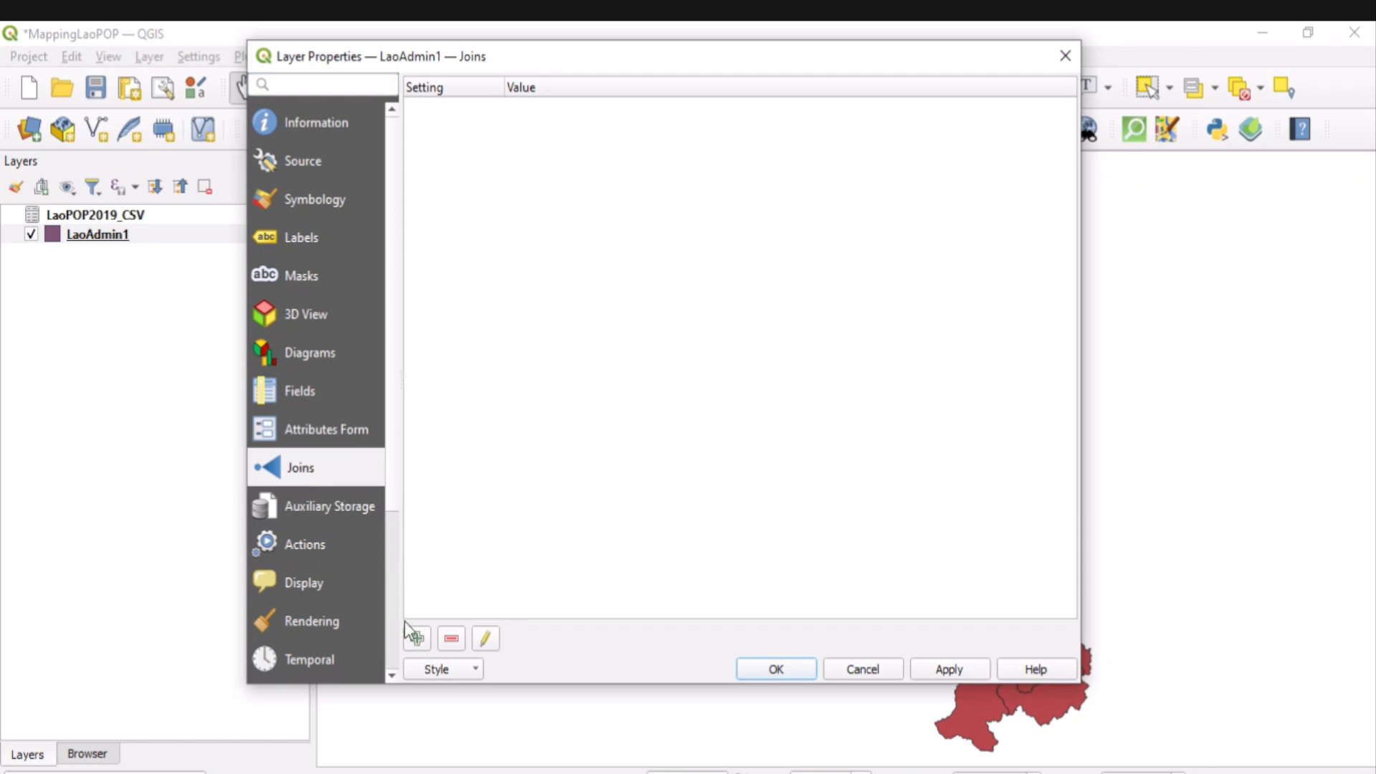
click(418, 637)
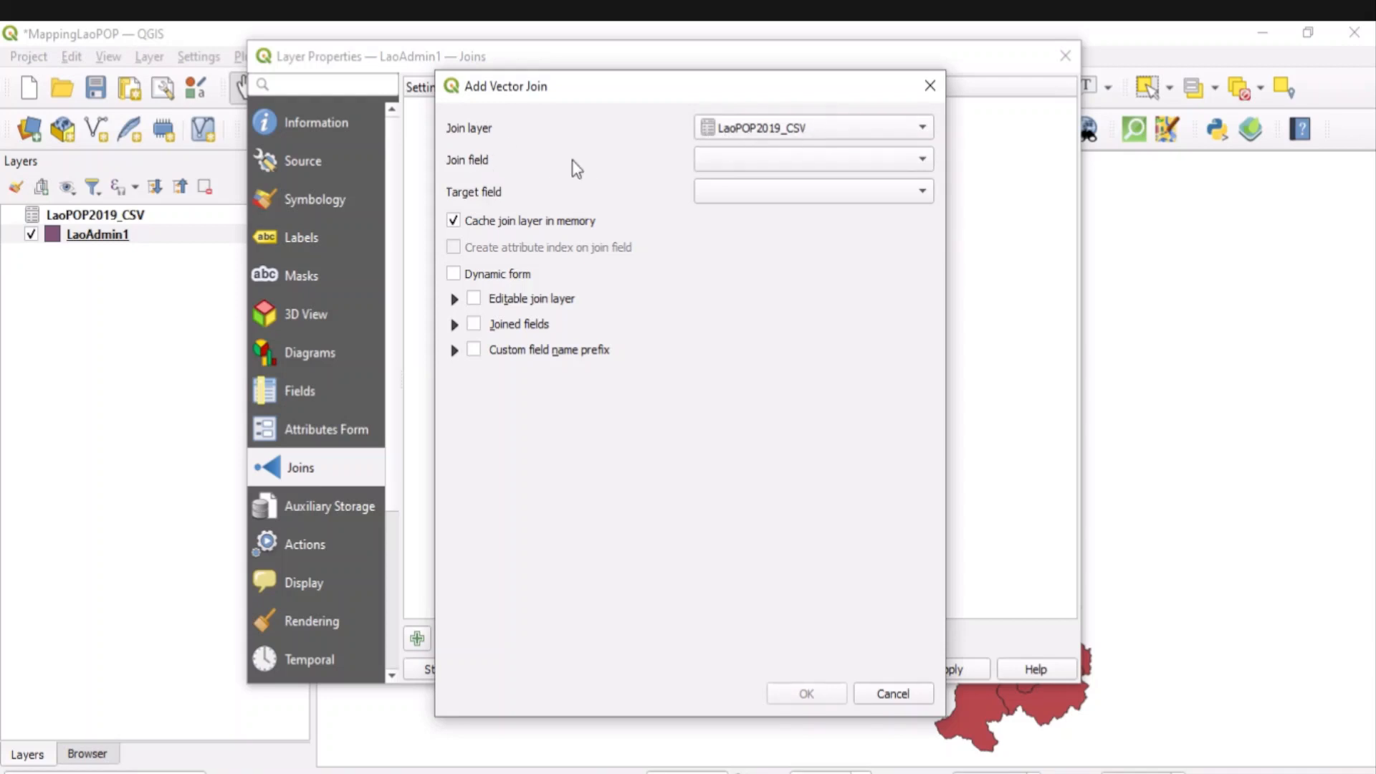
click(914, 162)
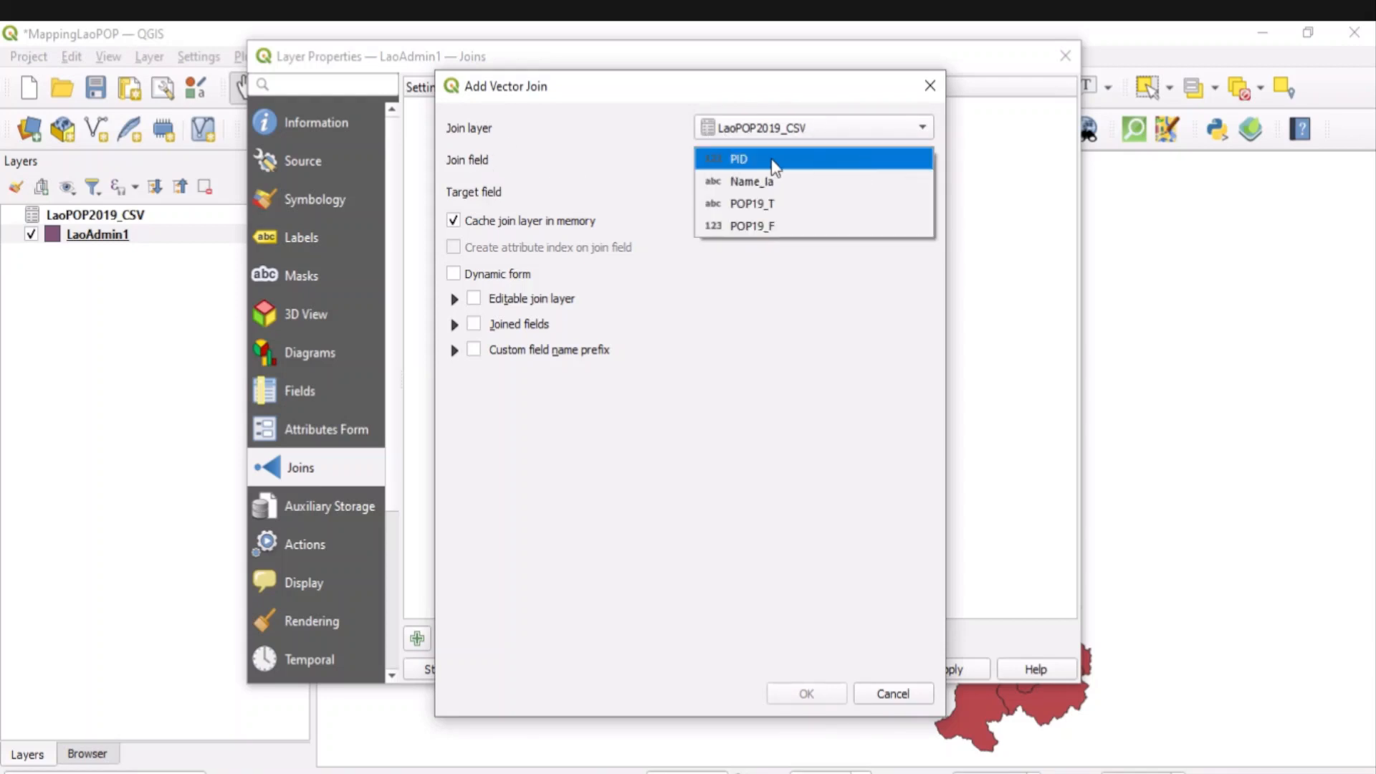
click(748, 164)
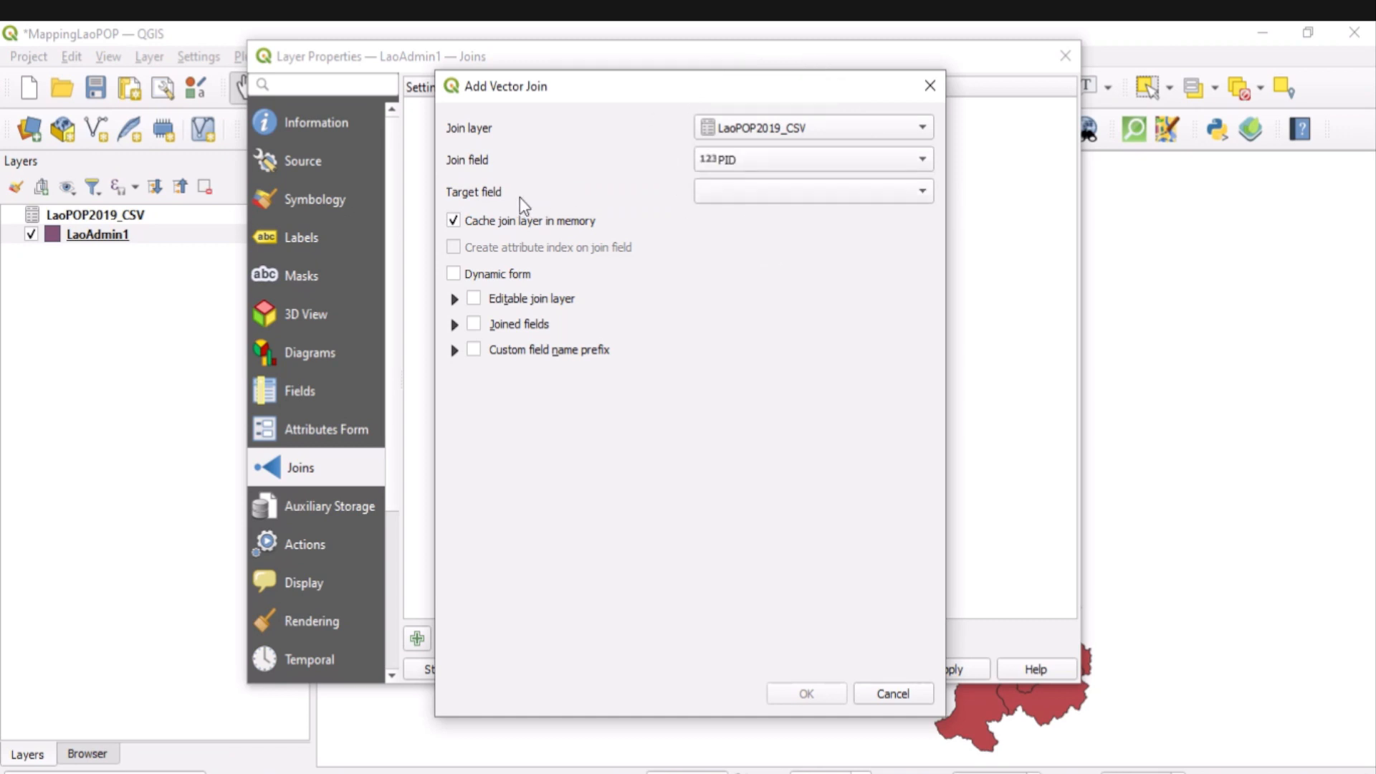
click(850, 191)
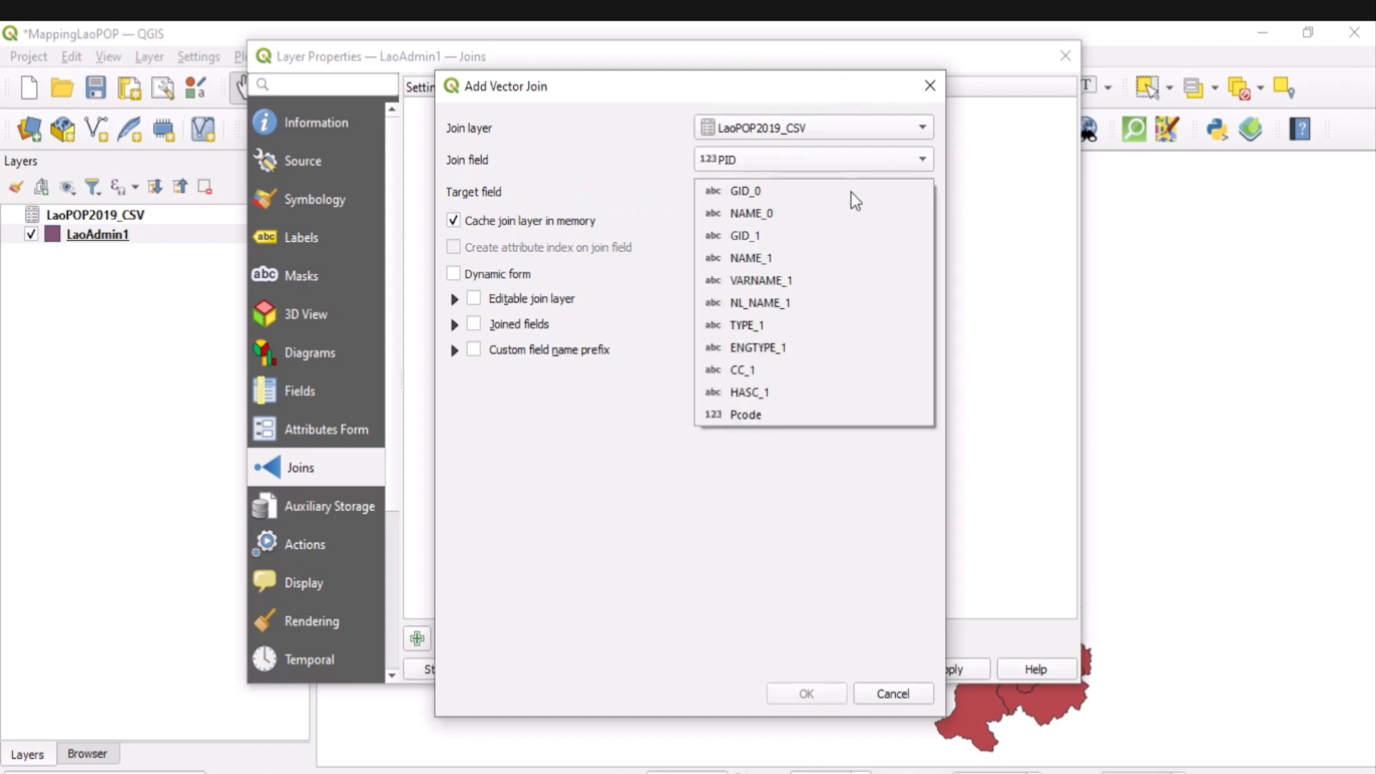
click(754, 421)
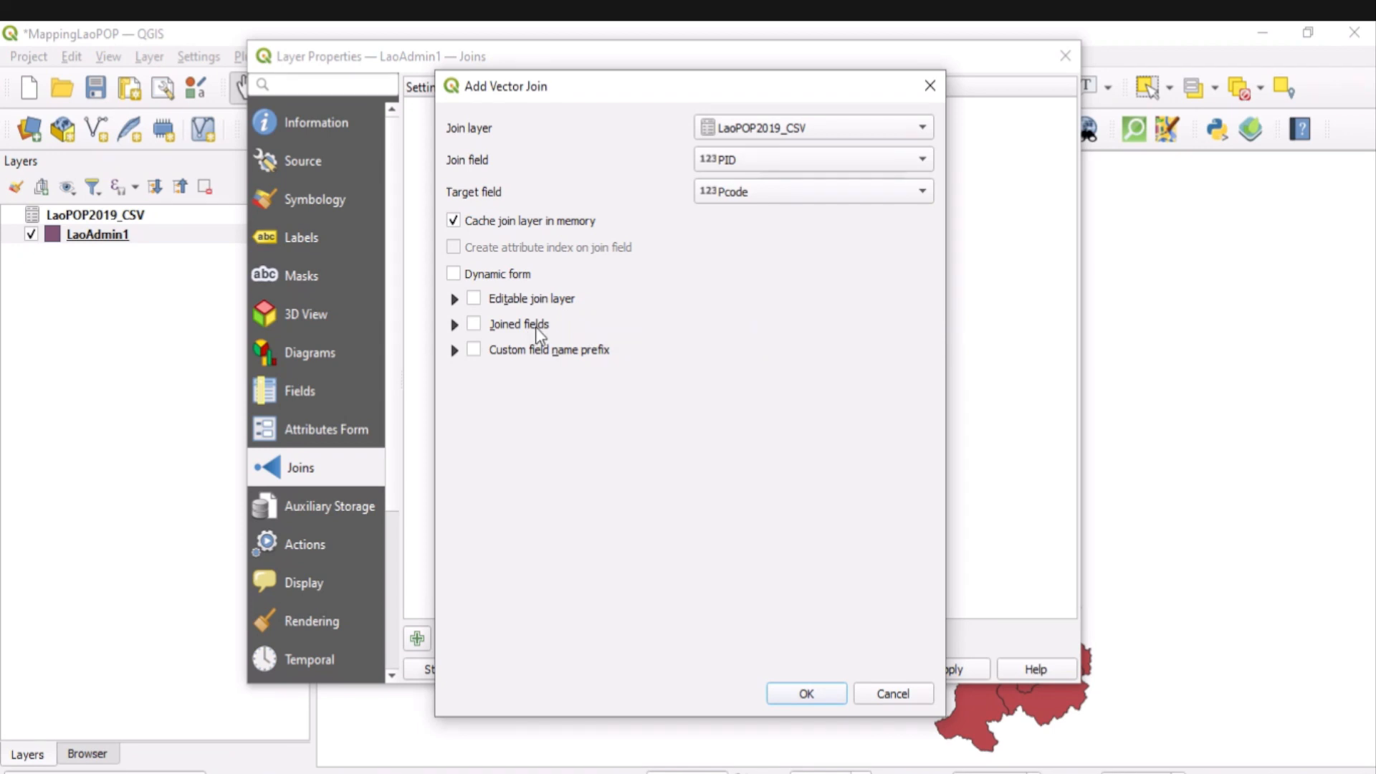
Step: Review the editable join layer and joined fields options without changing them, and confirm the join on LaoAdmin1
click(455, 300)
click(454, 300)
click(455, 325)
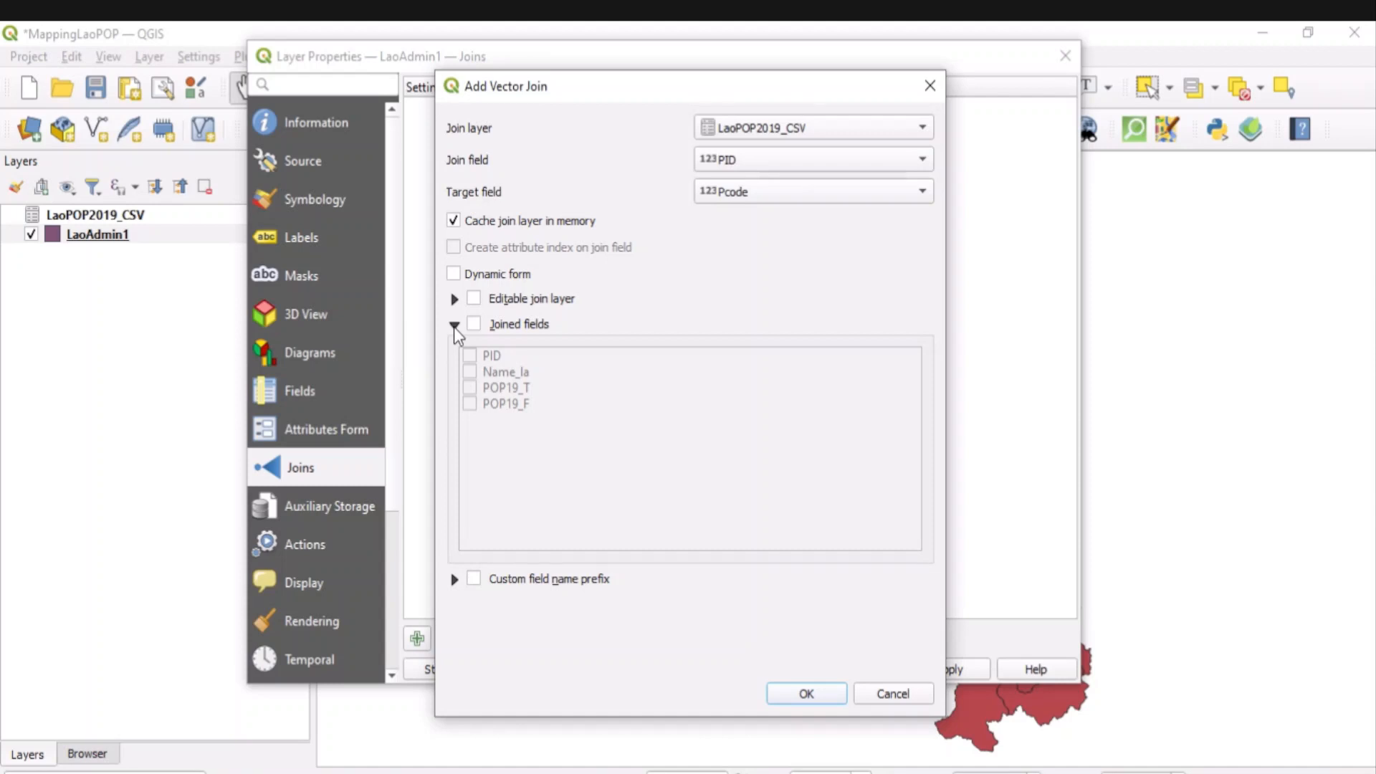
click(454, 325)
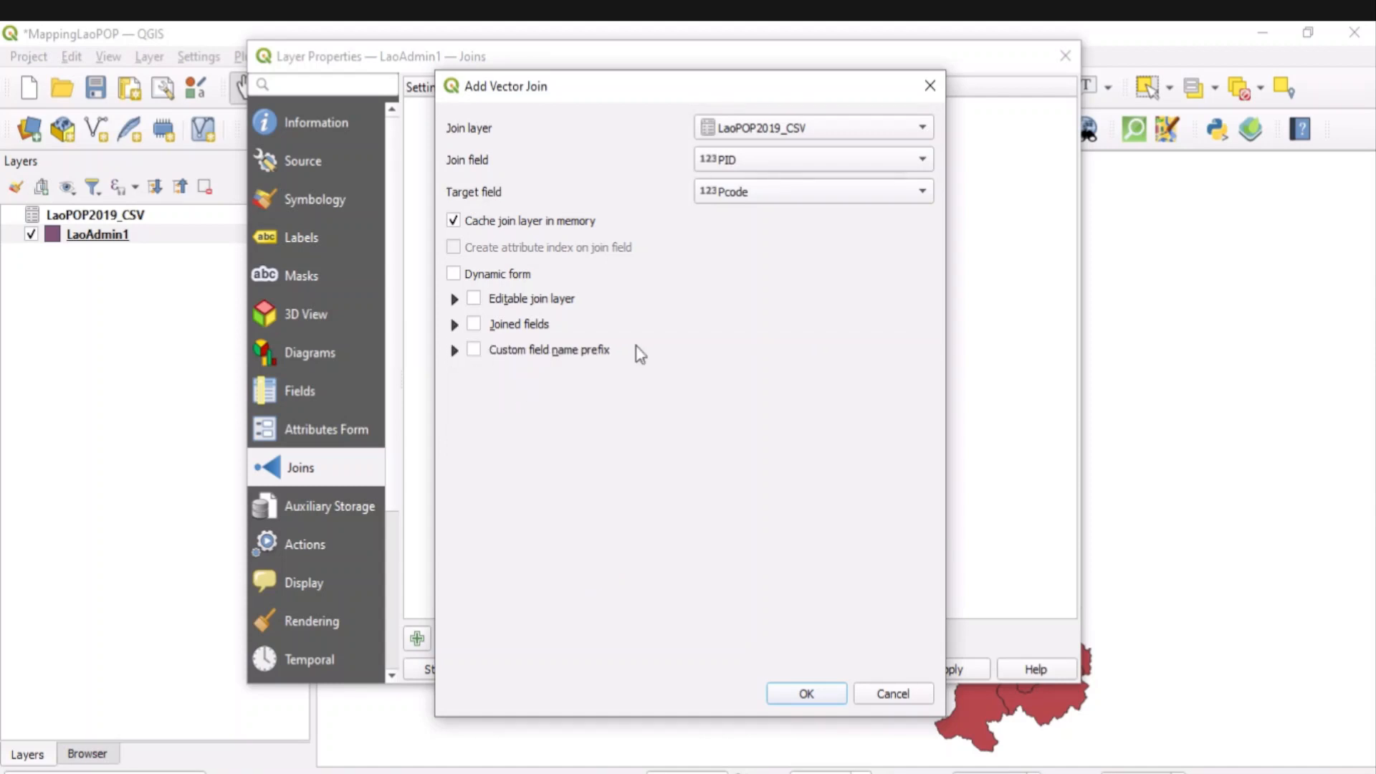
click(822, 694)
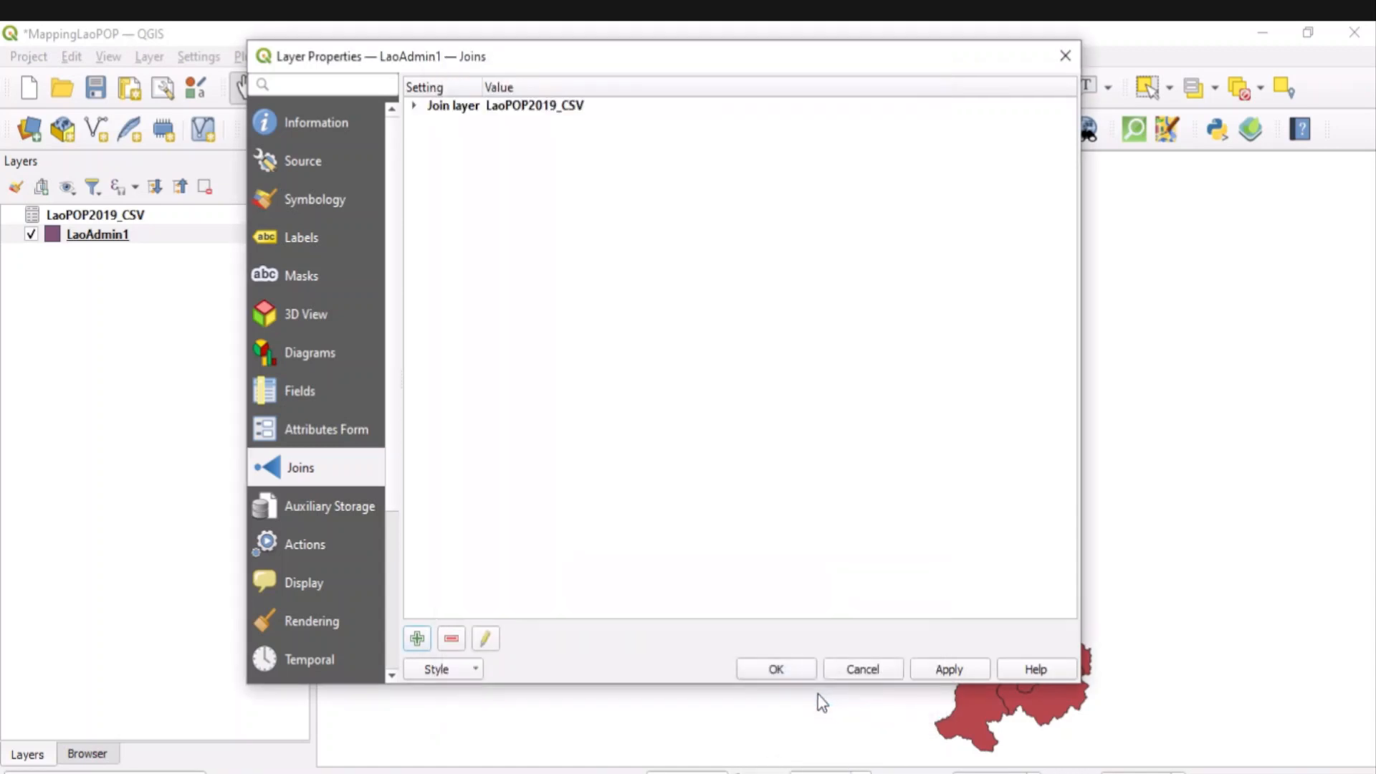
click(789, 664)
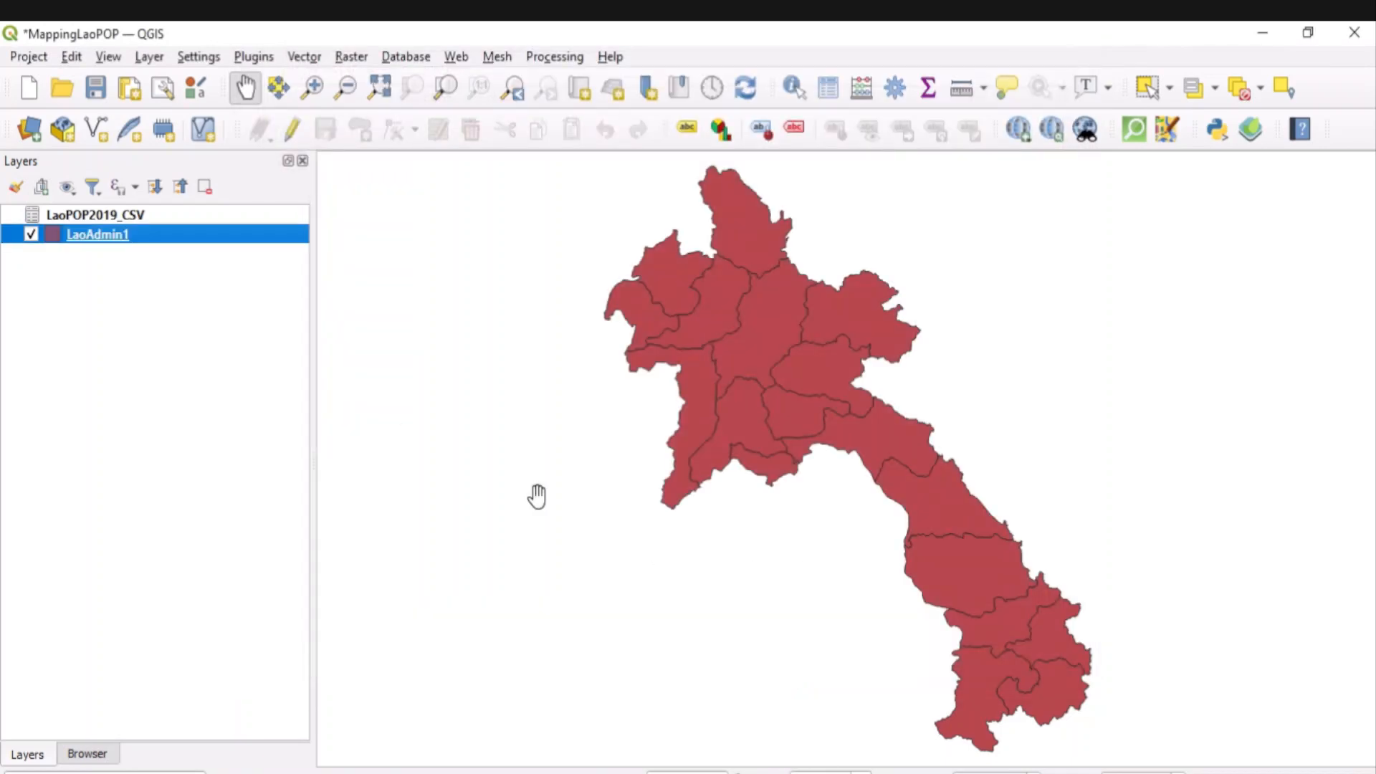
Step: Open the LaoAdmin1 attribute table, widen its window, and fit the Pcode, joined Name_la and POP19_T columns to their contents
right_click(94, 236)
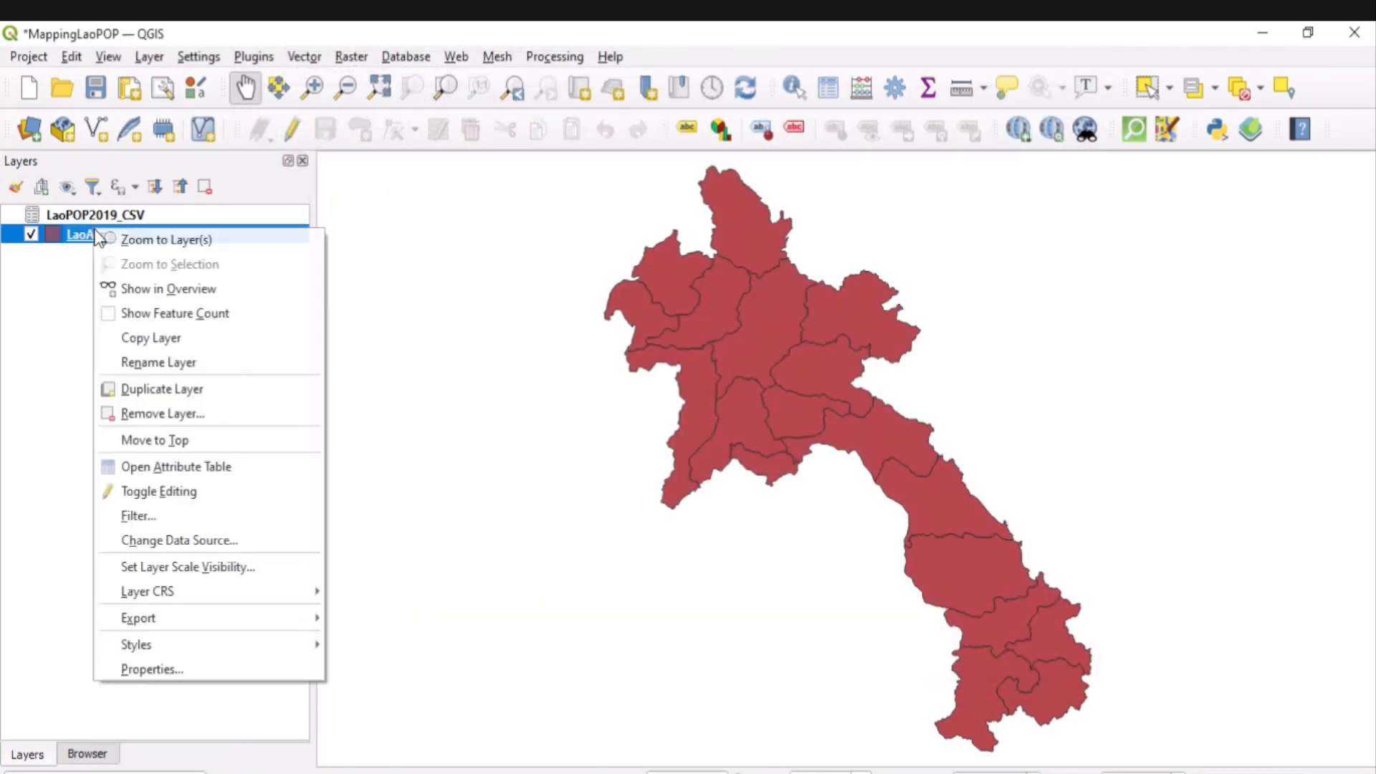
click(170, 466)
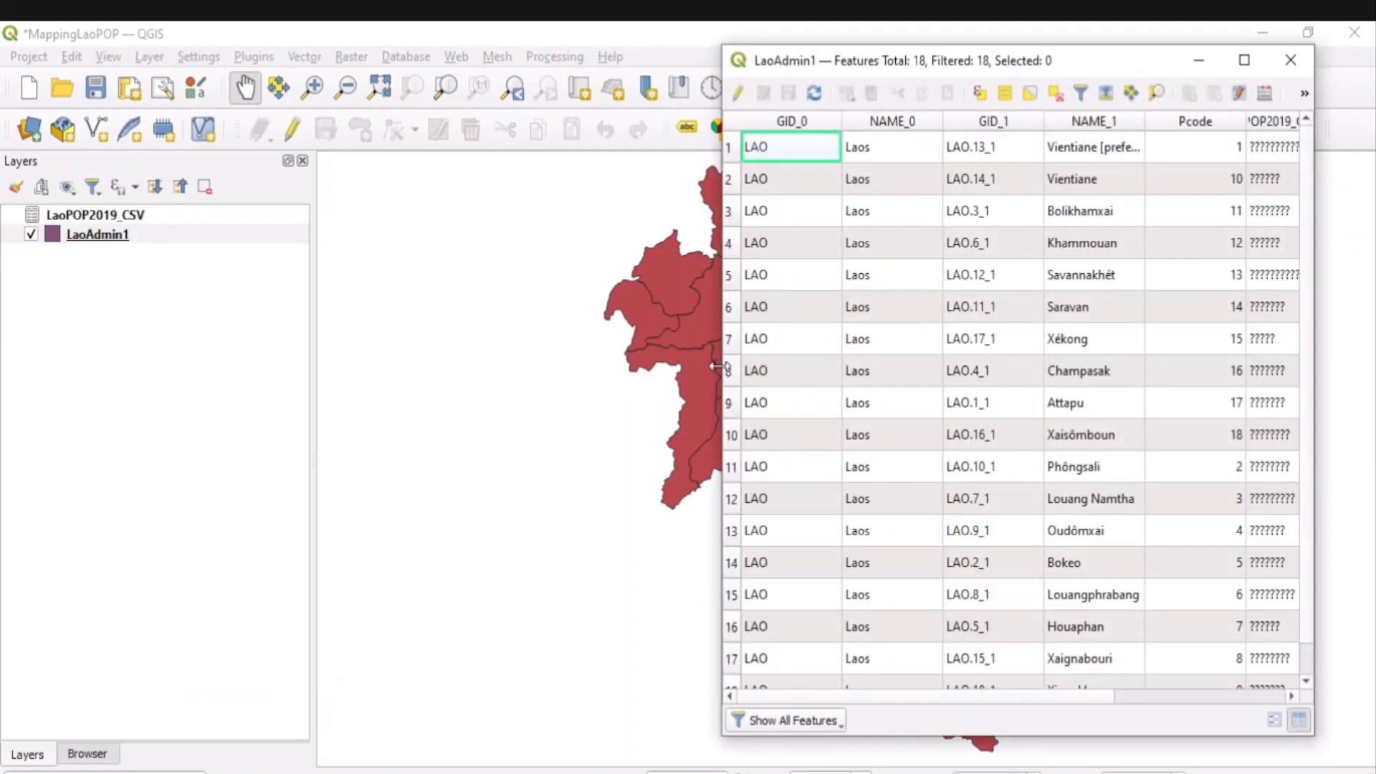
drag(717, 366, 314, 366)
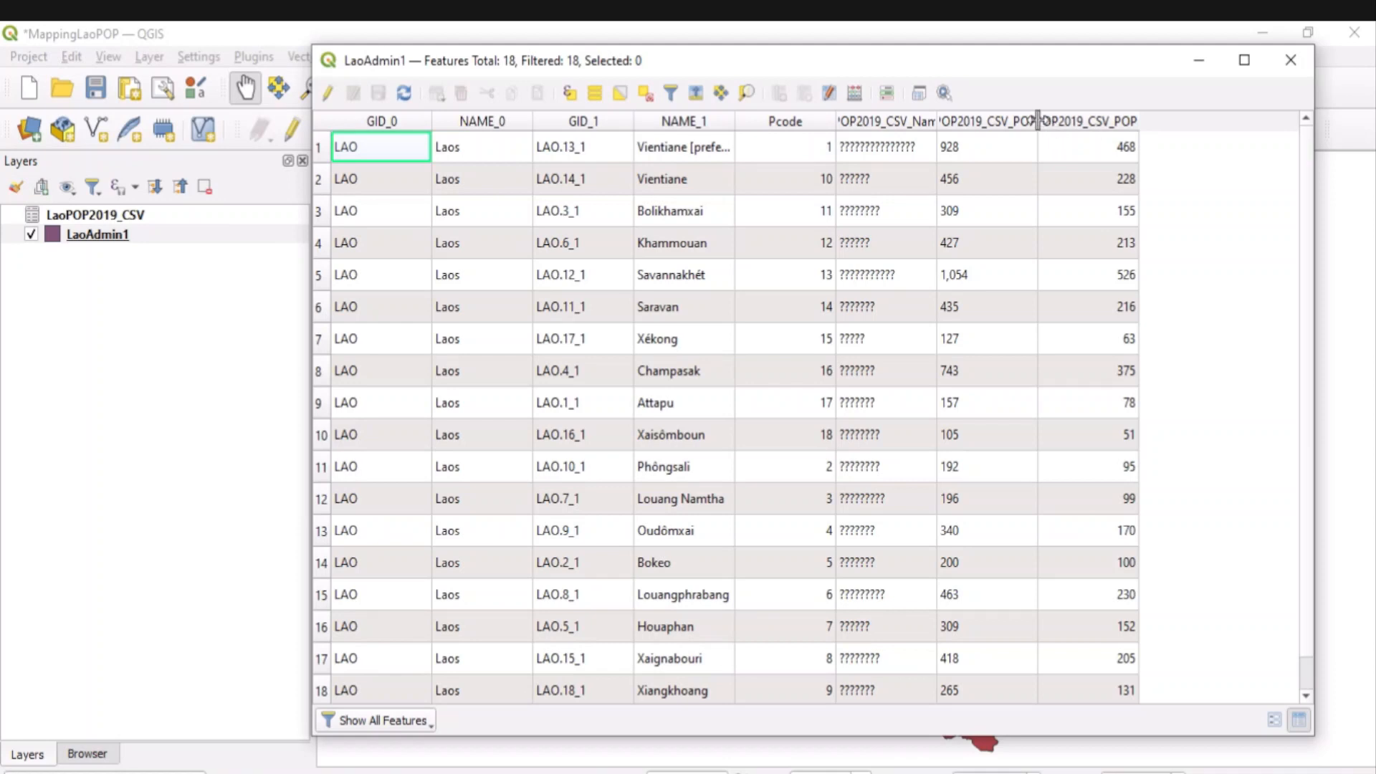
double_click(1037, 116)
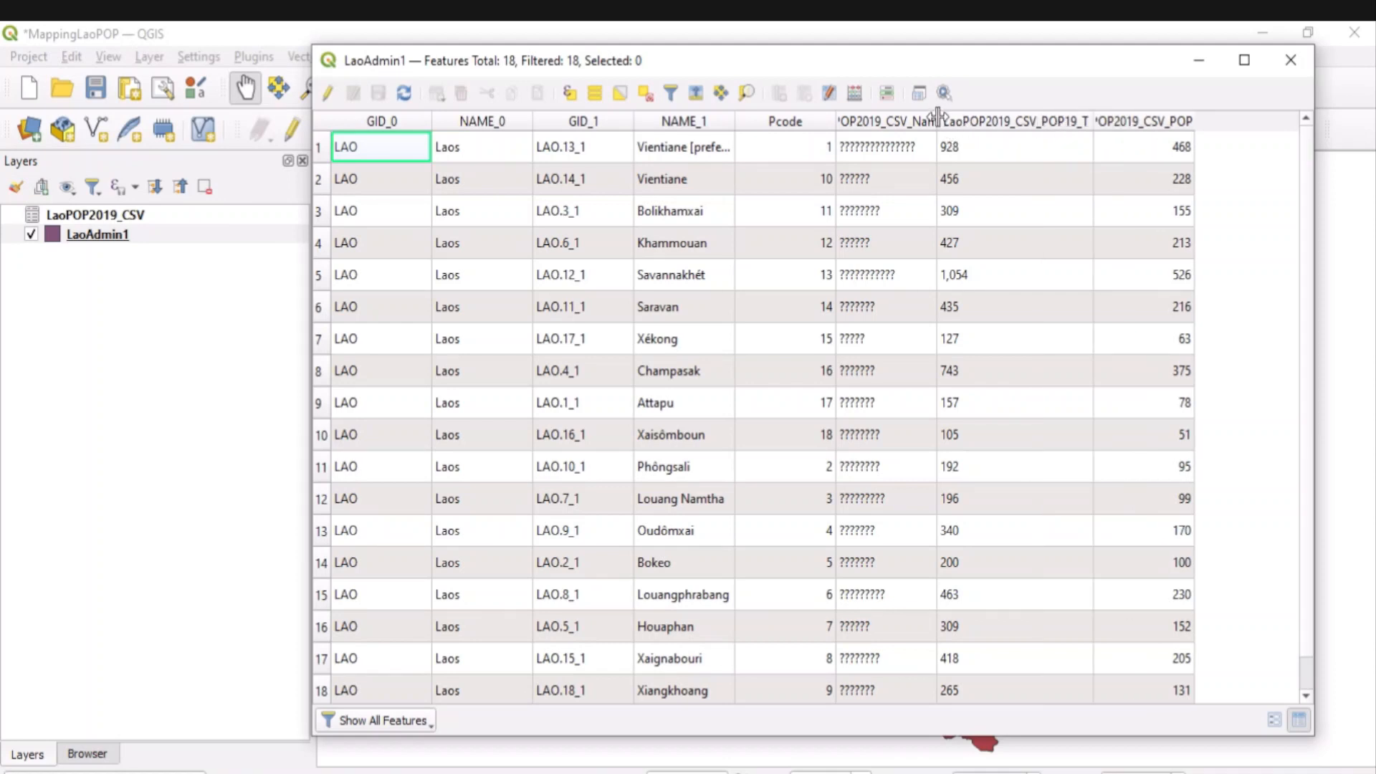
double_click(937, 120)
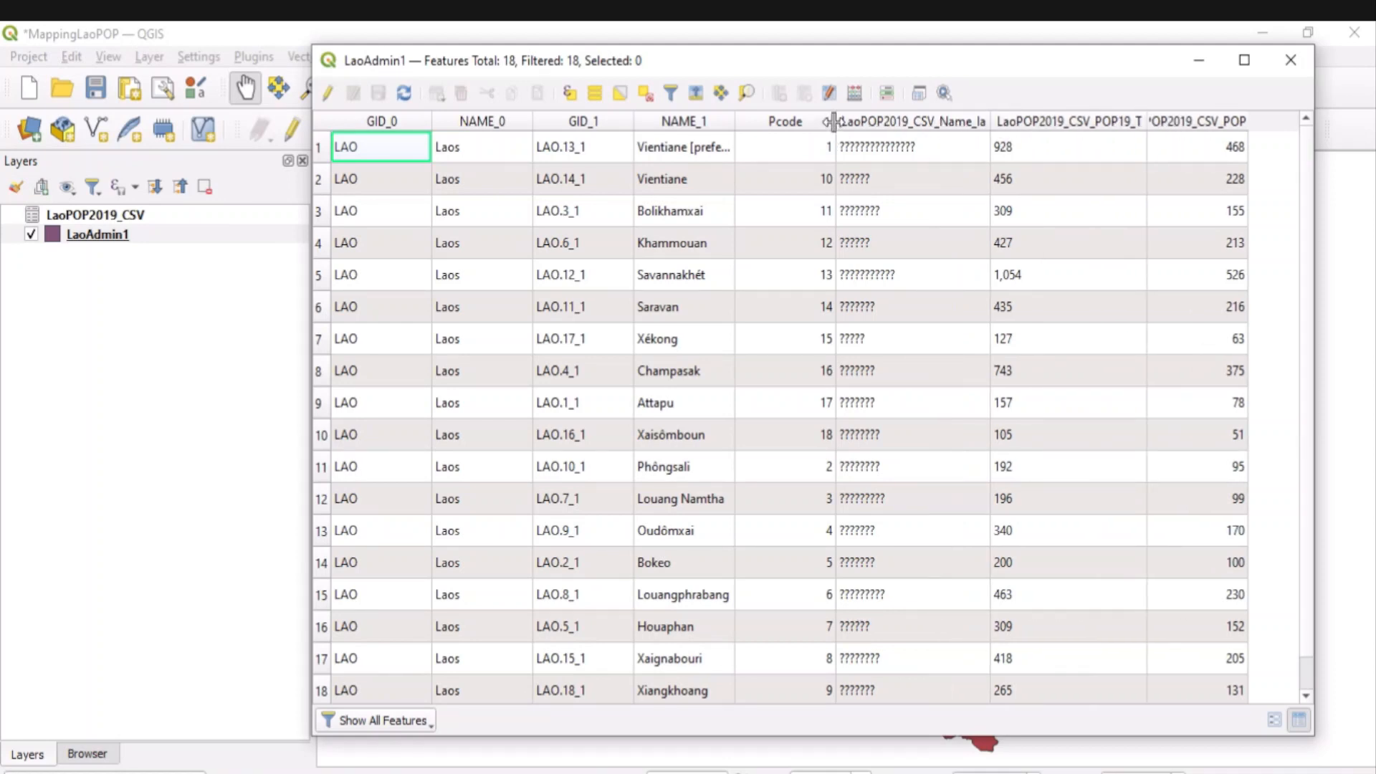
double_click(833, 125)
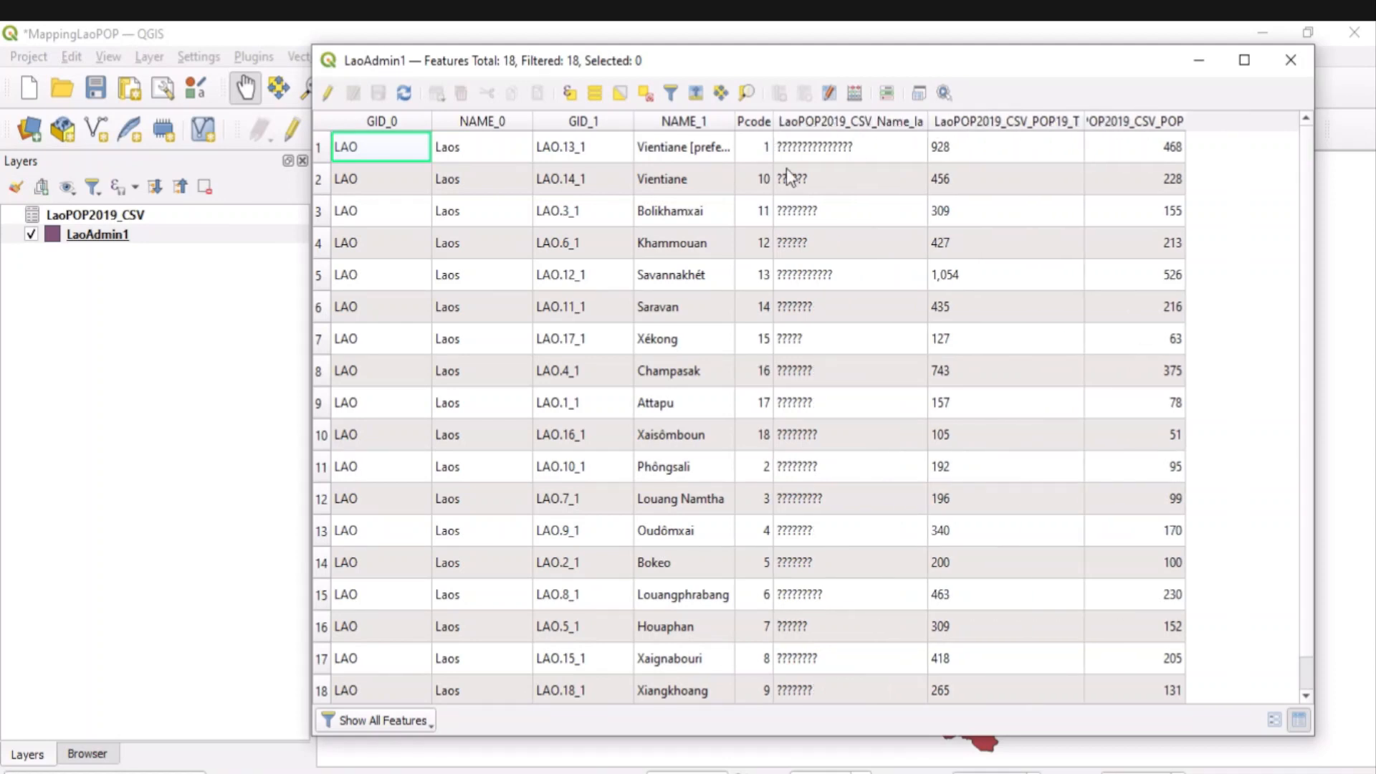
Step: Sort the LaoAdmin1 attribute table by Pcode in ascending order
click(754, 127)
click(756, 123)
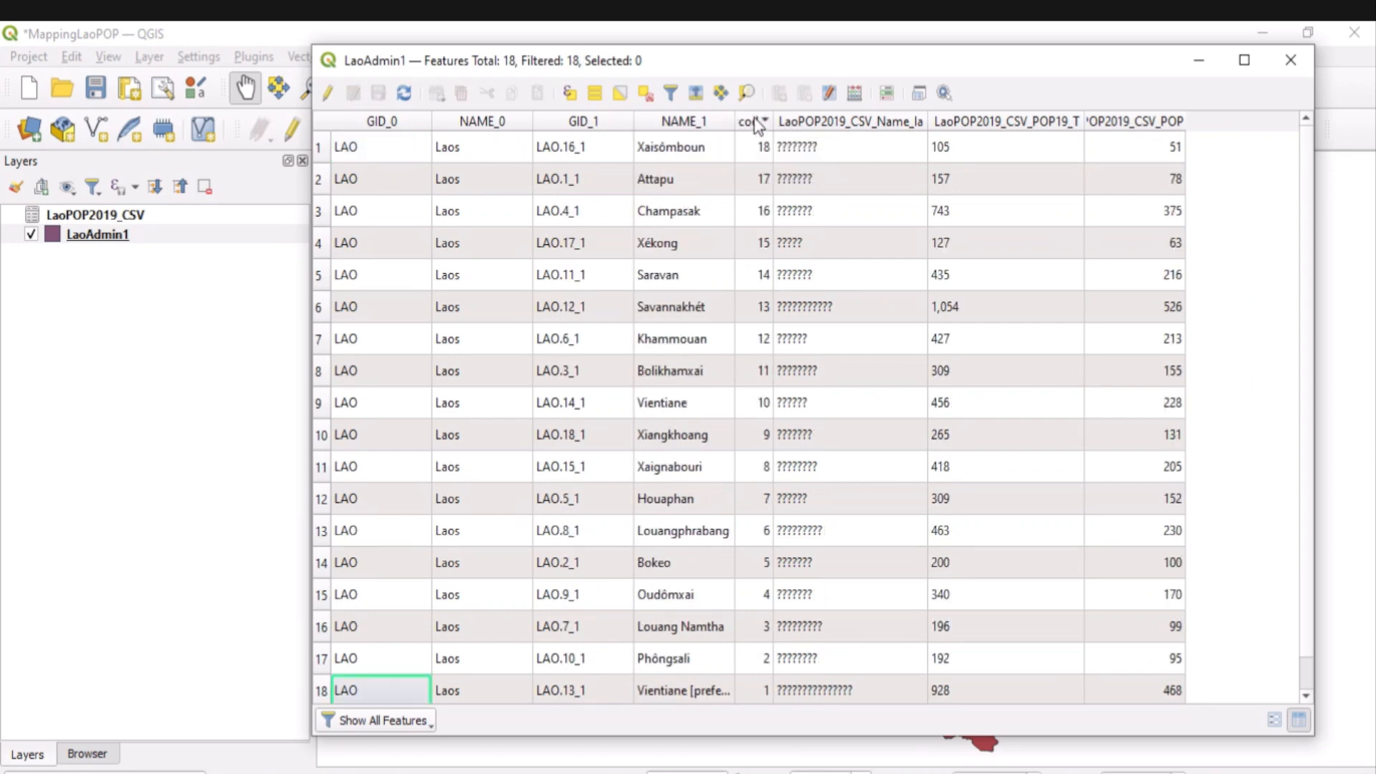
click(756, 123)
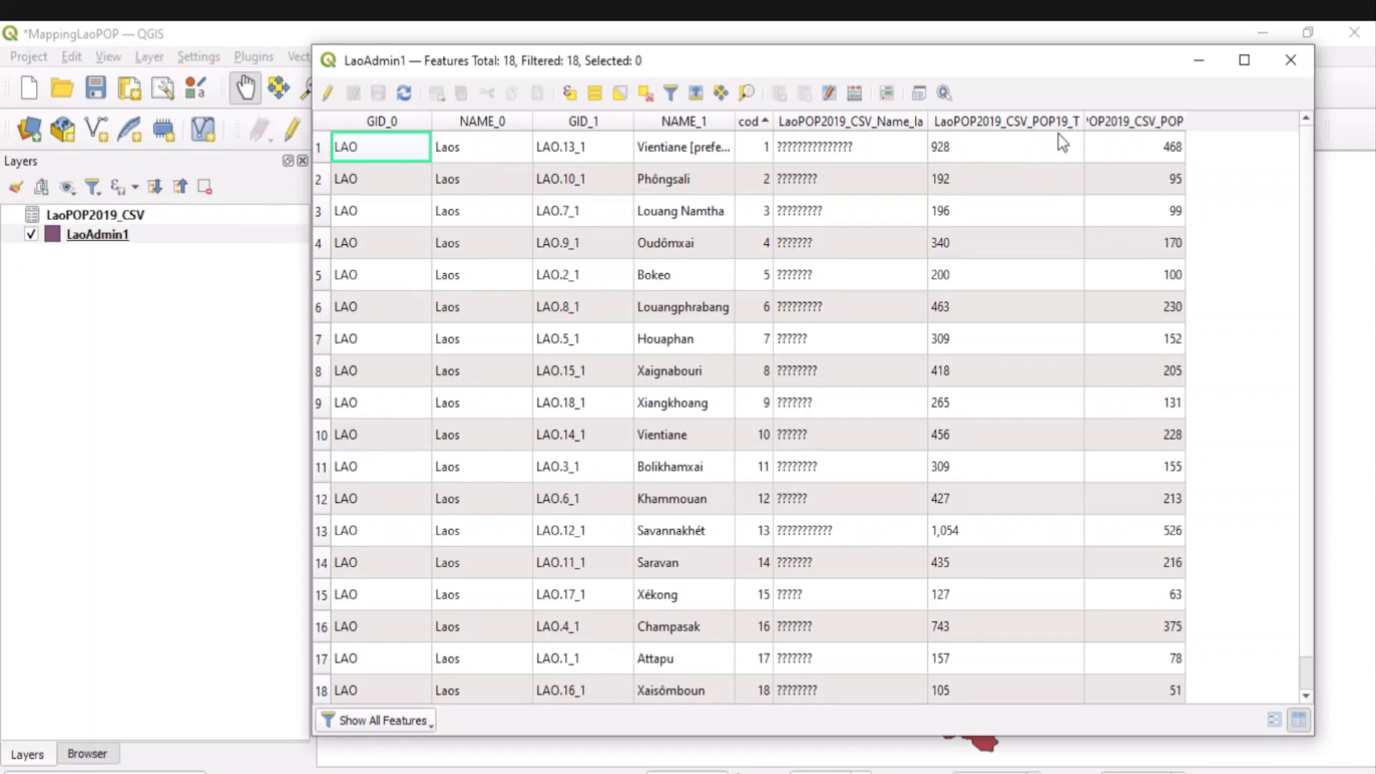
Step: Widen the joined POP19_T and POP19_F columns to check their full field names, and close the attribute table
double_click(1083, 125)
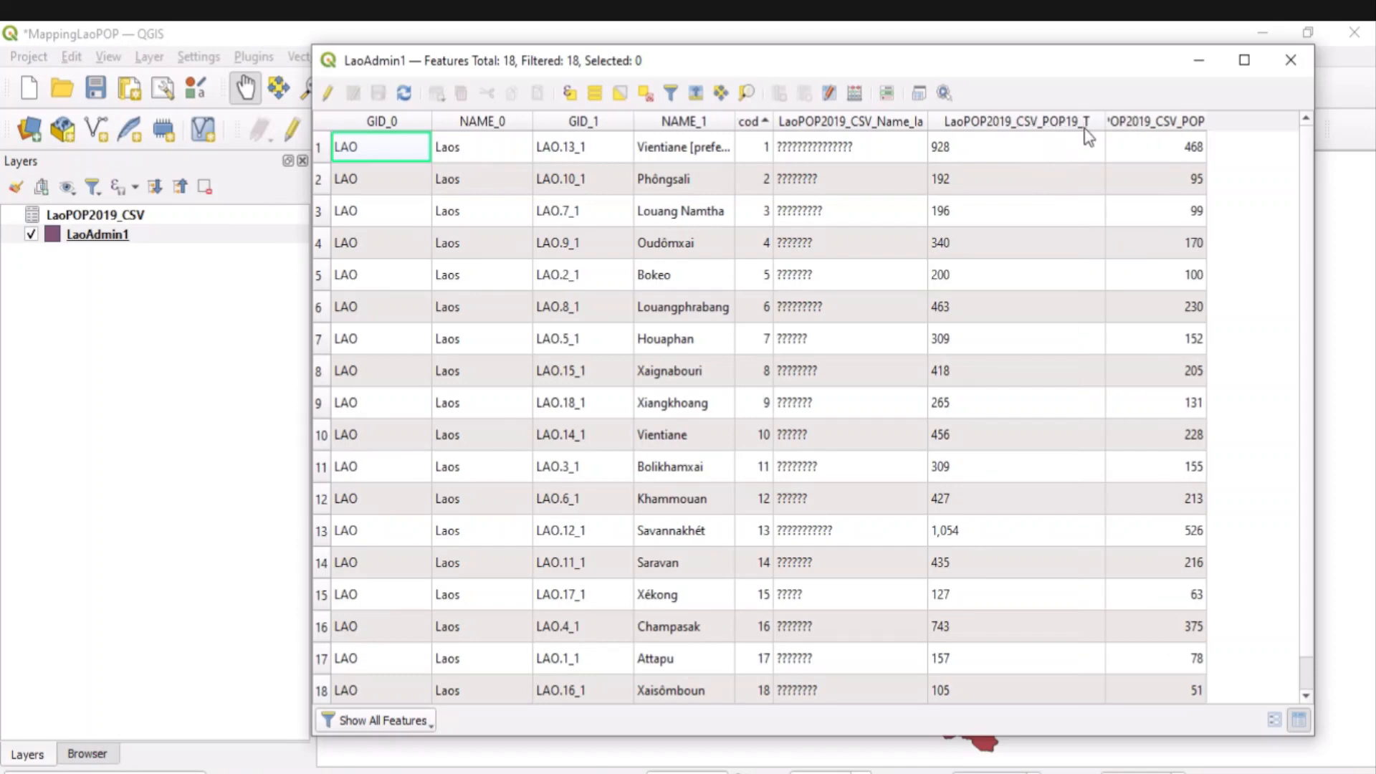
double_click(1210, 123)
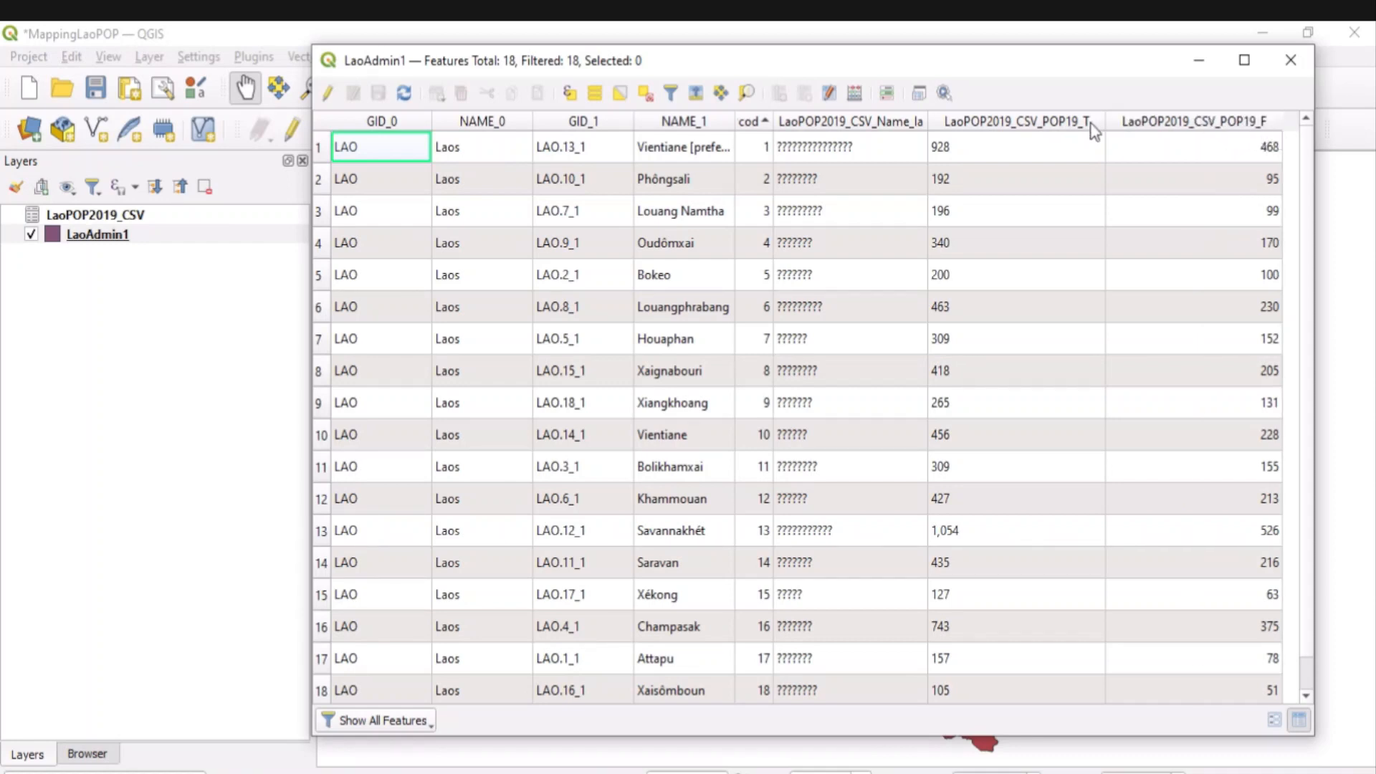
click(1290, 61)
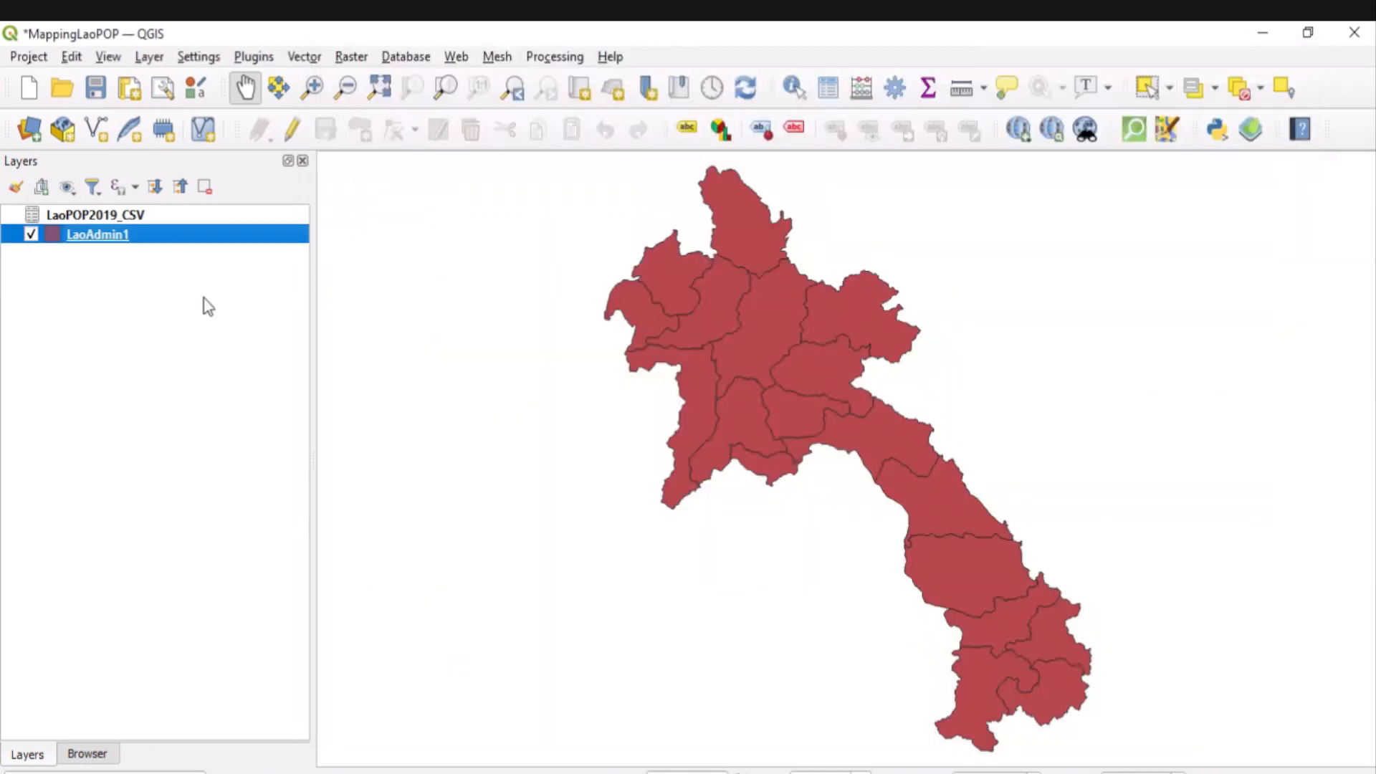
Step: Deselect the LaoAdmin1 layer and save the MappingLaoPOP project
click(130, 281)
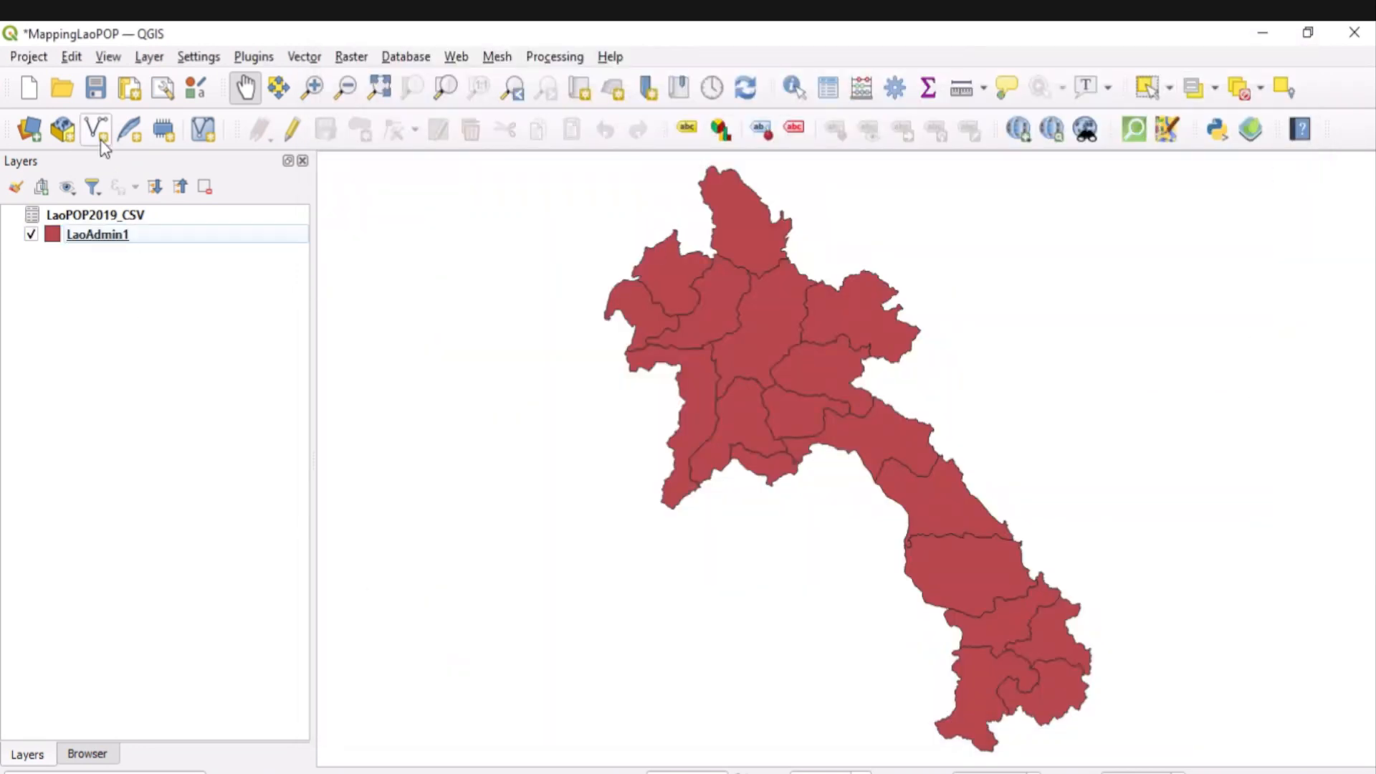
click(94, 89)
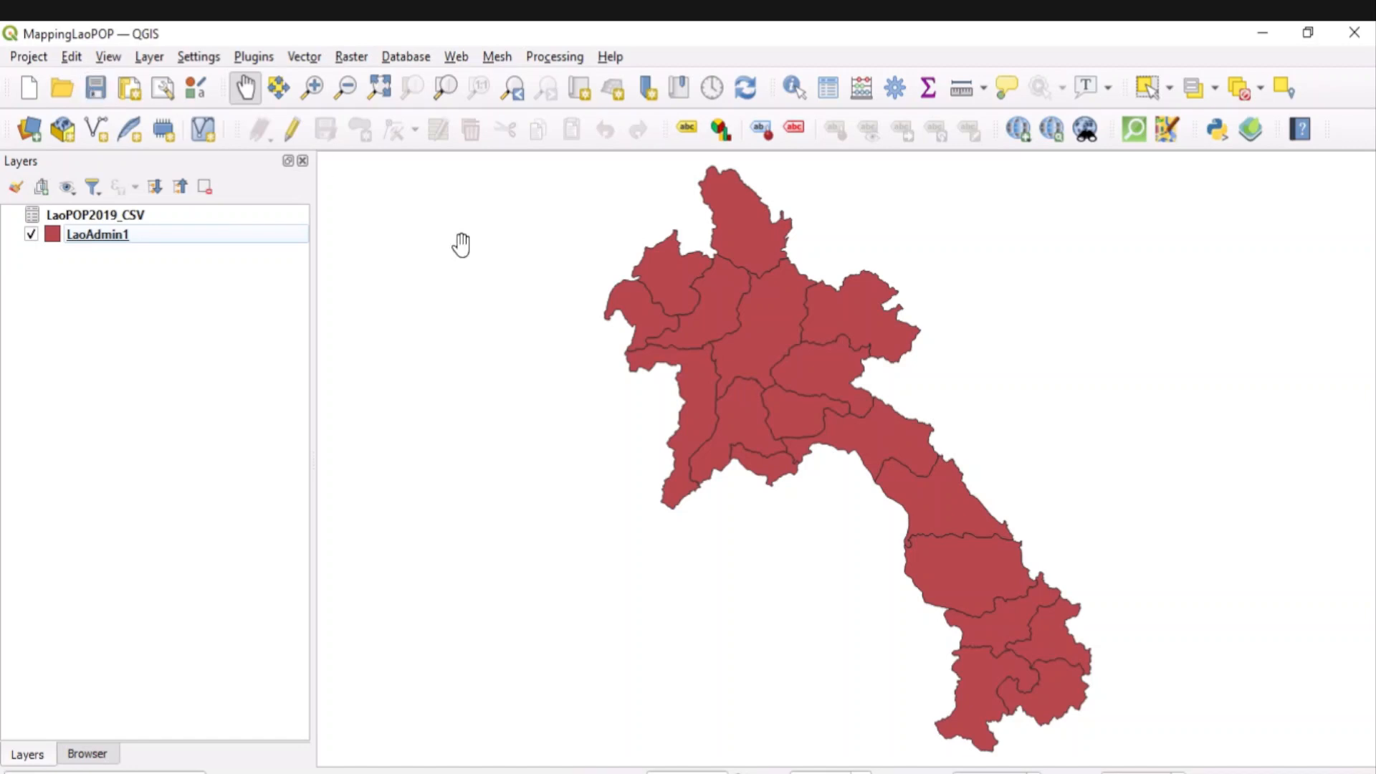
mouse_move(501, 24)
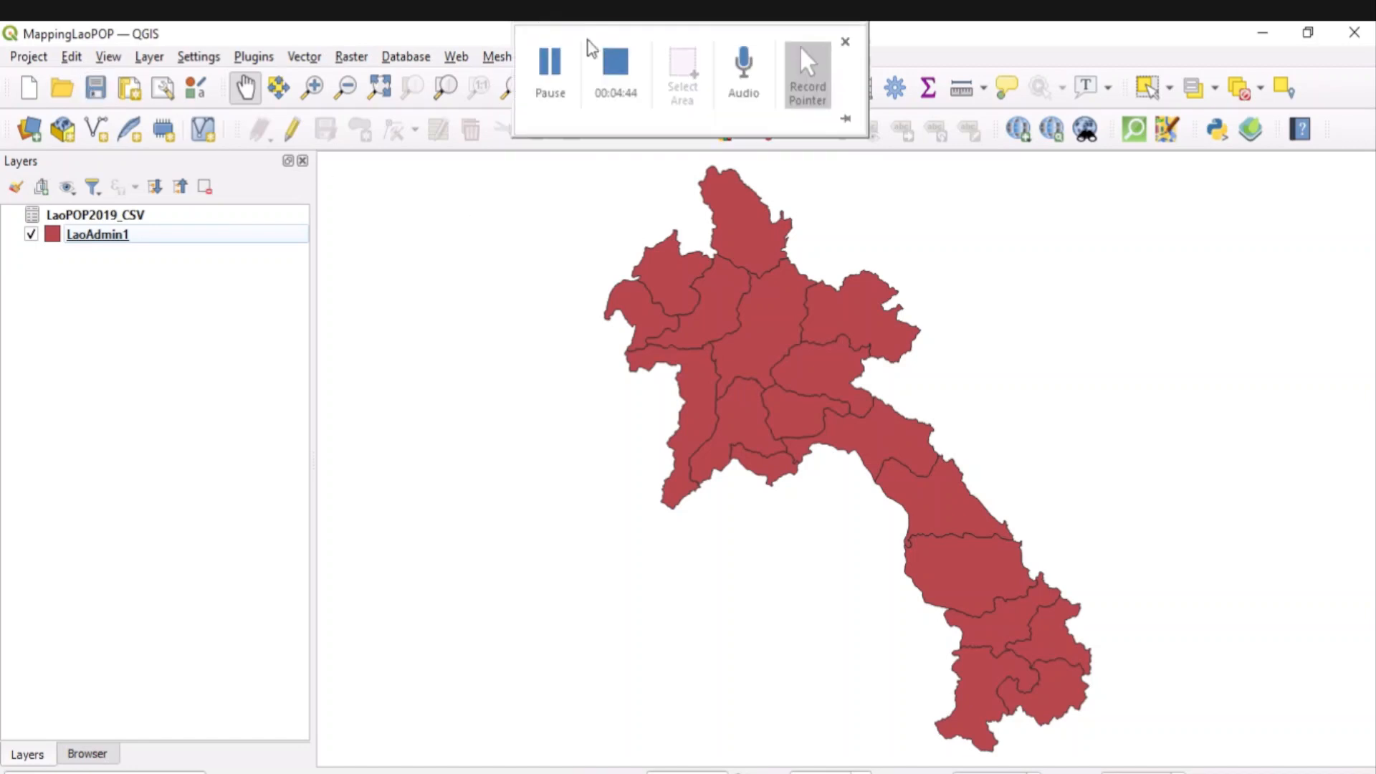
click(608, 58)
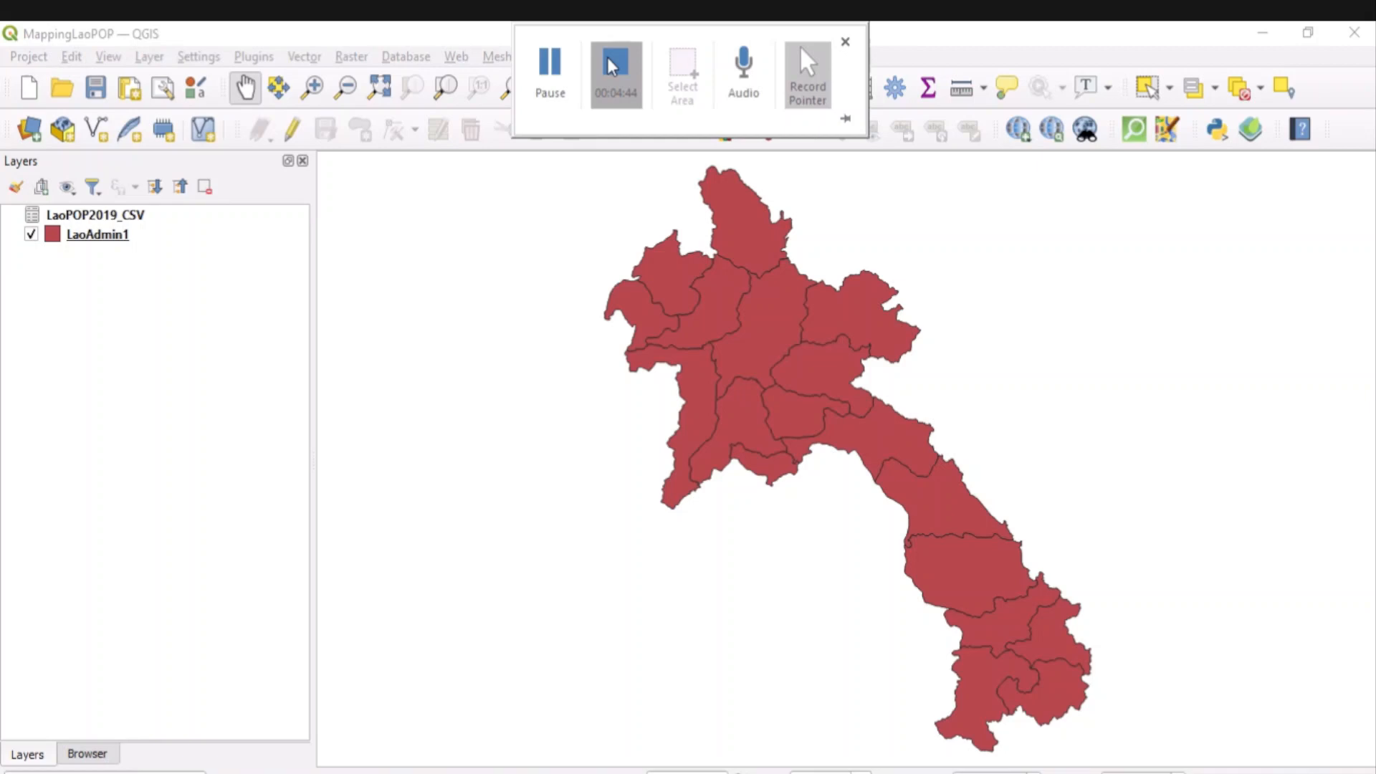